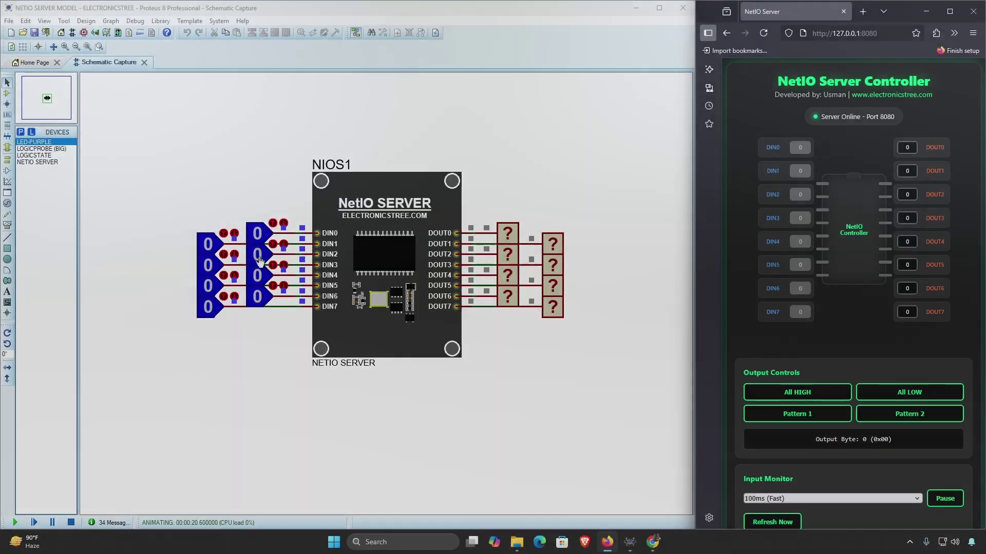
- Set logic inputs DIN1, DIN2, DIN3, DIN4, DIN6 and DIN7 high
{"action": "left_click", "coordinate": [257, 254]}
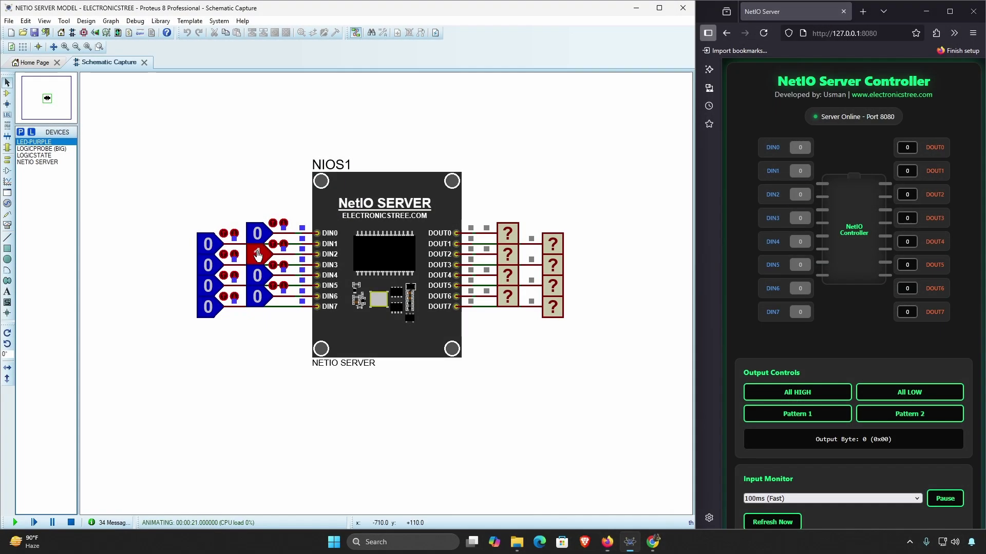
{"action": "left_click", "coordinate": [258, 295]}
{"action": "left_click", "coordinate": [209, 265]}
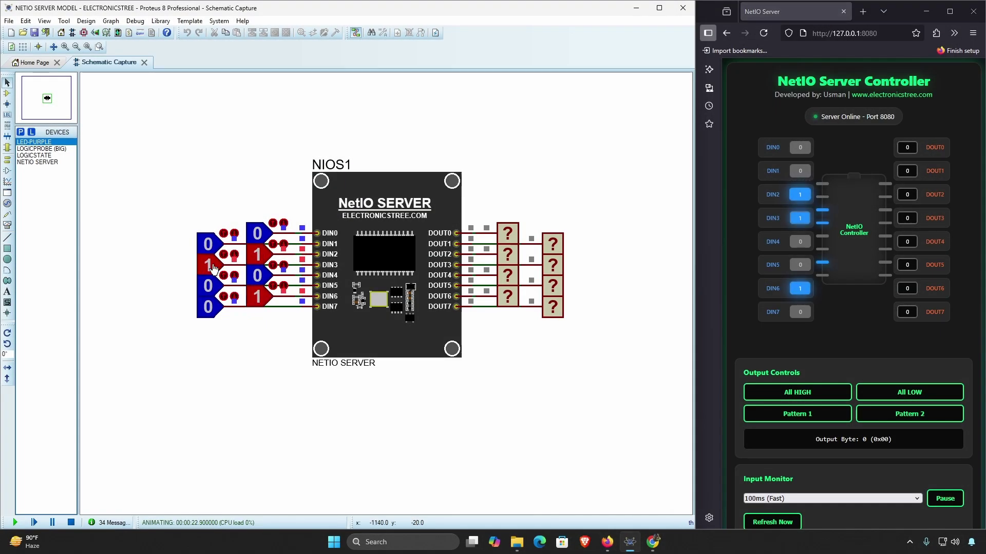
{"action": "left_click", "coordinate": [259, 277]}
{"action": "left_click", "coordinate": [209, 307]}
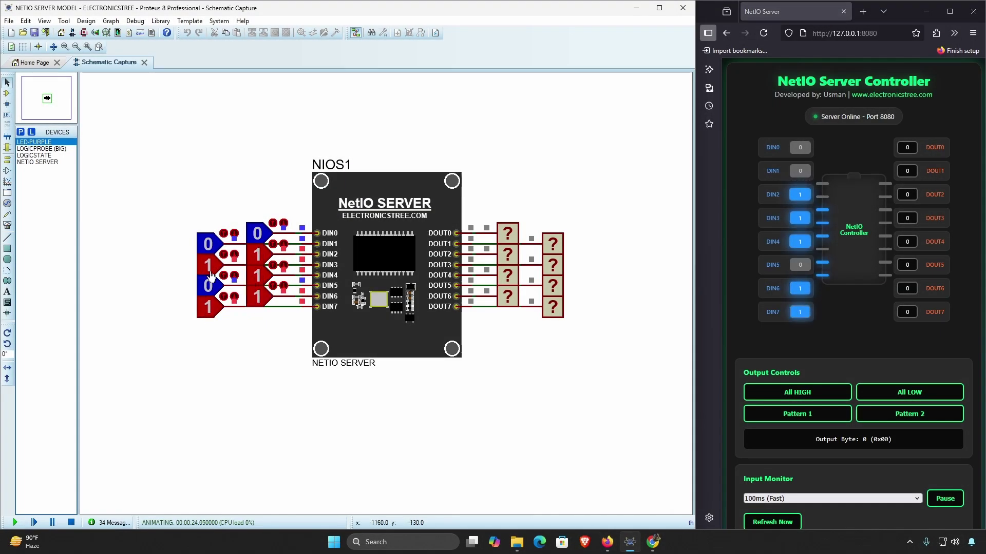
{"action": "left_click", "coordinate": [208, 244]}
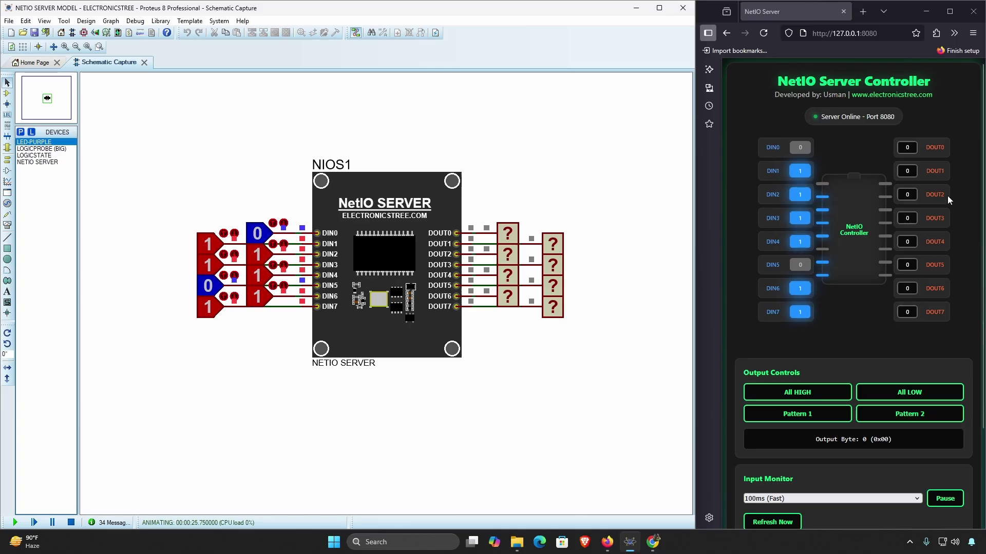
- Switch on outputs DOUT0, DOUT2, DOUT4, DOUT5 and DOUT7 from the web controller, giving byte 181
{"action": "left_click", "coordinate": [910, 149]}
{"action": "left_click", "coordinate": [908, 195]}
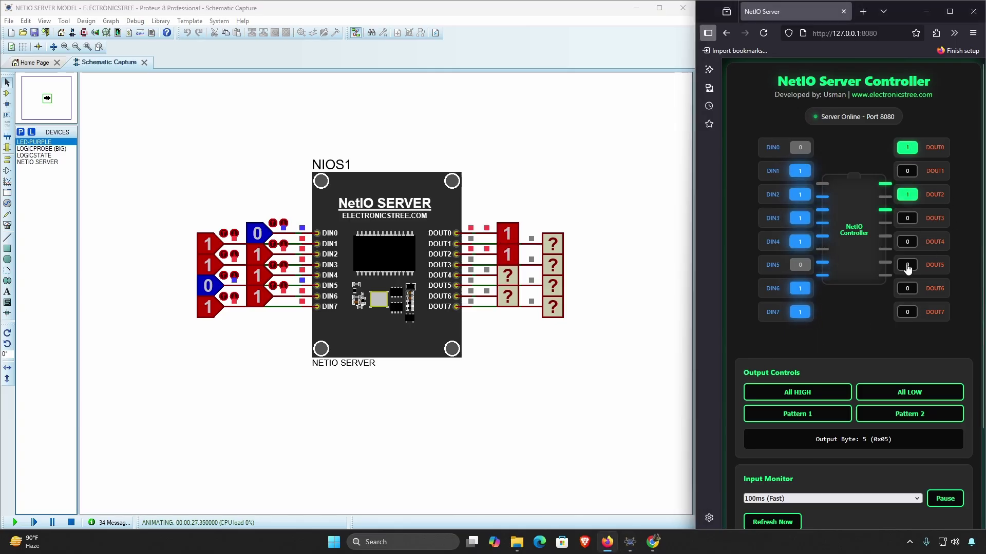
{"action": "left_click", "coordinate": [907, 265]}
{"action": "left_click", "coordinate": [907, 241]}
{"action": "left_click", "coordinate": [907, 312]}
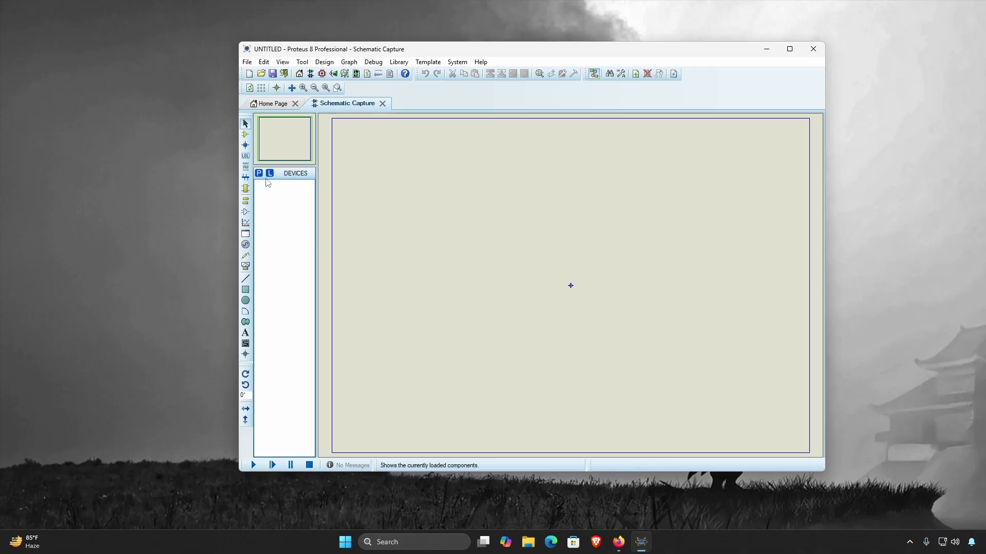
- Search the device library for 'netio', find no match, and bring up Firefox
{"action": "left_click", "coordinate": [258, 173]}
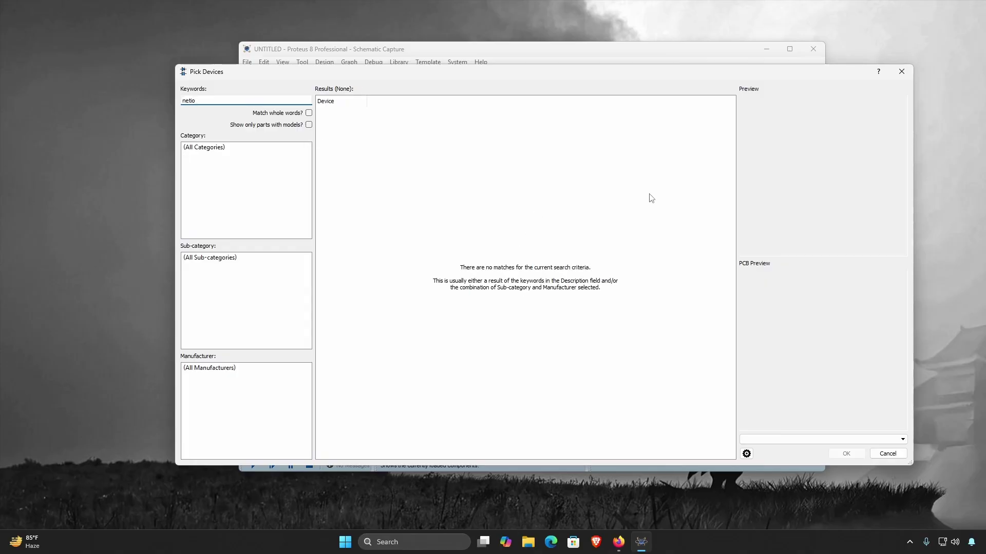
{"action": "left_click", "coordinate": [901, 72]}
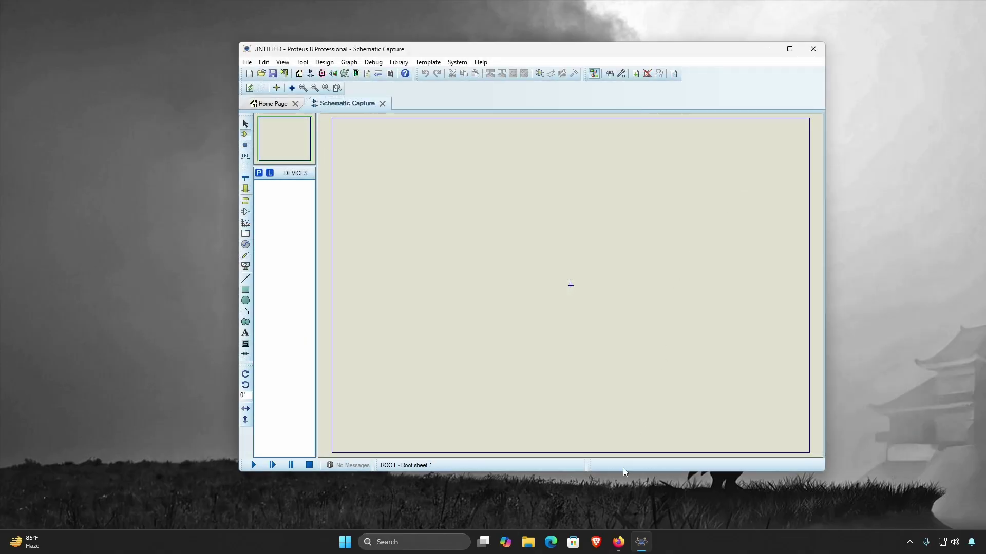
{"action": "left_click", "coordinate": [619, 540]}
- Search the web for 'electronicstree' and open the Download Proteus 8 Libraries page
{"action": "left_click", "coordinate": [417, 205]}
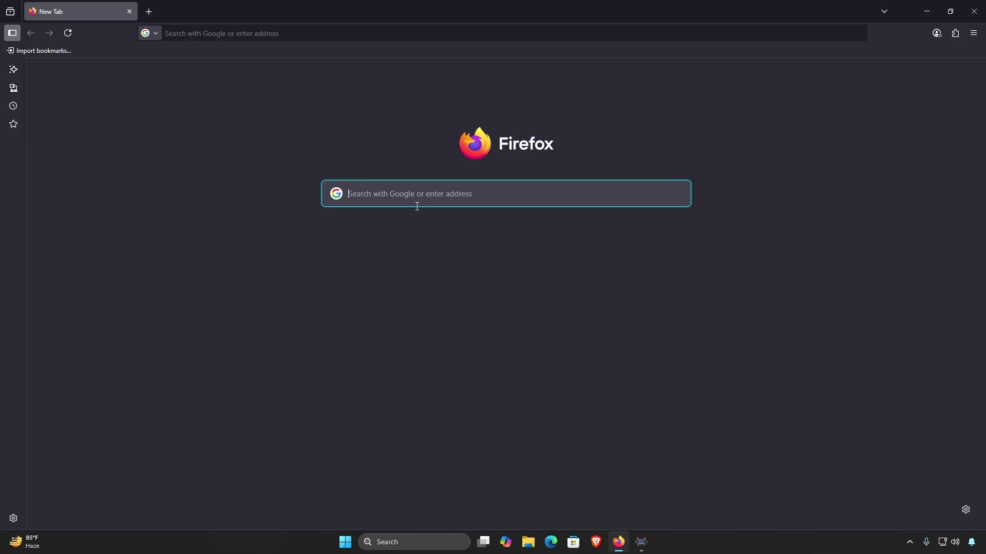
{"action": "type", "text": "elect"}
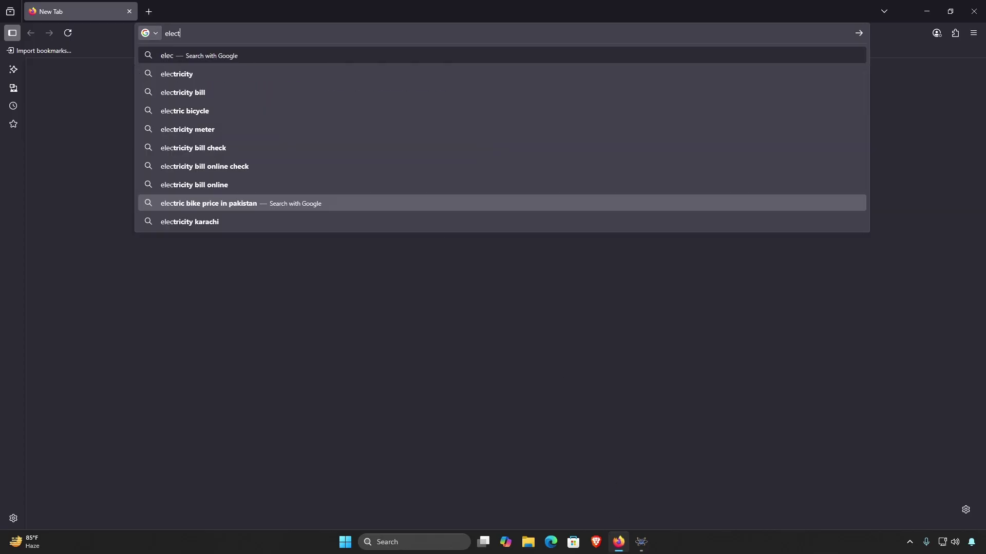
{"action": "type", "text": "ronicstree"}
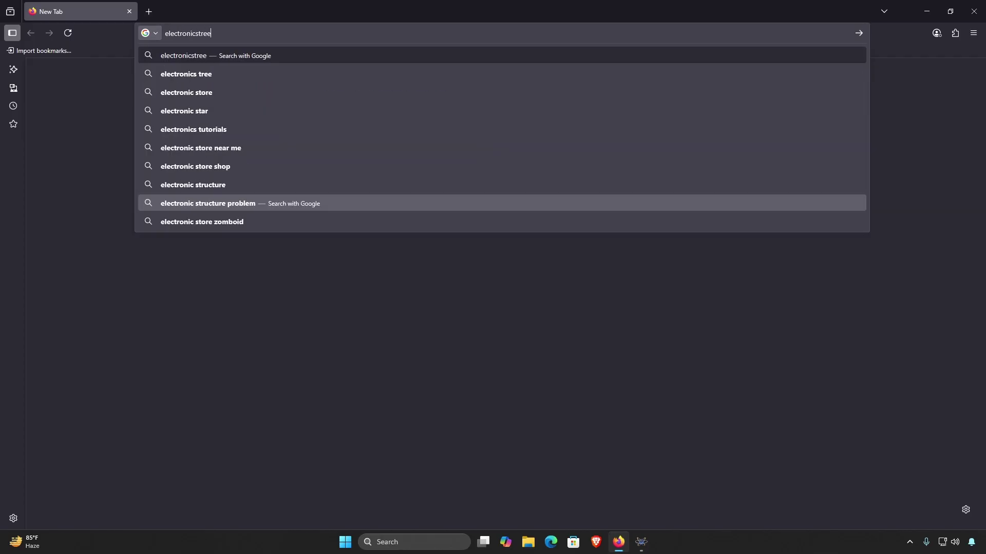
{"action": "key", "text": "Return"}
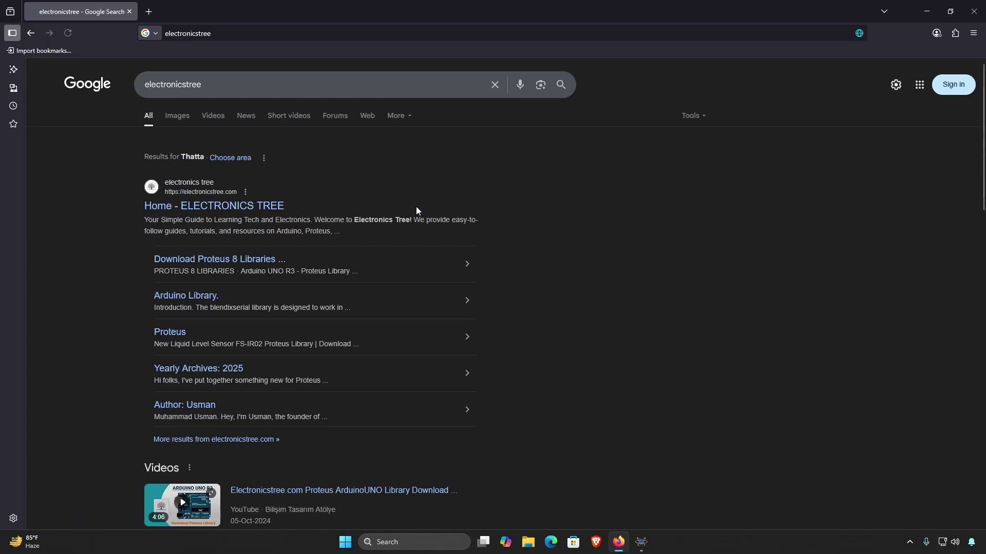
{"action": "left_click", "coordinate": [200, 258]}
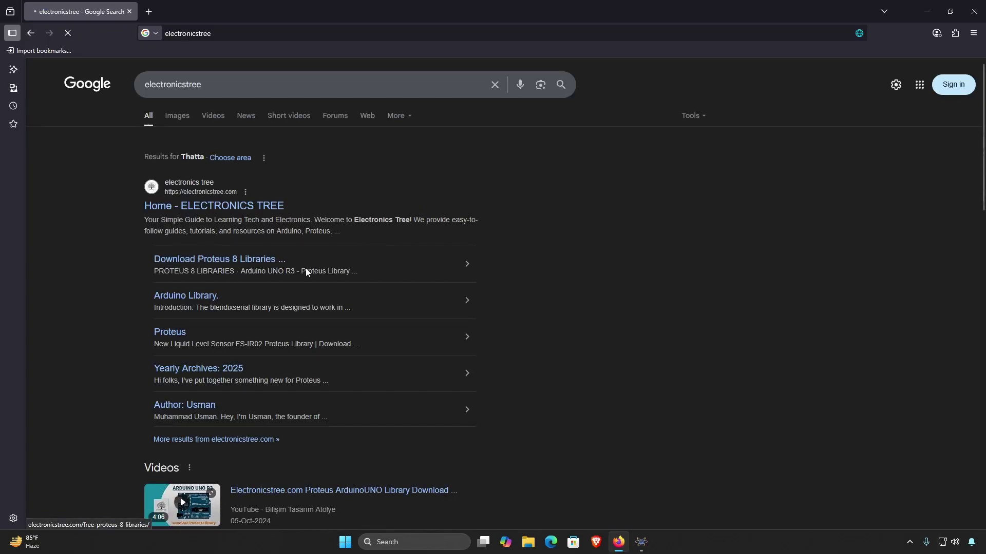
- Download the NetIO Server Controller library zip and show it in its folder
{"action": "left_click_drag", "start_coordinate": [984, 110], "coordinate": [984, 386]}
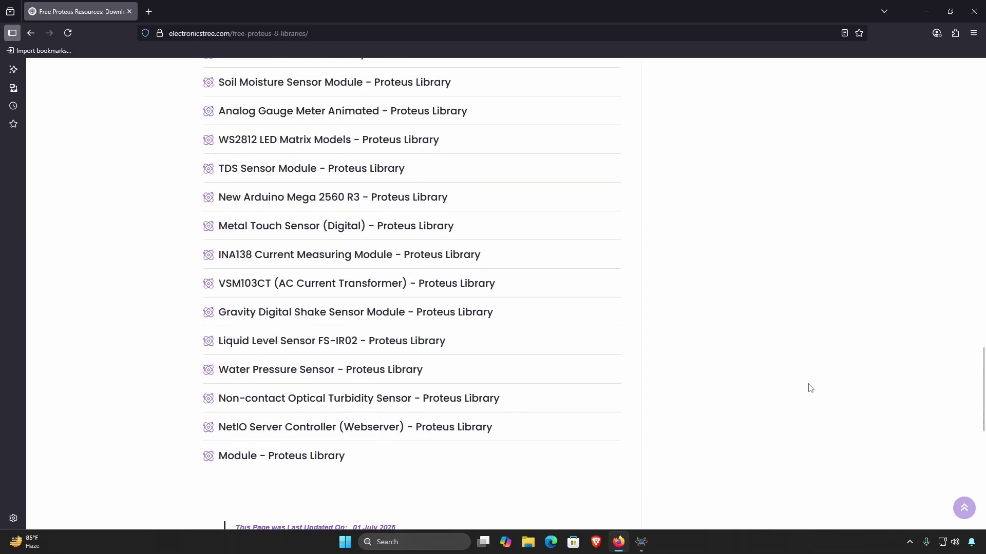
{"action": "left_click", "coordinate": [287, 429]}
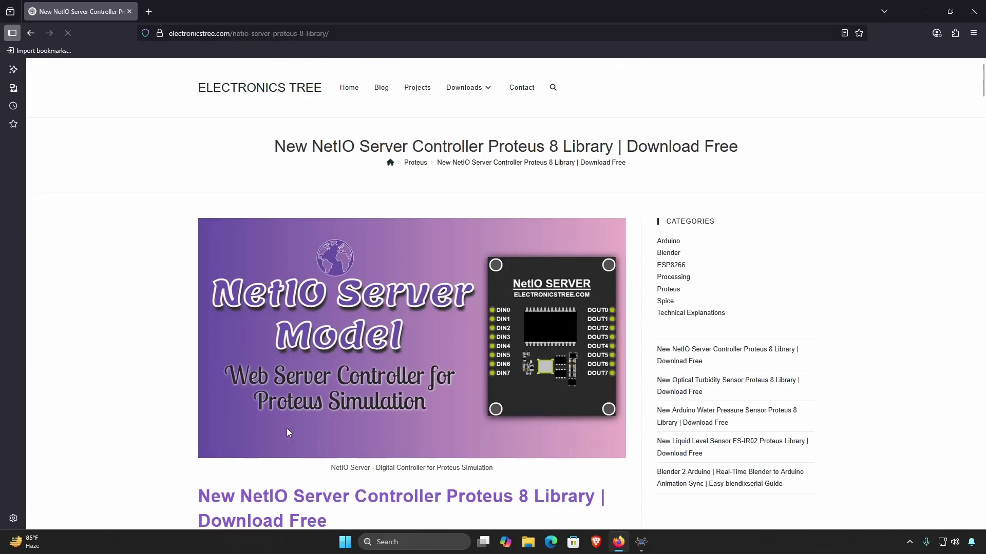
{"action": "left_click_drag", "start_coordinate": [982, 78], "coordinate": [983, 448]}
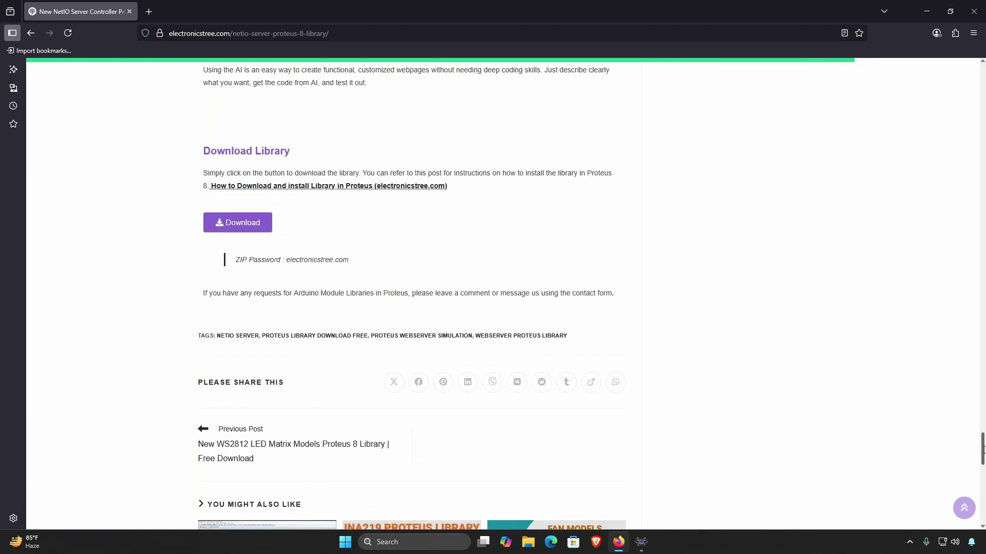
{"action": "left_click", "coordinate": [251, 221]}
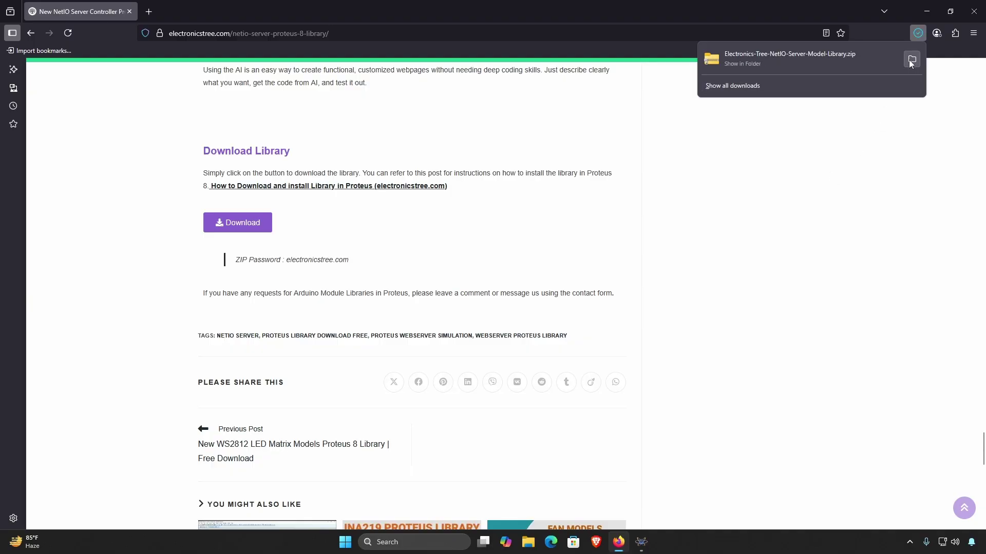
{"action": "left_click", "coordinate": [912, 59]}
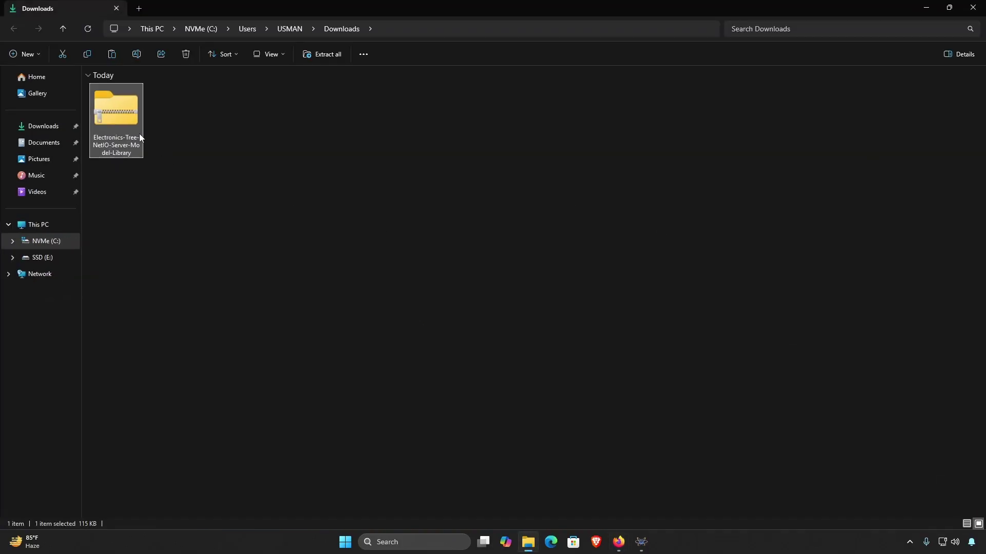
- Extract the downloaded library zip, entering the archive password
{"action": "right_click", "coordinate": [122, 115]}
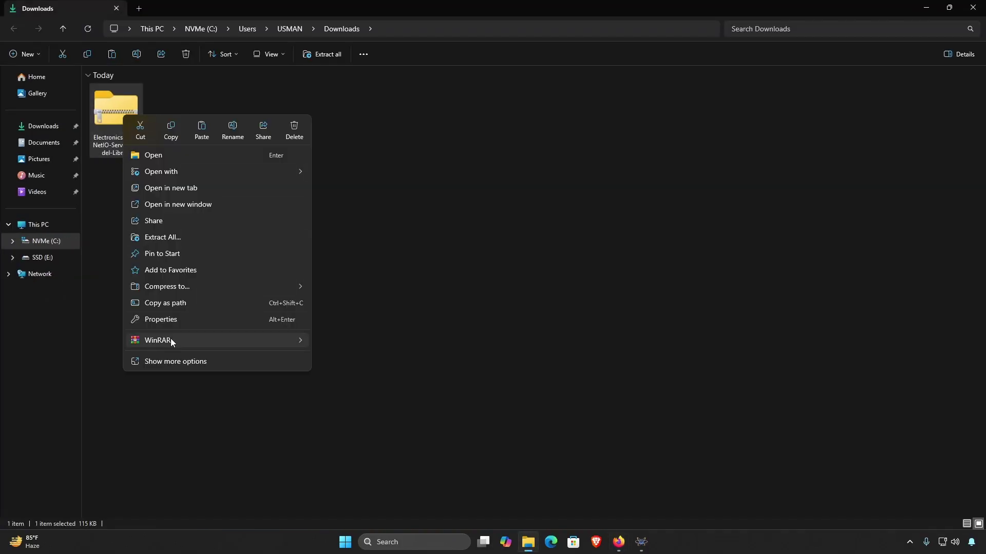
{"action": "mouse_move", "coordinate": [171, 340]}
{"action": "left_click", "coordinate": [355, 373]}
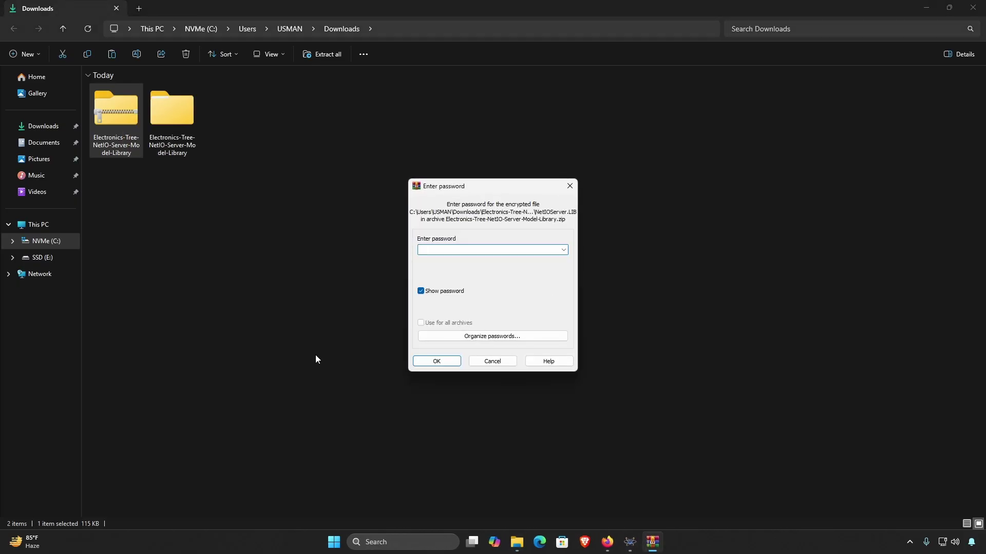
{"action": "type", "text": "electronicstree.com"}
{"action": "left_click", "coordinate": [448, 362]}
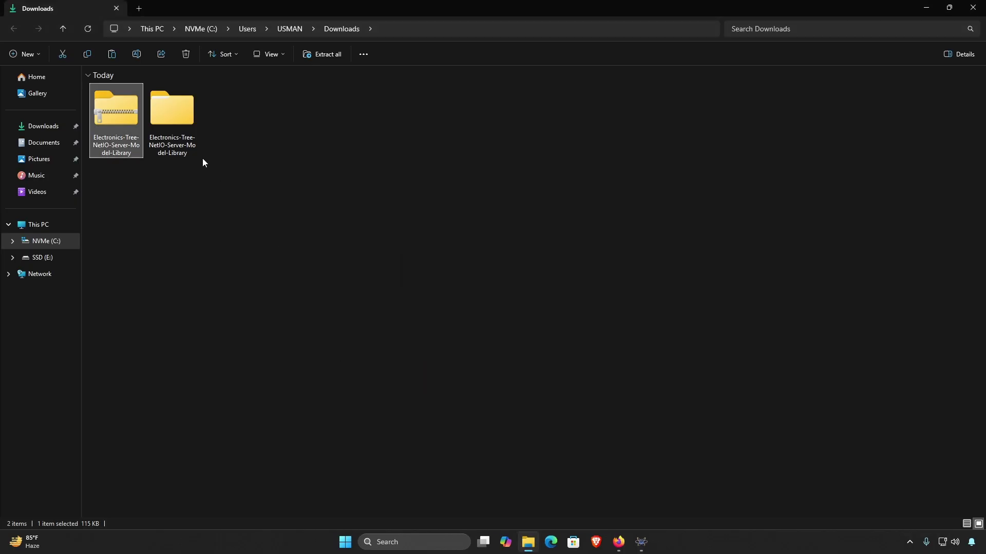
- Copy NetIOServer.LIB from the extracted LIB folder and open a second File Explorer window
{"action": "double_click", "coordinate": [177, 113]}
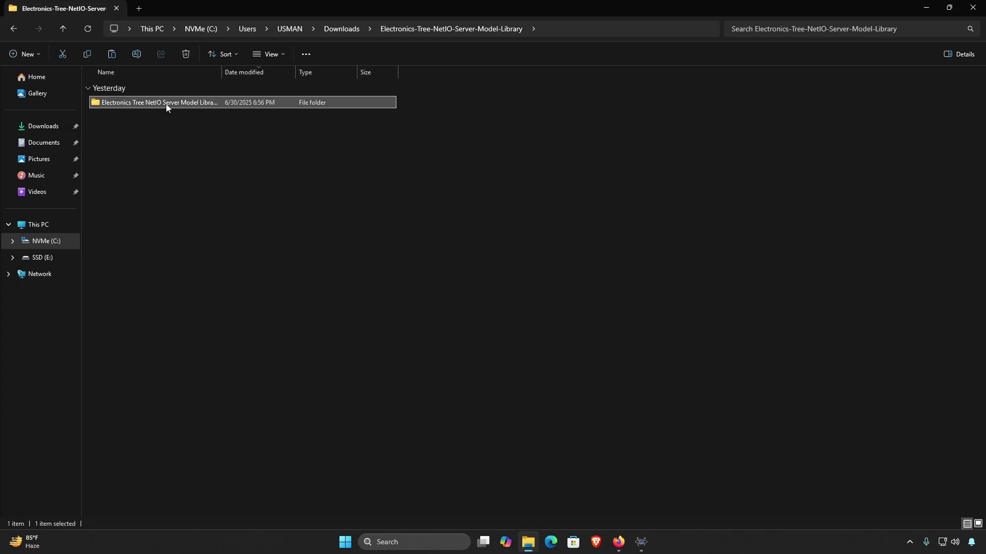
{"action": "double_click", "coordinate": [166, 104]}
{"action": "double_click", "coordinate": [119, 118]}
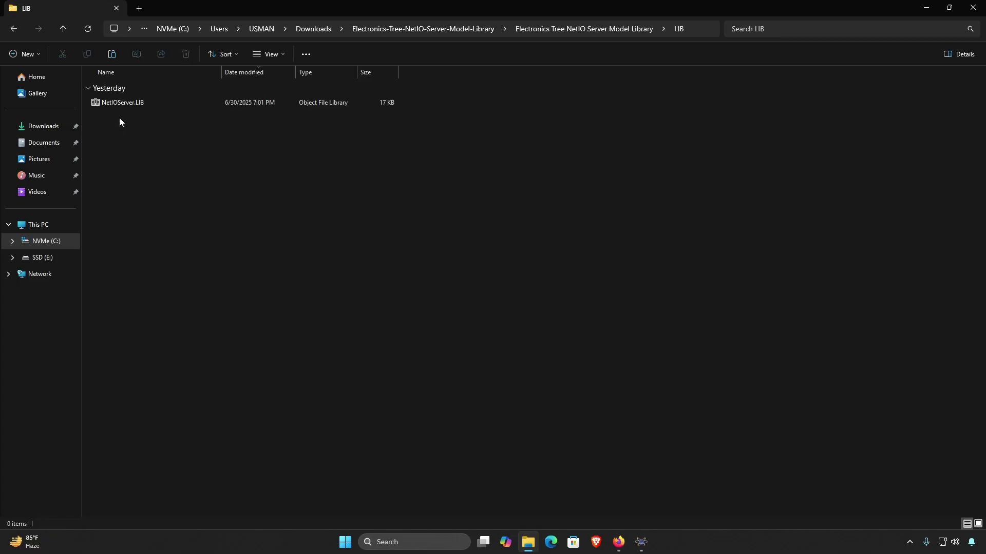
{"action": "right_click", "coordinate": [138, 104]}
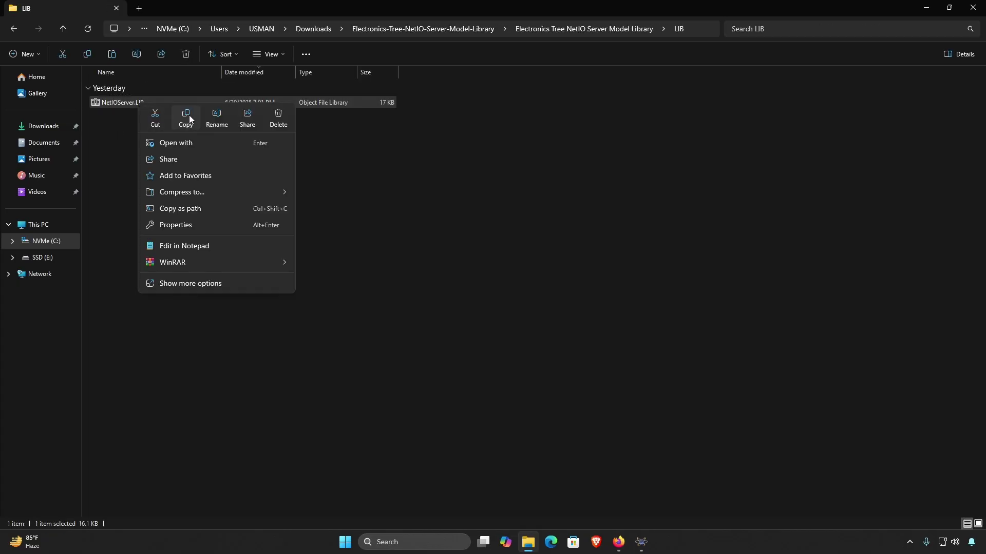
{"action": "left_click", "coordinate": [186, 117]}
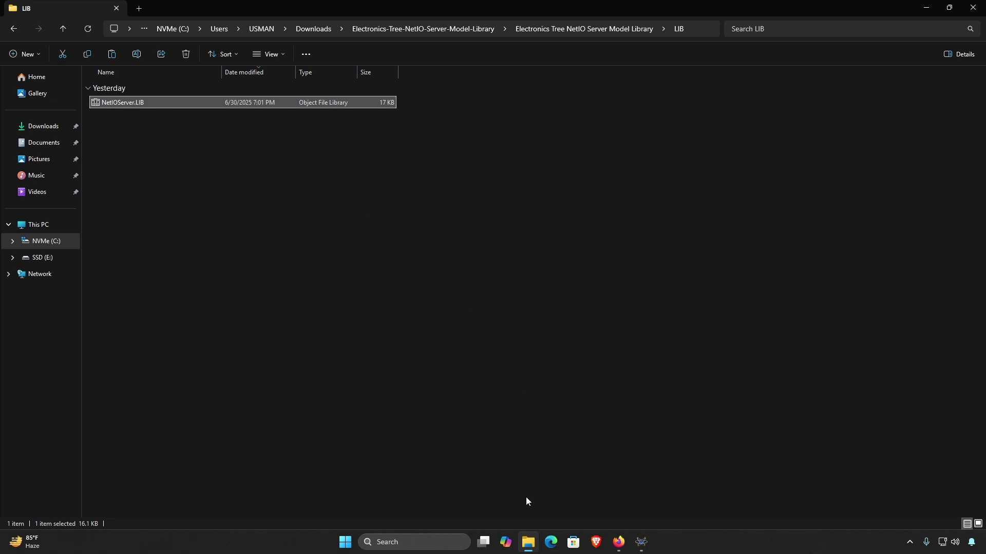
{"action": "right_click", "coordinate": [529, 551]}
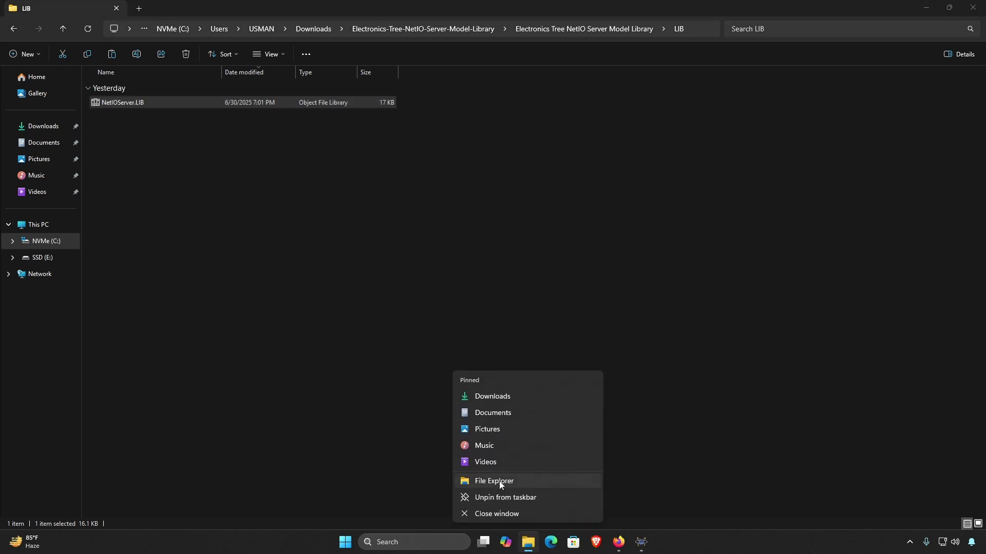
{"action": "left_click", "coordinate": [499, 481]}
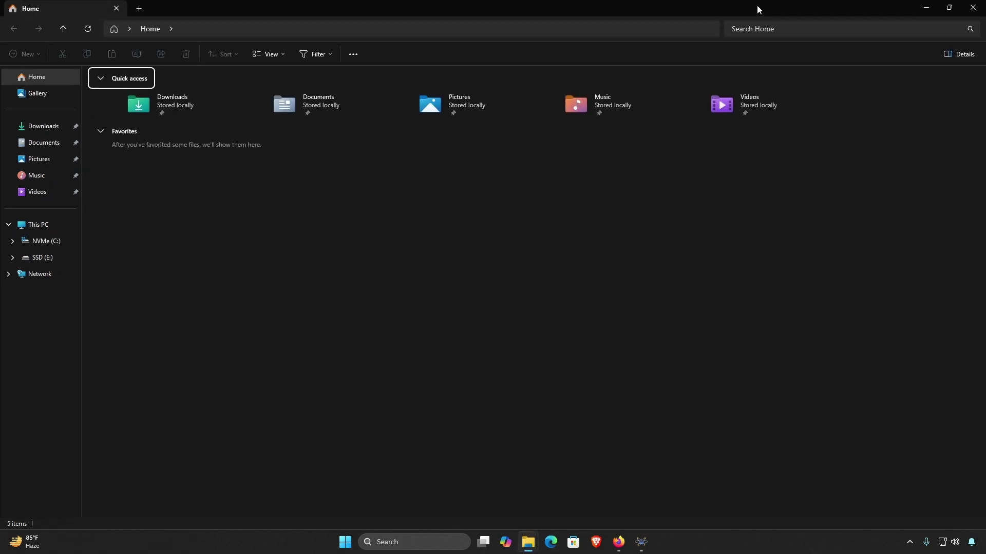
- Snap both Explorer windows side by side and browse C:\Program Files (x86)\Labcenter Electronics
{"action": "left_click_drag", "start_coordinate": [756, 5], "coordinate": [1, 163]}
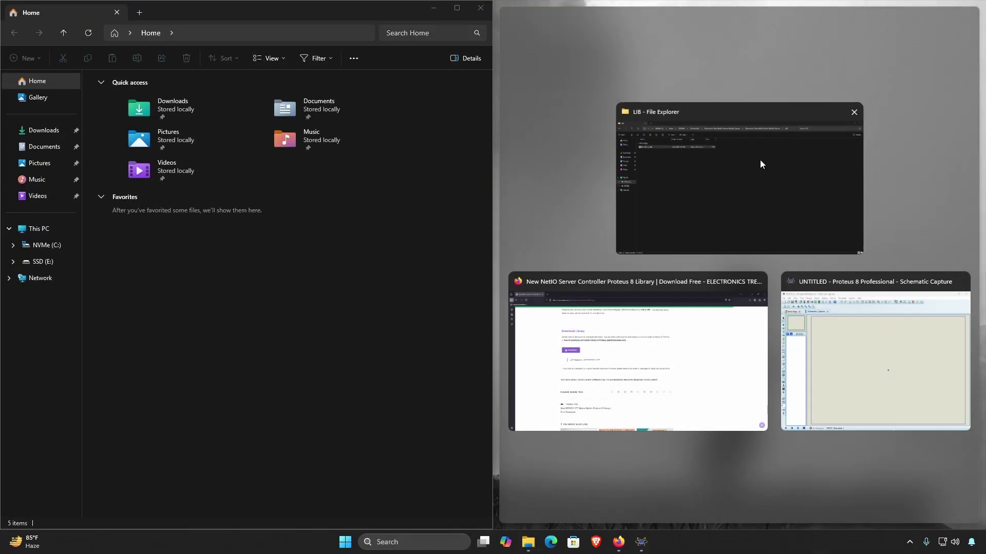
{"action": "left_click", "coordinate": [760, 159]}
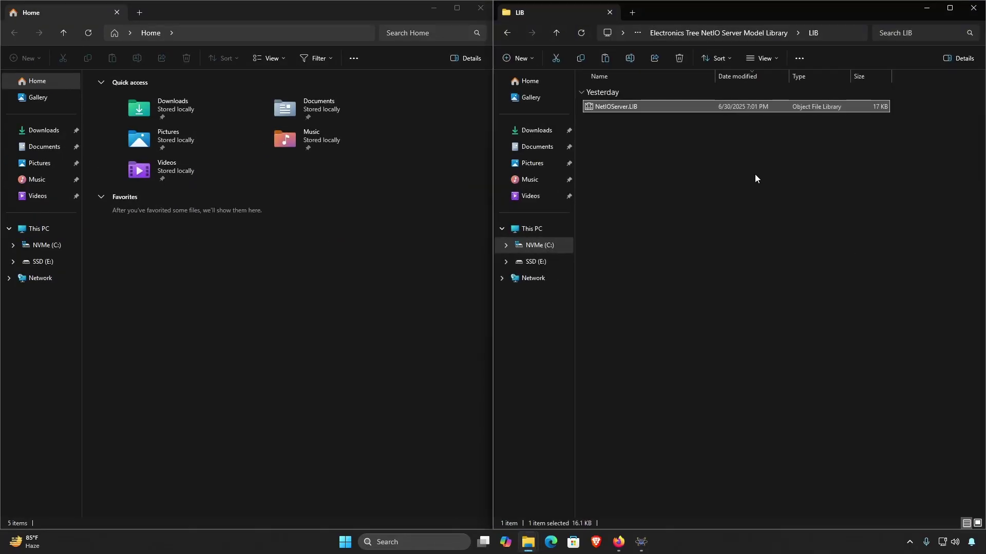
{"action": "left_click", "coordinate": [44, 248]}
{"action": "double_click", "coordinate": [134, 163]}
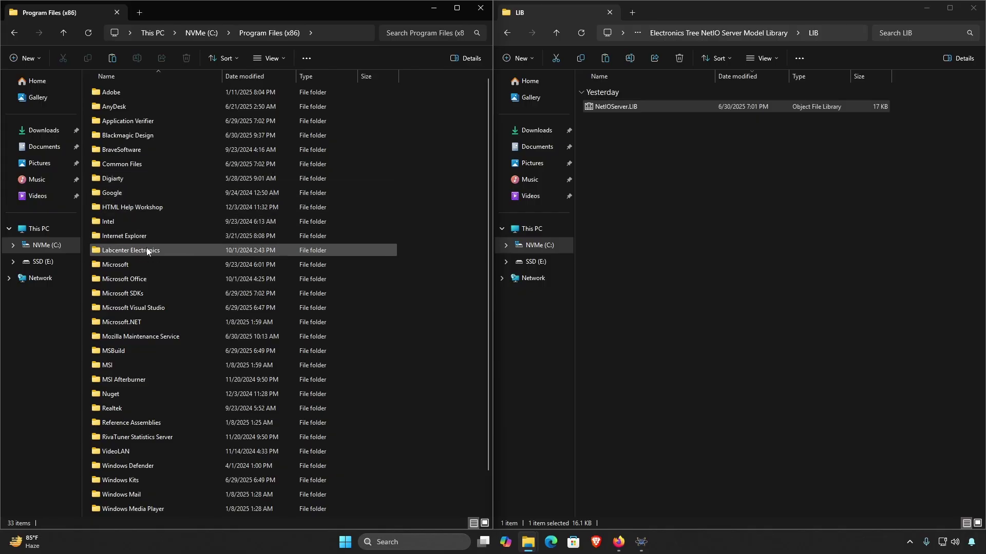
{"action": "double_click", "coordinate": [147, 250]}
- Paste NetIOServer.LIB into Proteus 8 Professional\DATA\LIBRARY
{"action": "double_click", "coordinate": [171, 95]}
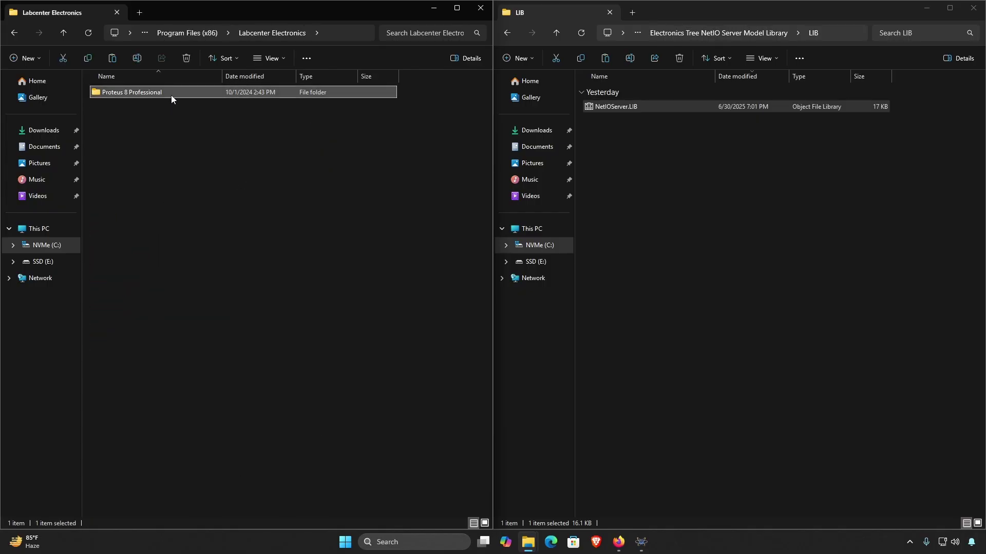
{"action": "double_click", "coordinate": [167, 109]}
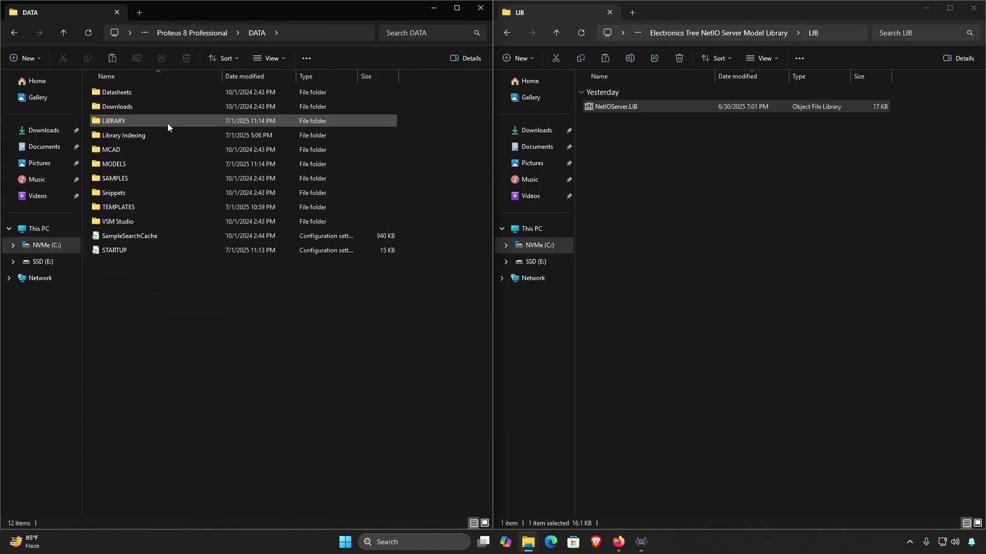
{"action": "double_click", "coordinate": [168, 124]}
{"action": "right_click", "coordinate": [444, 118]}
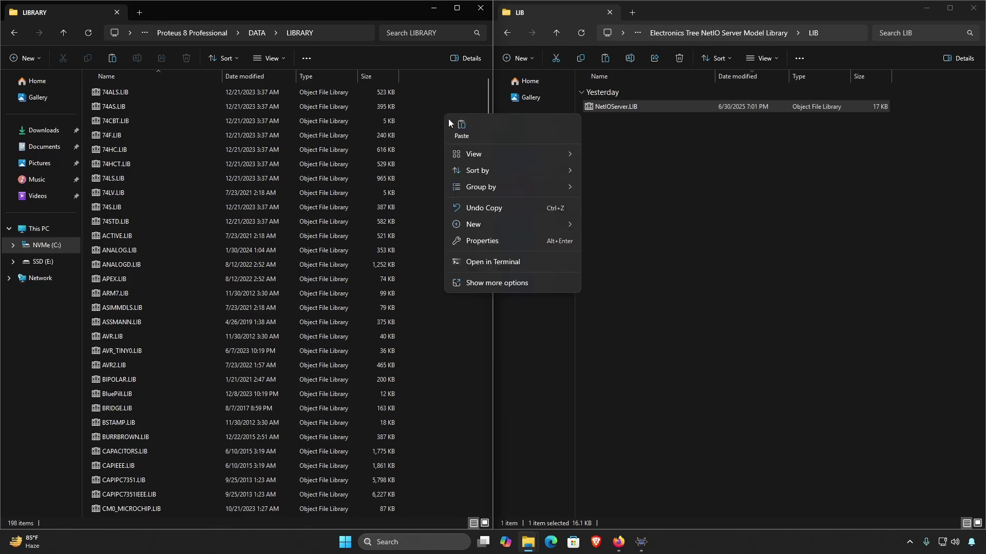
{"action": "left_click", "coordinate": [459, 125]}
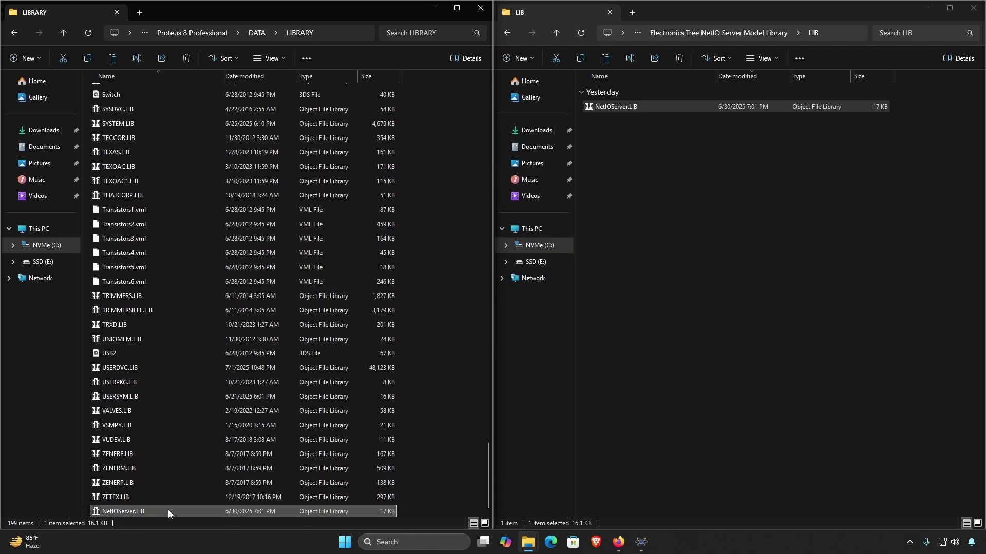
- Copy NETIOSERVER.dll from the downloaded library's MODEL folder
{"action": "left_click", "coordinate": [507, 32]}
{"action": "double_click", "coordinate": [623, 134]}
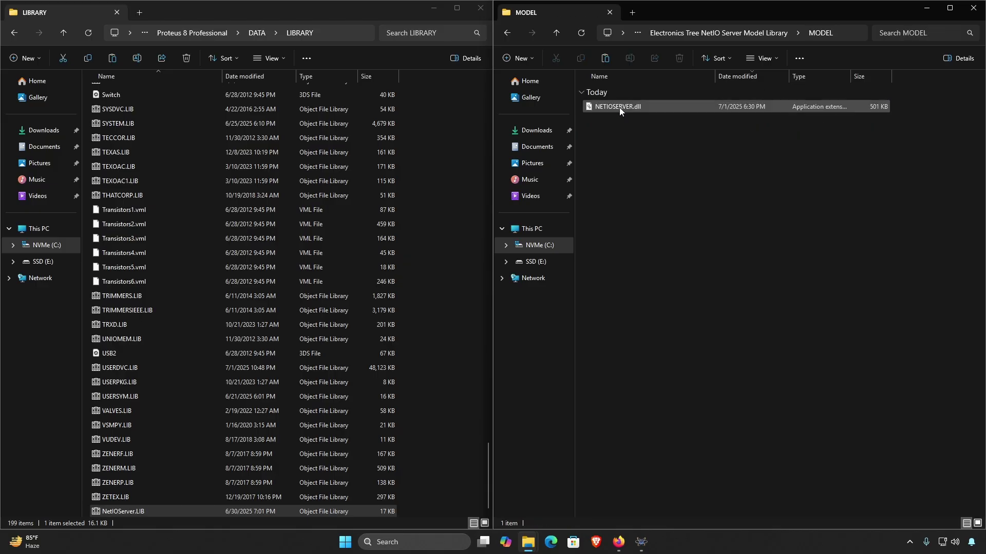
{"action": "left_click", "coordinate": [619, 107]}
{"action": "right_click", "coordinate": [619, 106]}
{"action": "left_click", "coordinate": [668, 117]}
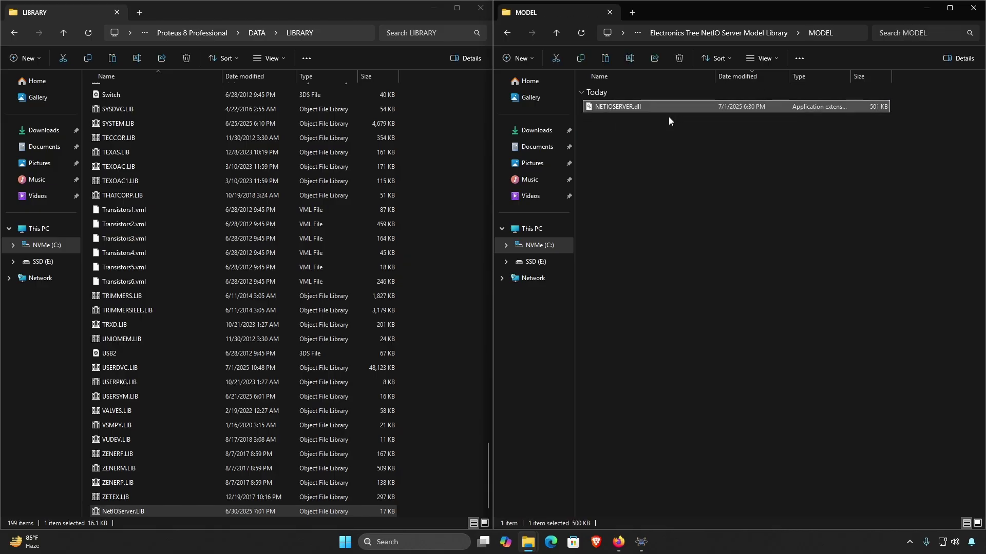
- Paste NETIOSERVER.dll into the Proteus DATA\MODELS folder and close that window
{"action": "left_click", "coordinate": [255, 34]}
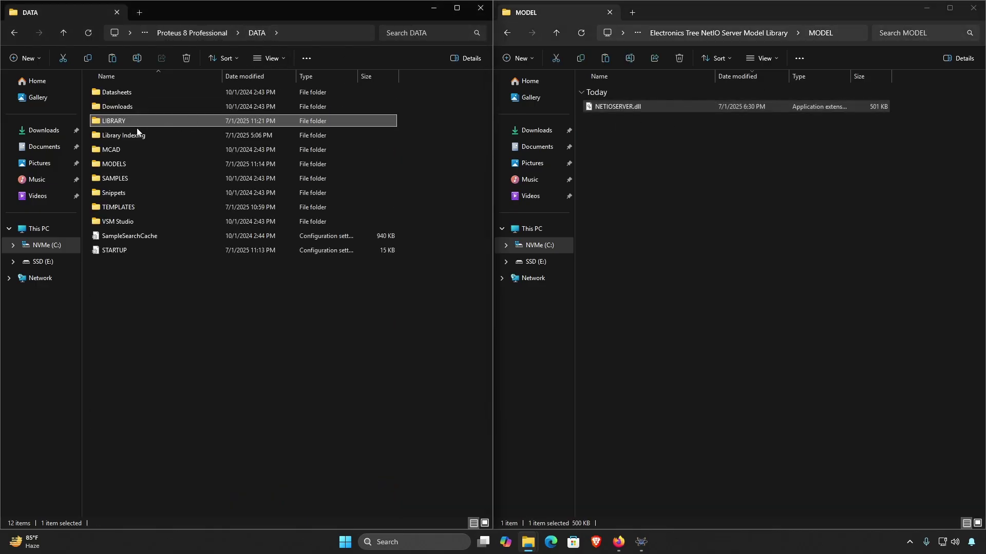
{"action": "double_click", "coordinate": [128, 163]}
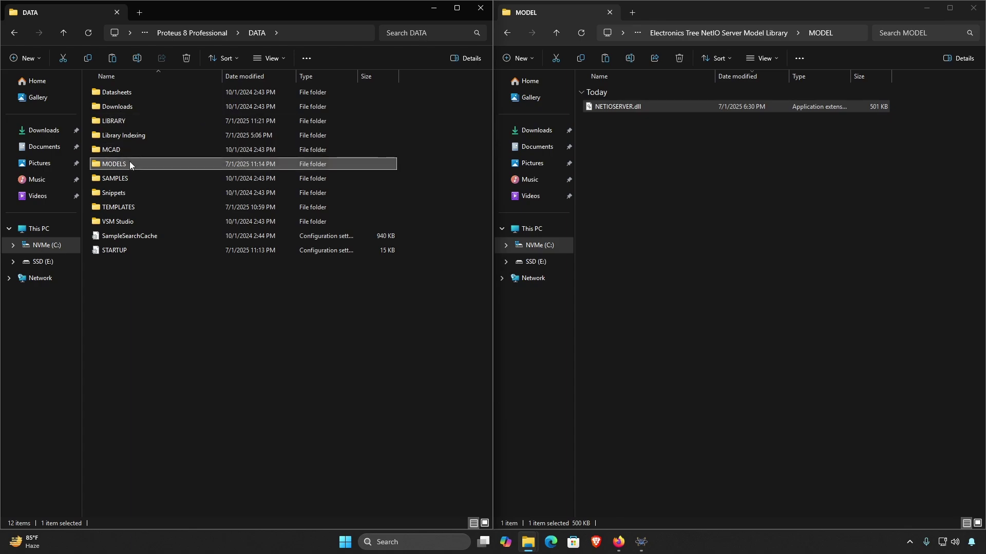
{"action": "right_click", "coordinate": [436, 117]}
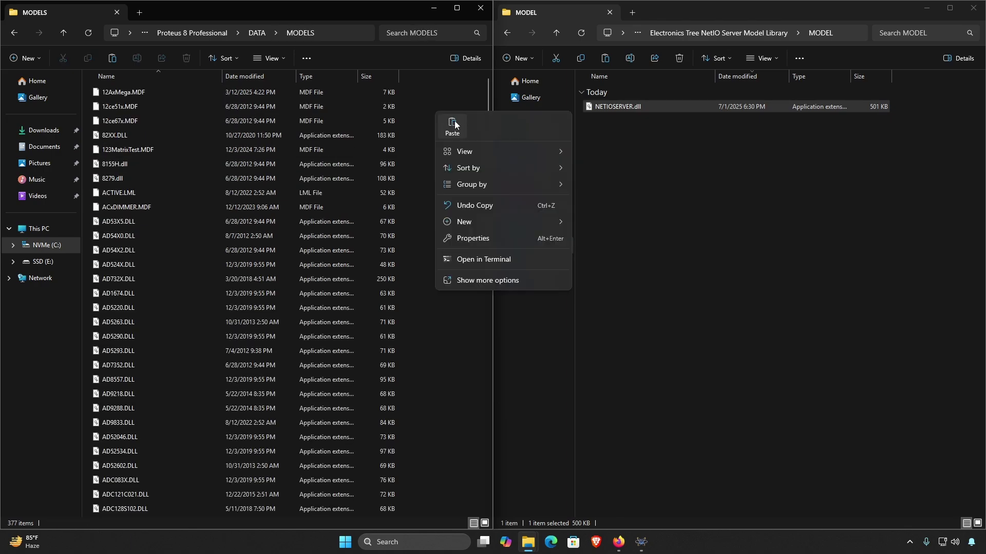
{"action": "left_click", "coordinate": [453, 125]}
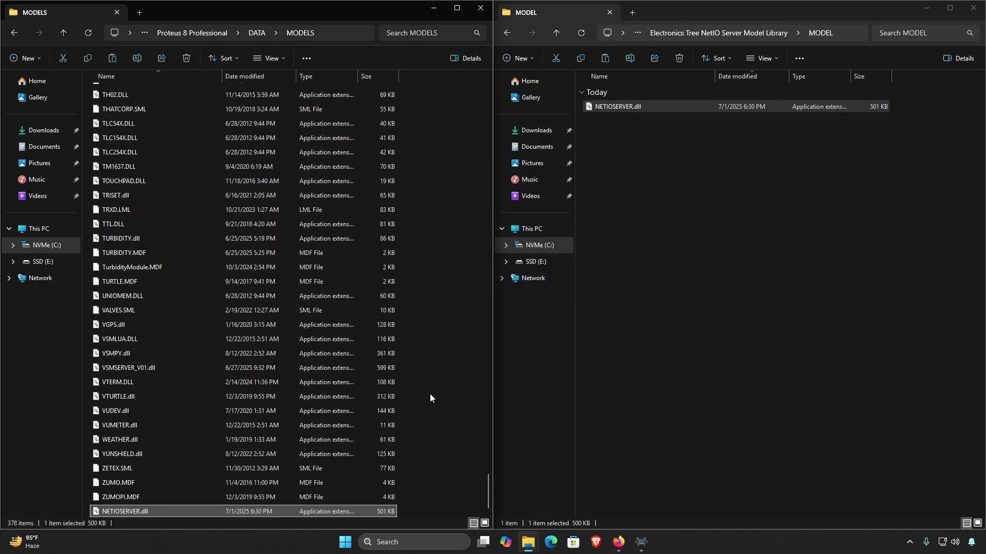
{"action": "left_click", "coordinate": [480, 14]}
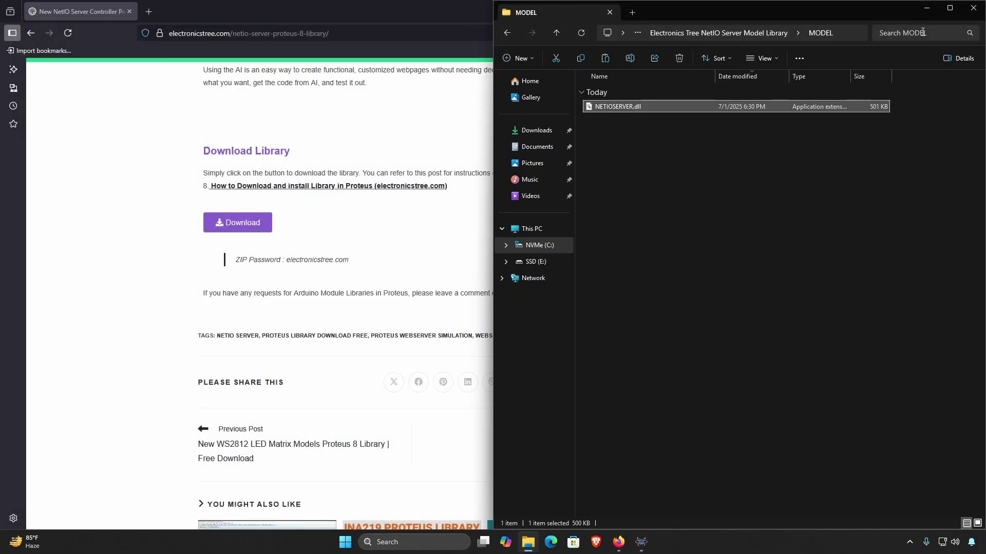
- Close the MODEL folder window and exit Proteus so it reloads libraries
{"action": "left_click", "coordinate": [972, 10]}
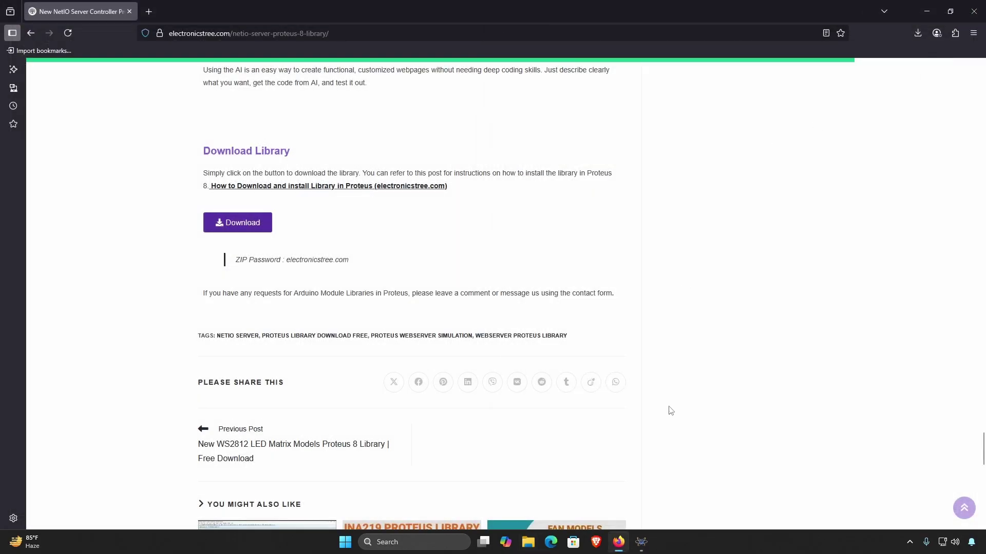
{"action": "left_click", "coordinate": [641, 542]}
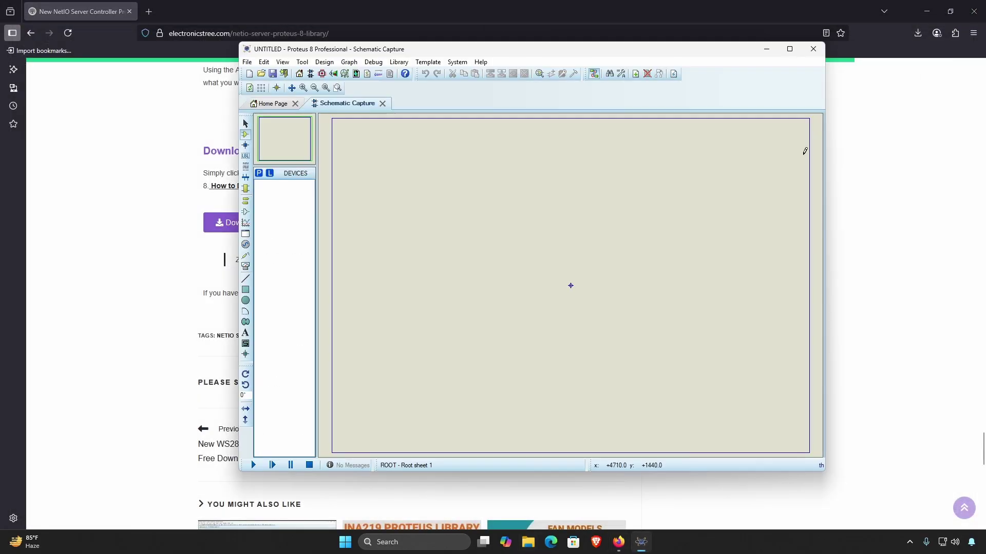
{"action": "left_click", "coordinate": [813, 48]}
- Relaunch Proteus 8 Professional from the Start menu and open a blank schematic
{"action": "left_click", "coordinate": [356, 542]}
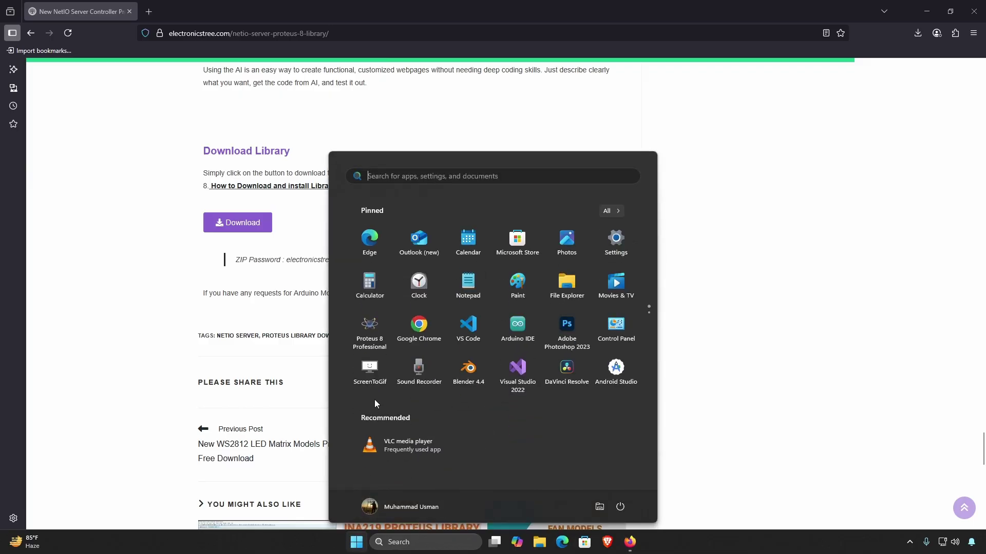
{"action": "left_click", "coordinate": [371, 328]}
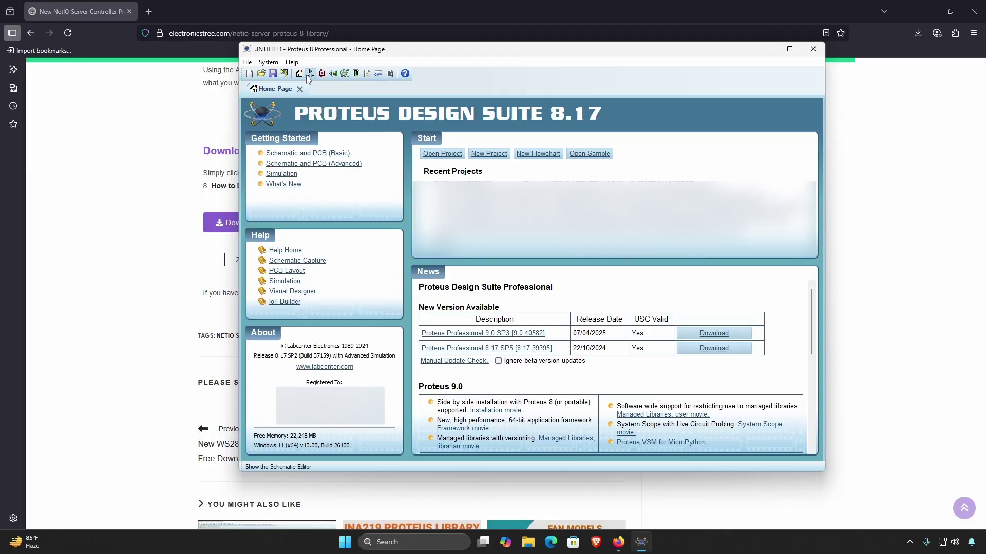
{"action": "left_click", "coordinate": [310, 74]}
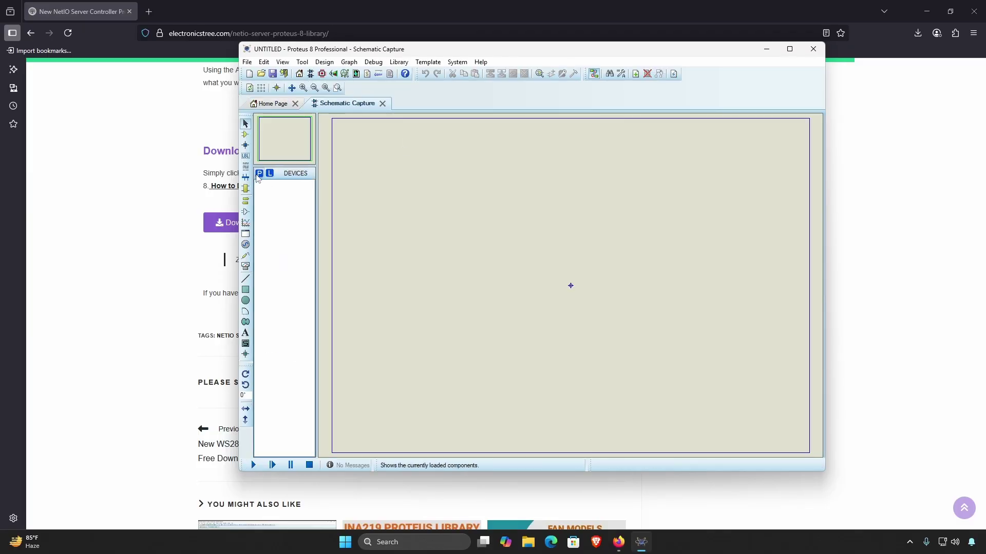
- Add NETIO SERVER from the device library and place it near the sheet centre as NIOS1
{"action": "left_click", "coordinate": [259, 173]}
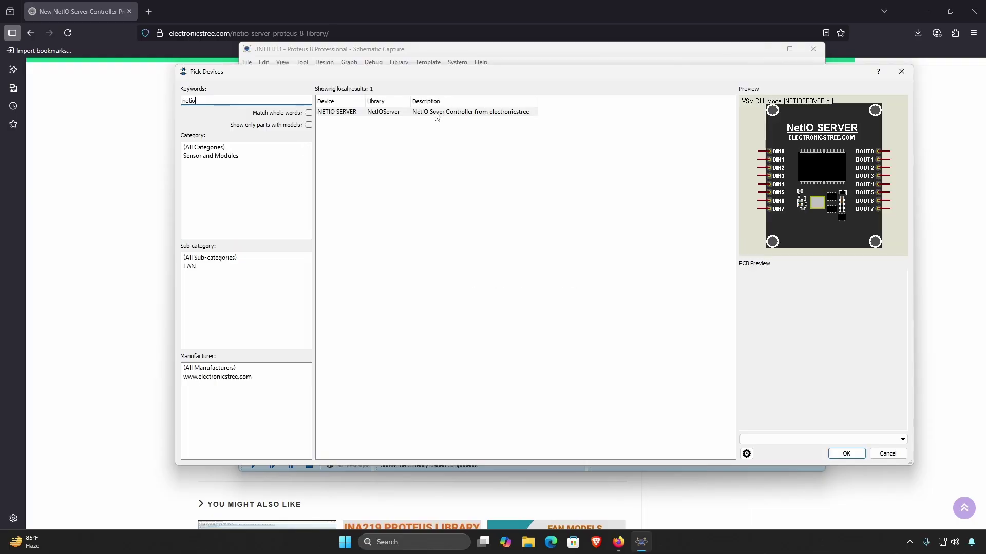
{"action": "left_click", "coordinate": [435, 112]}
{"action": "left_click", "coordinate": [846, 454]}
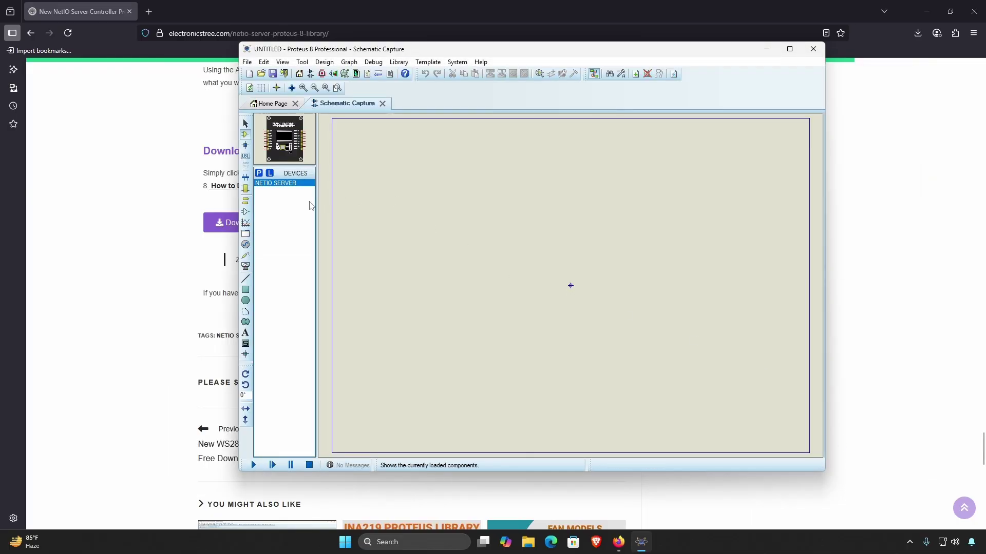
{"action": "left_click", "coordinate": [539, 236]}
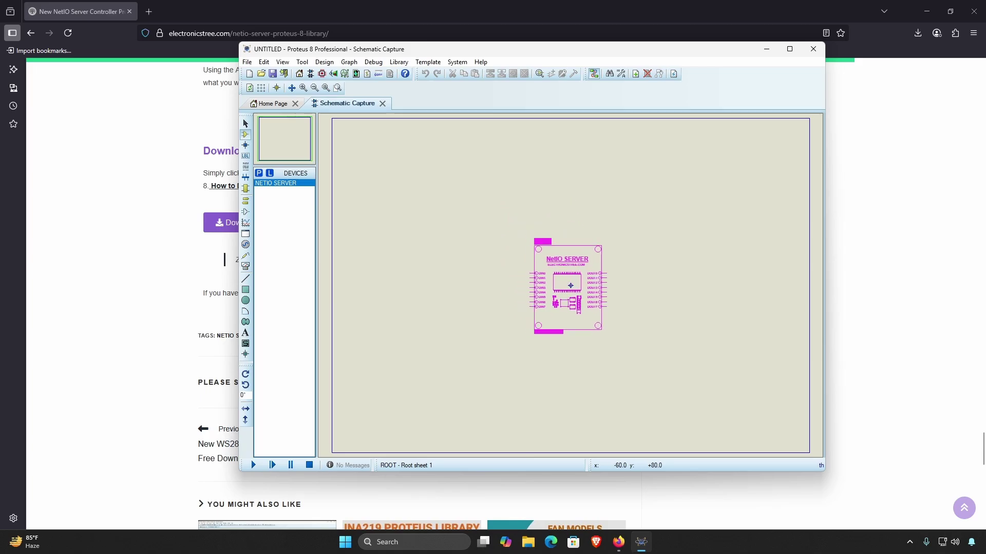
{"action": "left_click", "coordinate": [570, 285]}
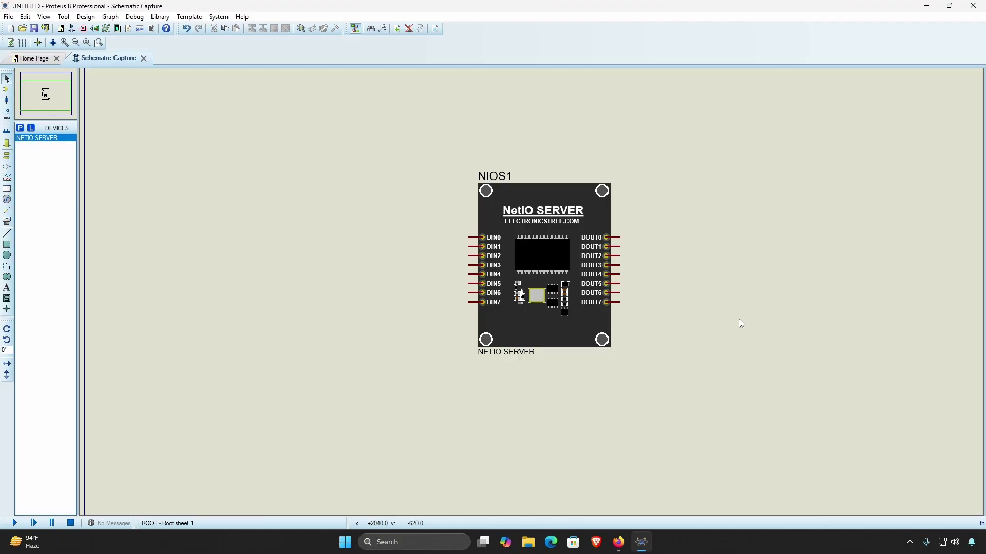
- Start the simulation with F12 and snap Firefox right, Proteus left with a wider share
{"action": "key", "text": "F12"}
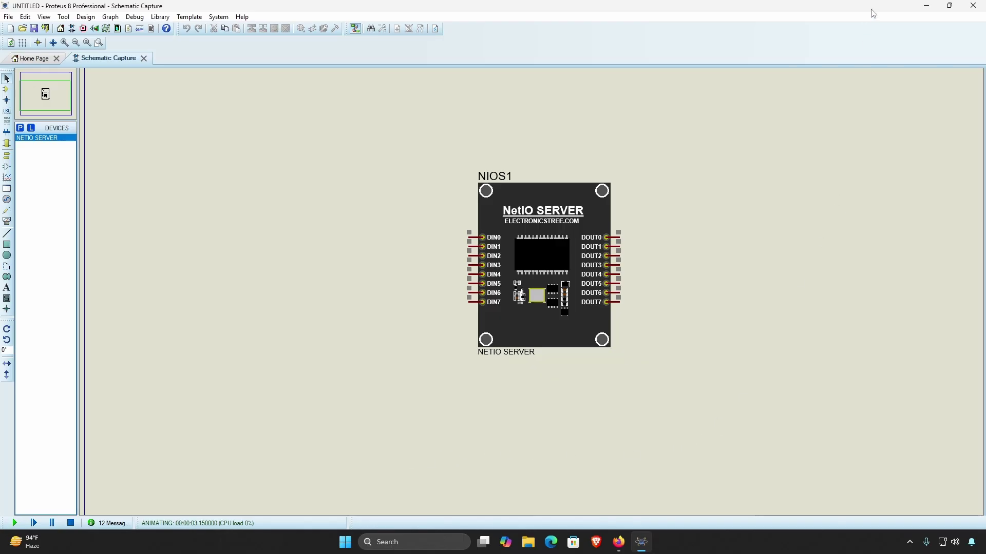
{"action": "left_click", "coordinate": [616, 551]}
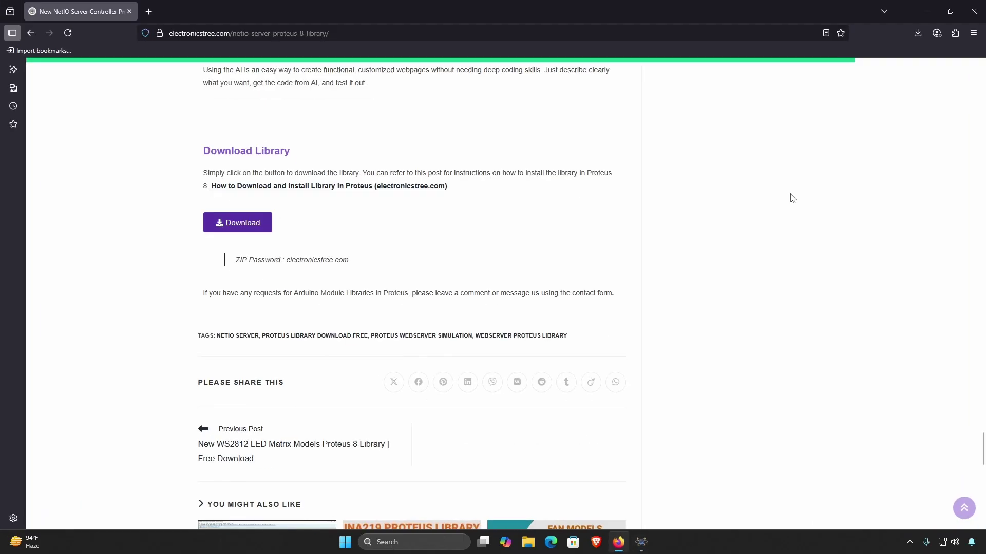
{"action": "left_click_drag", "start_coordinate": [802, 11], "coordinate": [919, 172]}
{"action": "left_click", "coordinate": [374, 276]}
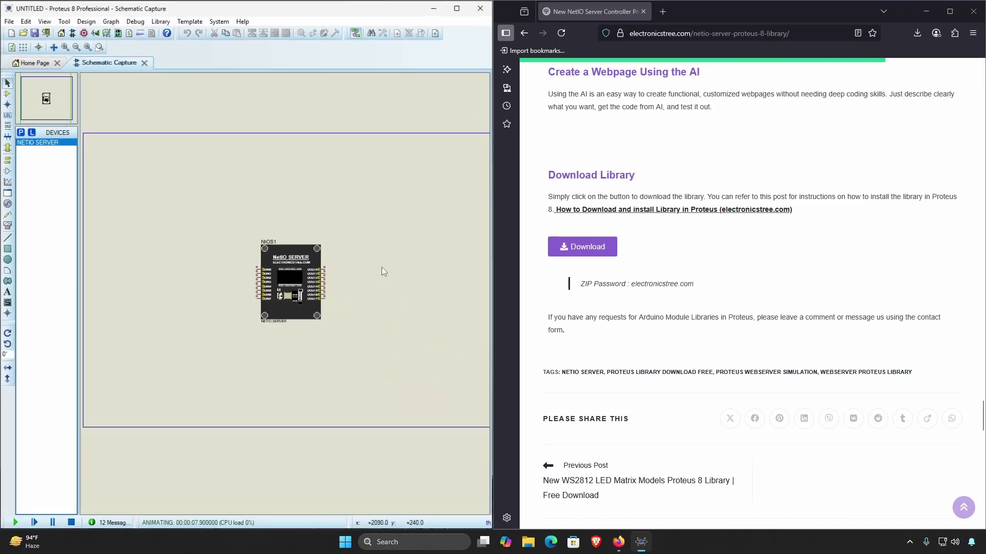
{"action": "left_click_drag", "start_coordinate": [491, 217], "coordinate": [514, 216]}
- Zoom and pan the schematic to centre the enlarged NETIO SERVER part
{"action": "scroll", "coordinate": [295, 294], "scroll_direction": "up", "scroll_amount": 3}
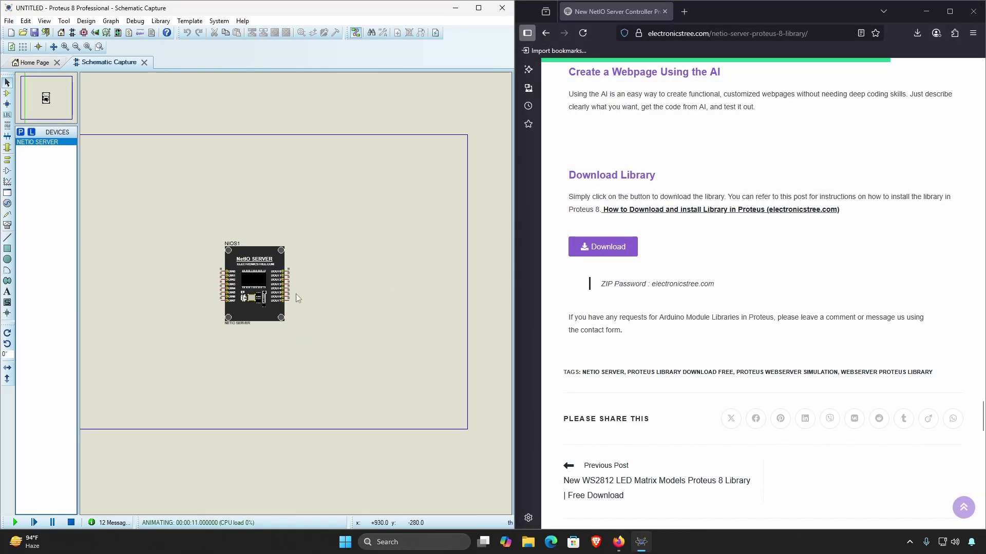
{"action": "left_click_drag", "start_coordinate": [326, 275], "coordinate": [431, 273]}
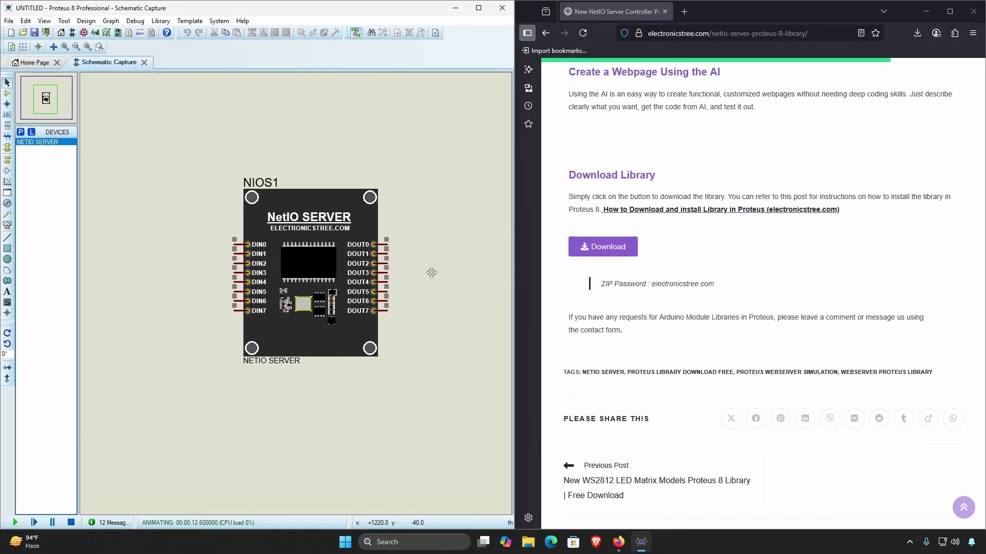
{"action": "scroll", "coordinate": [378, 293], "scroll_direction": "up", "scroll_amount": 1}
{"action": "left_click_drag", "start_coordinate": [378, 292], "coordinate": [469, 282]}
{"action": "key", "text": "ctrl+t"}
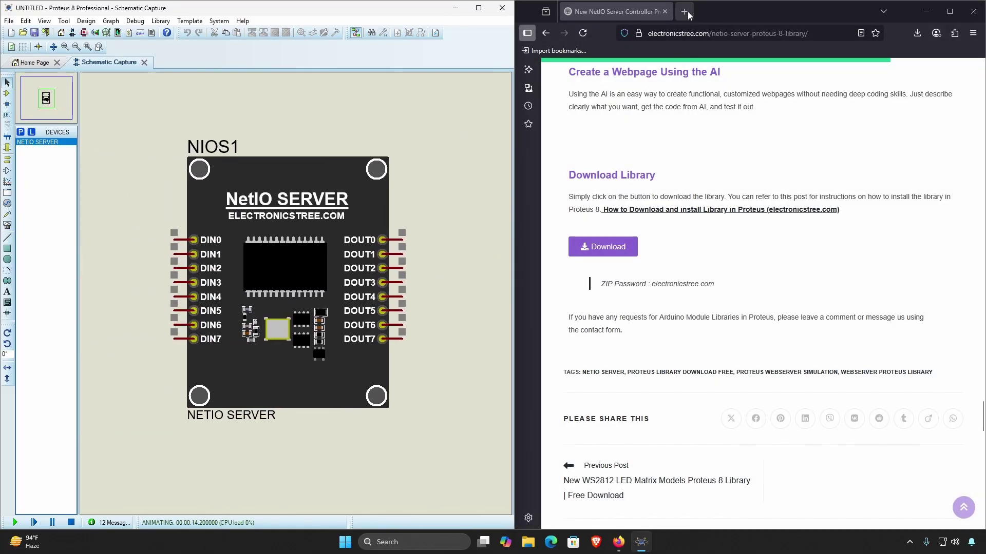
- Load 127.0.0.1:8080 to show the NetIO Server Controller, then maximize Proteus
{"action": "left_click", "coordinate": [661, 34]}
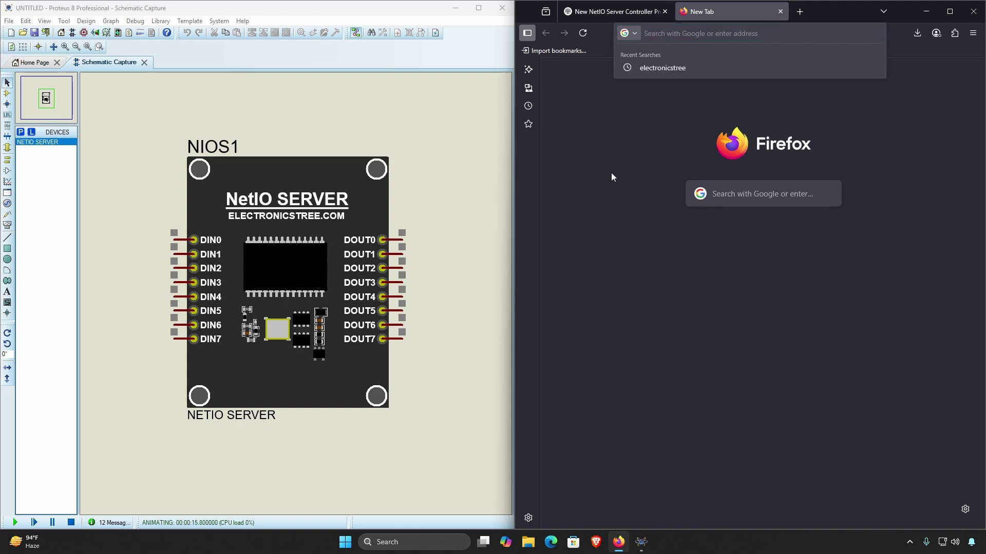
{"action": "type", "text": "127"}
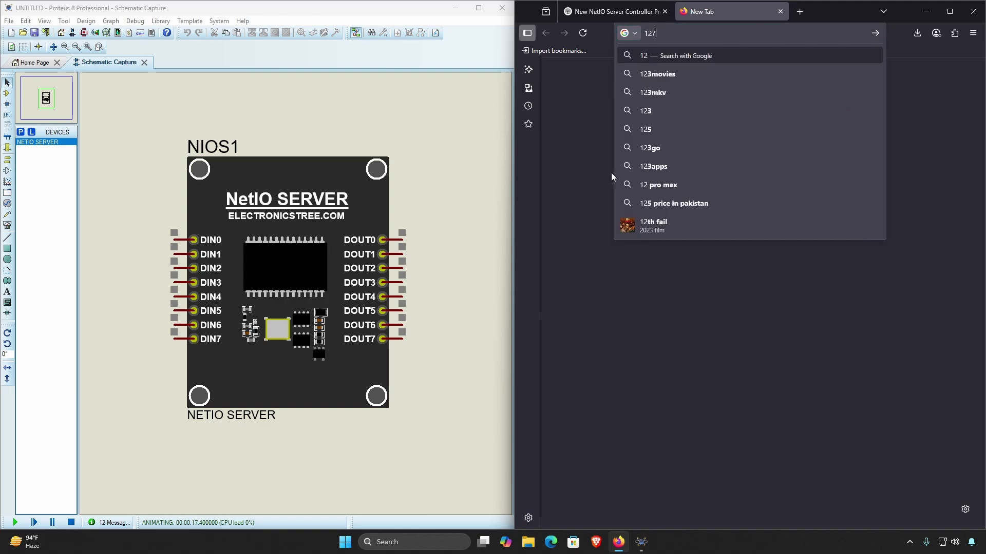
{"action": "type", "text": ".0.0."}
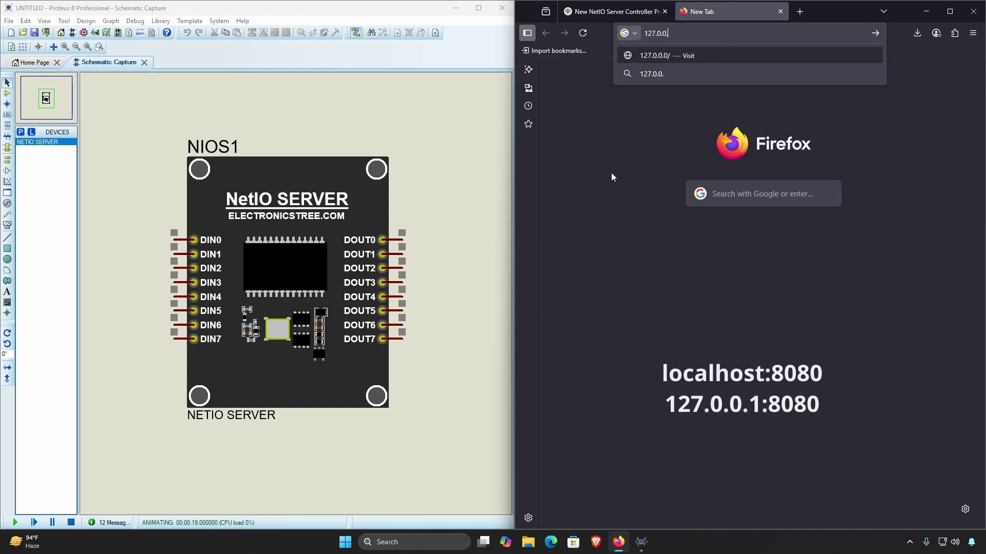
{"action": "type", "text": "1:"}
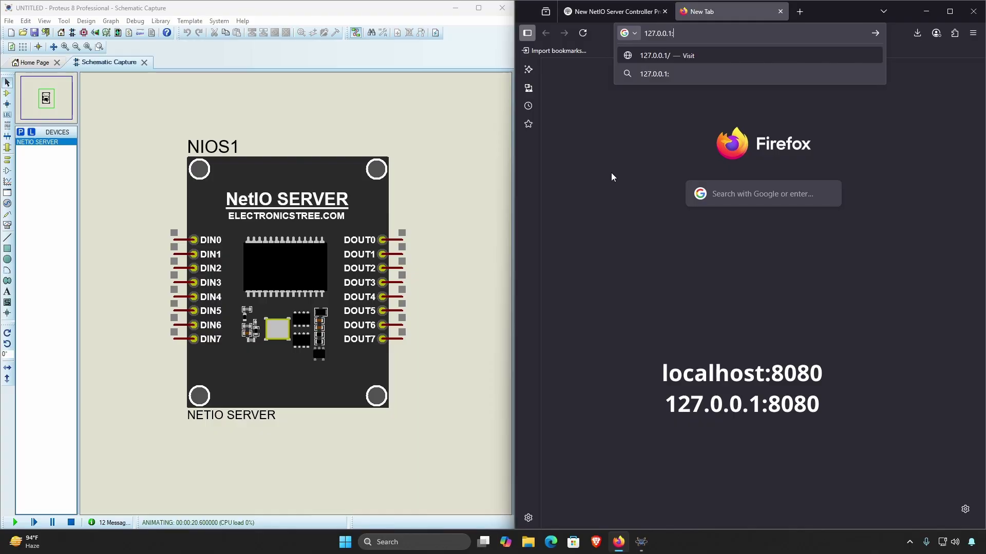
{"action": "type", "text": "8080"}
{"action": "key", "text": "Return"}
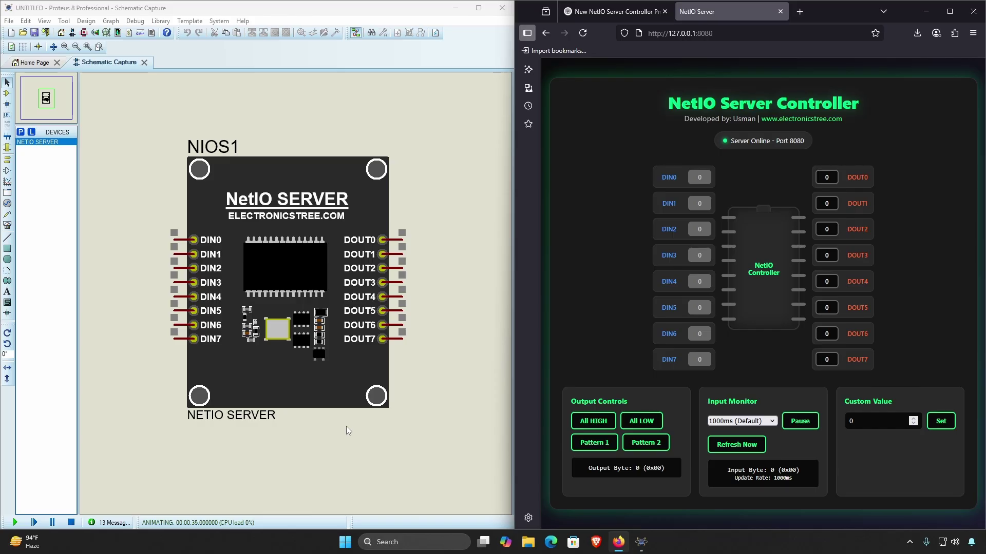
{"action": "left_click", "coordinate": [478, 7]}
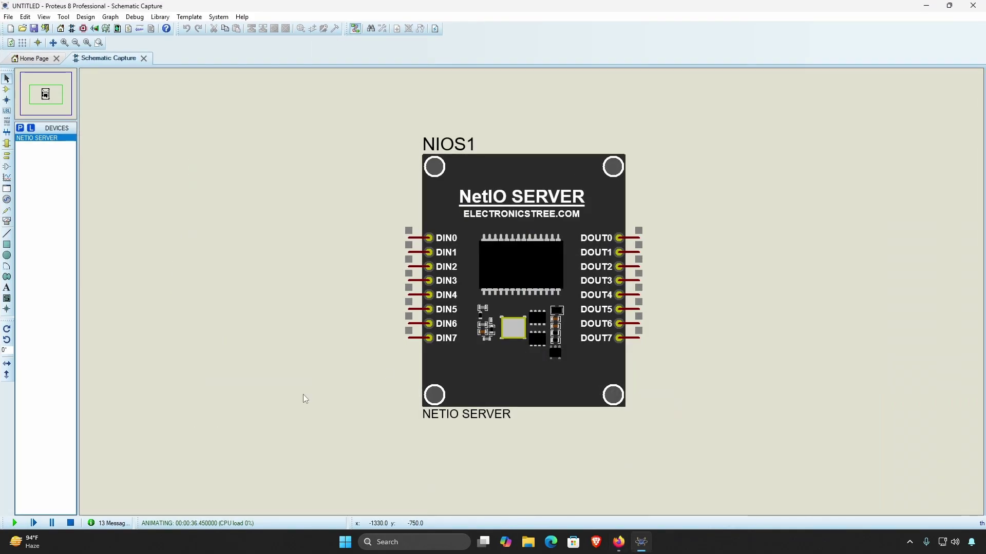
- Stop the simulation and pick LOGICPROBE (BIG) and LOGICSTATE from the Debugging Tools library
{"action": "left_click", "coordinate": [71, 523]}
{"action": "left_click", "coordinate": [20, 127]}
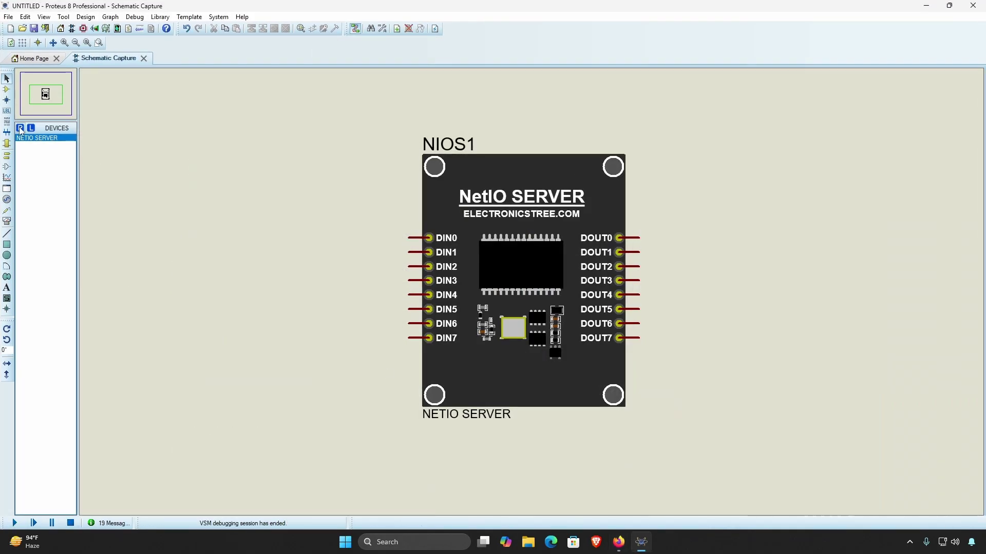
{"action": "left_click", "coordinate": [216, 209]}
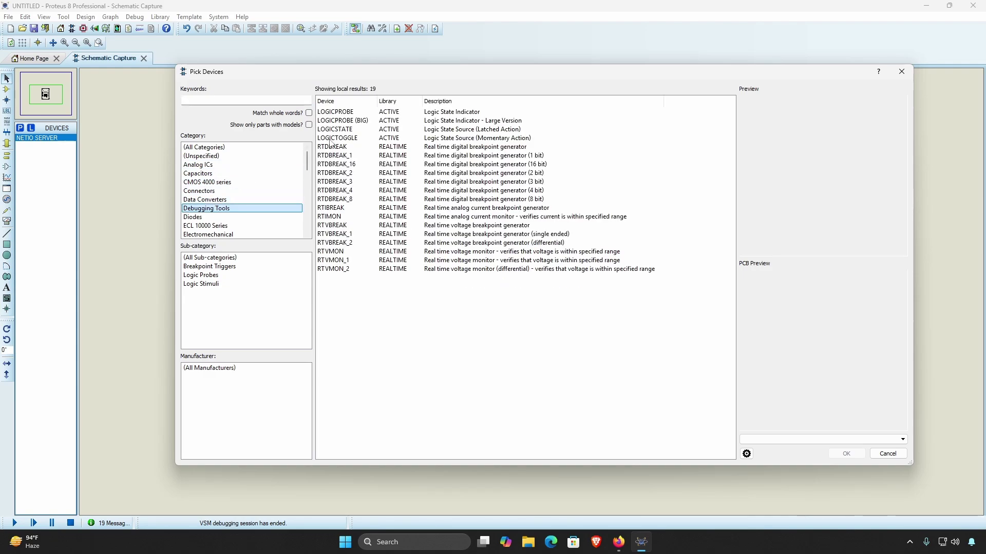
{"action": "left_click", "coordinate": [351, 123]}
{"action": "double_click", "coordinate": [351, 123]}
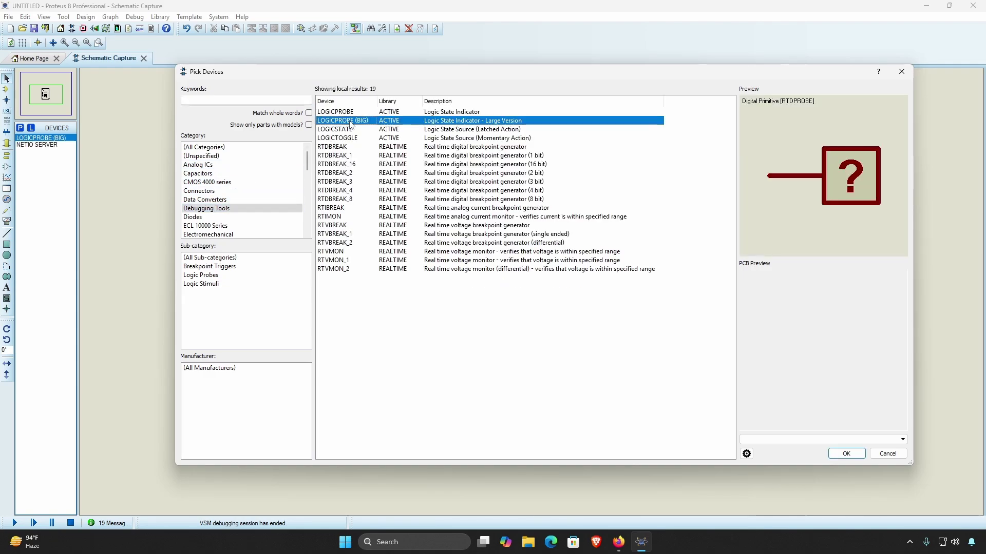
{"action": "double_click", "coordinate": [343, 129]}
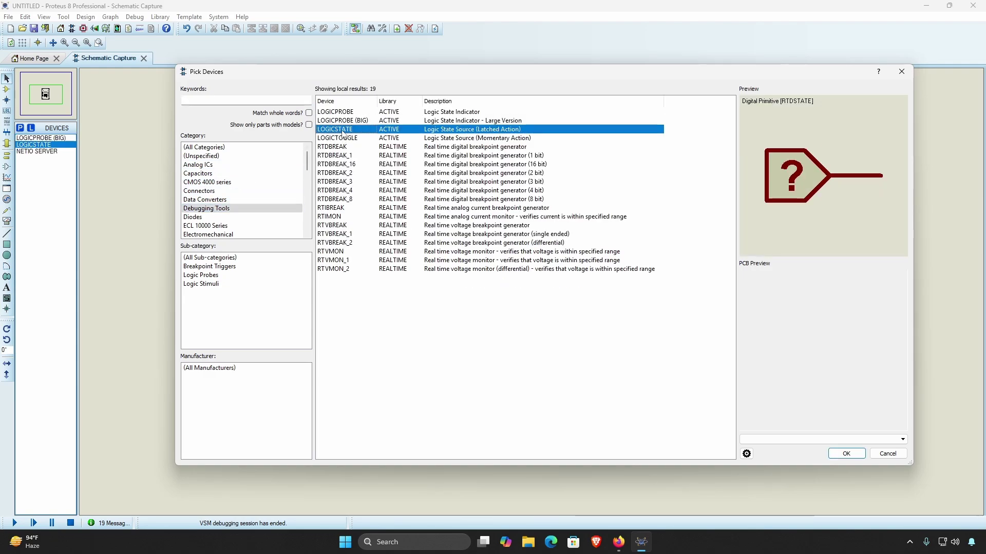
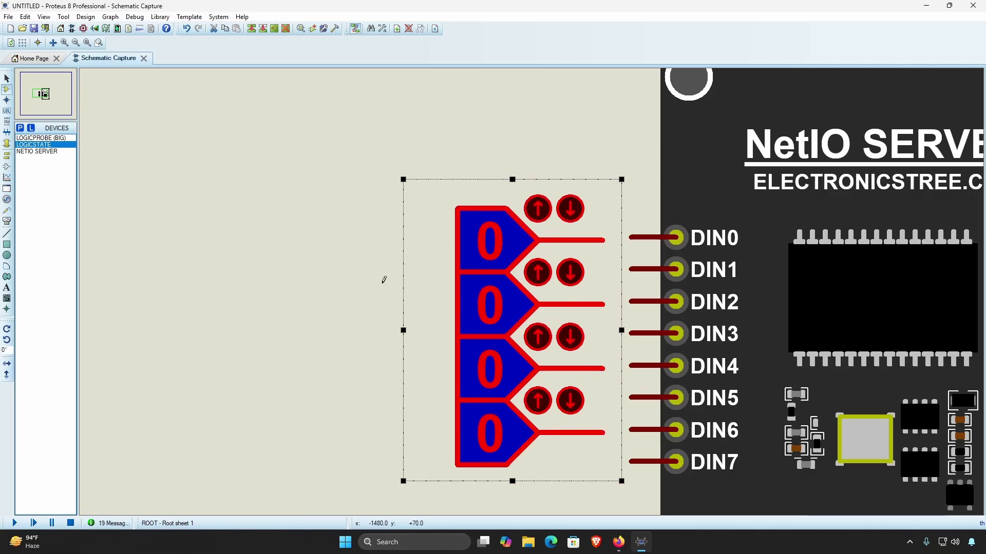
- Duplicate the group of logic-state inputs and align both groups beside the DIN pins
{"action": "left_click", "coordinate": [252, 29]}
{"action": "left_click", "coordinate": [470, 479]}
{"action": "left_click", "coordinate": [497, 488]}
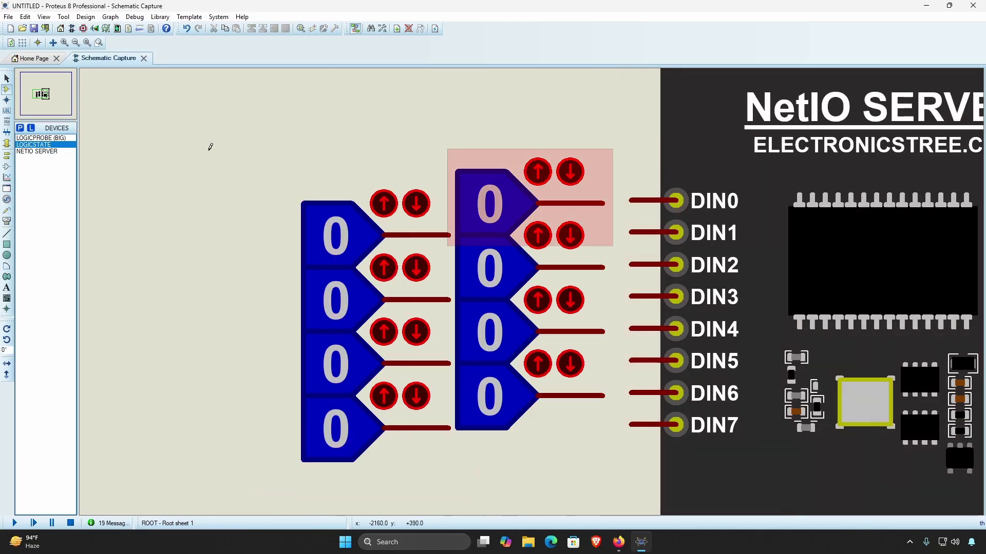
{"action": "left_click_drag", "start_coordinate": [220, 125], "coordinate": [626, 475]}
{"action": "left_click_drag", "start_coordinate": [510, 352], "coordinate": [507, 350]}
{"action": "left_click", "coordinate": [627, 165]}
- Wire the upper logic-state outputs to DIN0, DIN2, DIN4 and DIN6
{"action": "left_click", "coordinate": [632, 200]}
{"action": "left_click", "coordinate": [601, 265]}
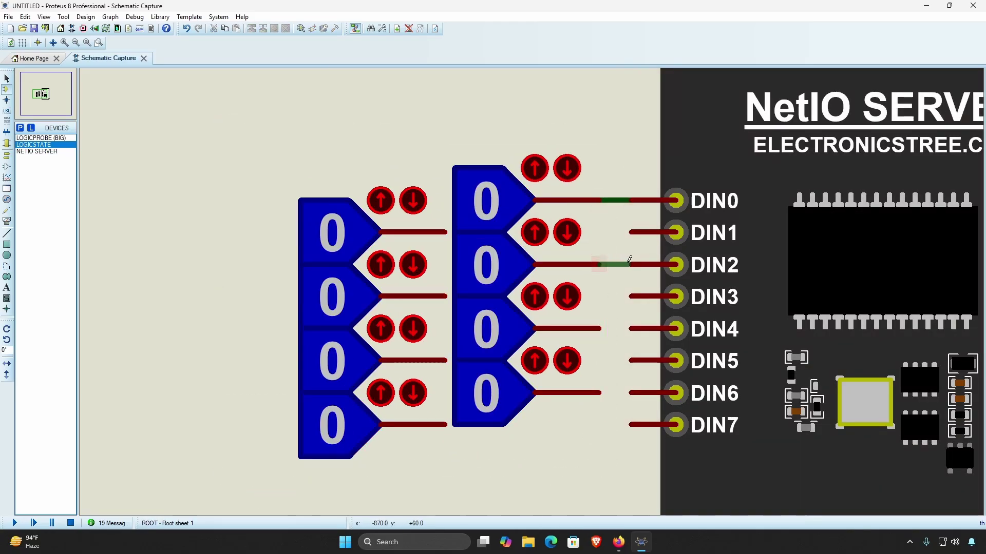
{"action": "left_click", "coordinate": [631, 264]}
{"action": "left_click", "coordinate": [600, 328]}
{"action": "left_click", "coordinate": [630, 329]}
{"action": "left_click", "coordinate": [601, 393]}
{"action": "left_click", "coordinate": [630, 392]}
- Wire the lower logic-state outputs to DIN1, DIN3, DIN5 and DIN7
{"action": "left_click", "coordinate": [447, 232]}
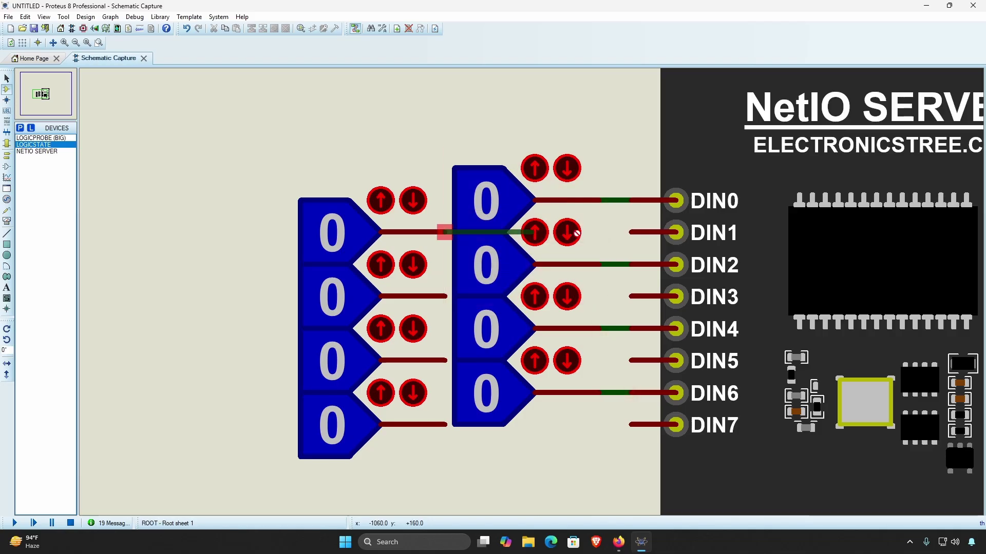
{"action": "left_click", "coordinate": [630, 232]}
{"action": "left_click", "coordinate": [446, 297]}
{"action": "left_click", "coordinate": [630, 296]}
{"action": "left_click", "coordinate": [447, 360]}
{"action": "left_click", "coordinate": [630, 360]}
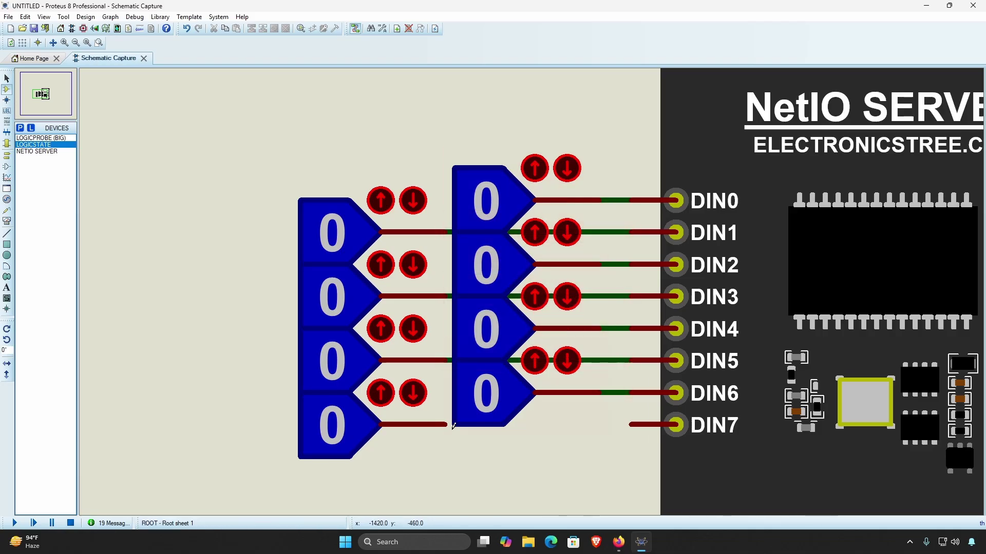
{"action": "left_click", "coordinate": [446, 424]}
{"action": "left_click", "coordinate": [630, 424]}
- Place four LOGICPROBE (BIG) probes at DOUT0, DOUT2, DOUT4 and DOUT6
{"action": "scroll", "coordinate": [412, 434], "scroll_direction": "down", "scroll_amount": 2}
{"action": "left_click", "coordinate": [41, 138]}
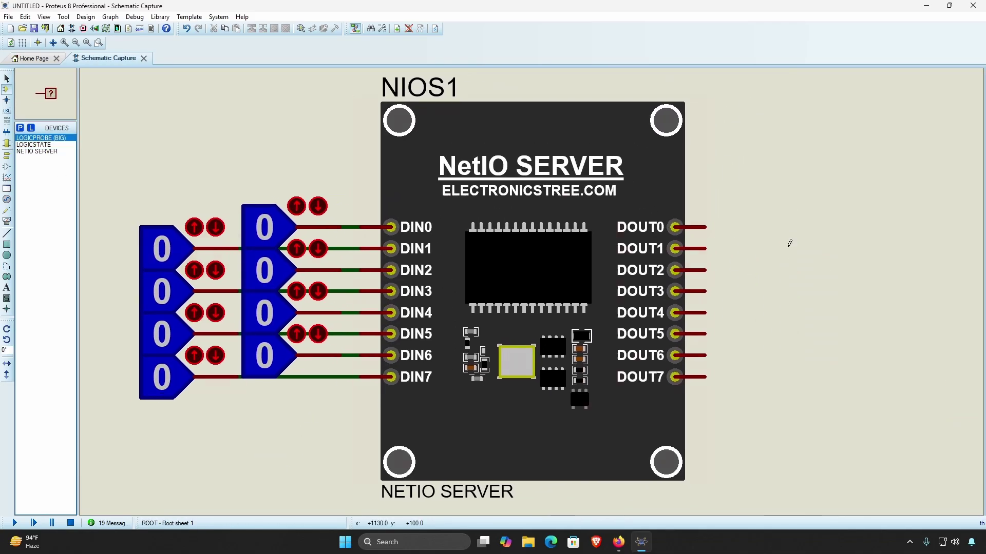
{"action": "left_click", "coordinate": [788, 226]}
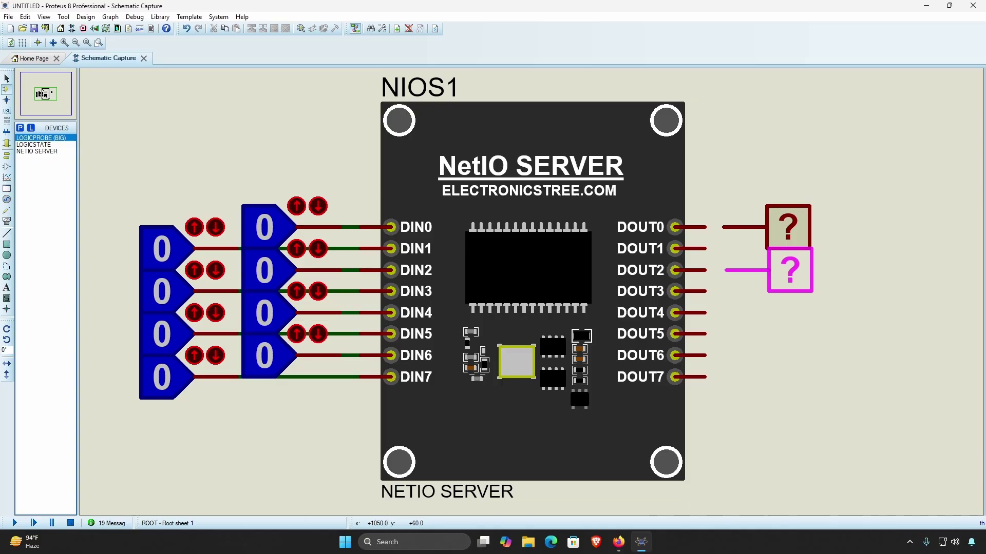
{"action": "left_click", "coordinate": [788, 270]}
{"action": "left_click", "coordinate": [788, 312]}
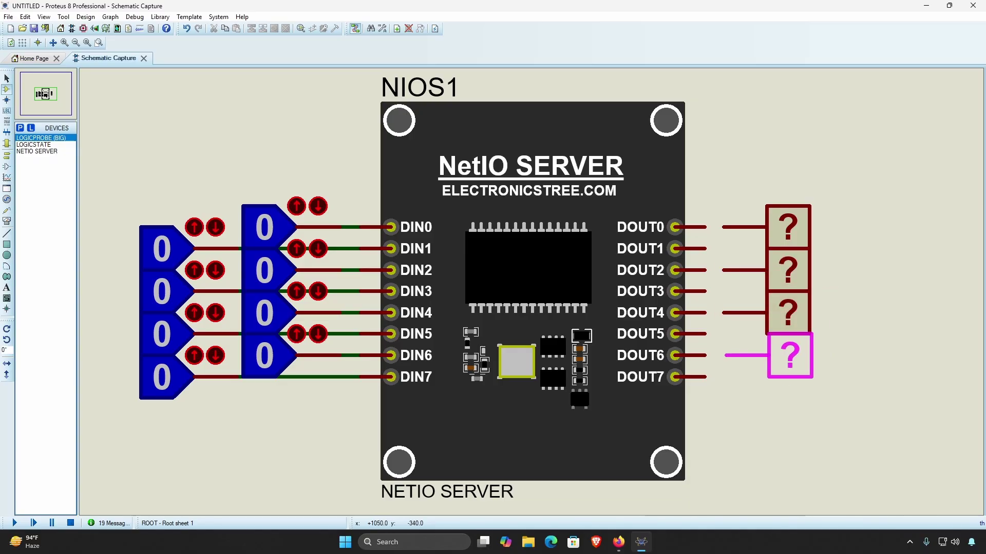
{"action": "left_click", "coordinate": [789, 355]}
- Wire DOUT0, DOUT2, DOUT4 and DOUT6 to their logic probes
{"action": "left_click", "coordinate": [722, 227]}
{"action": "left_click", "coordinate": [705, 226]}
{"action": "left_click", "coordinate": [705, 270]}
{"action": "left_click", "coordinate": [721, 270]}
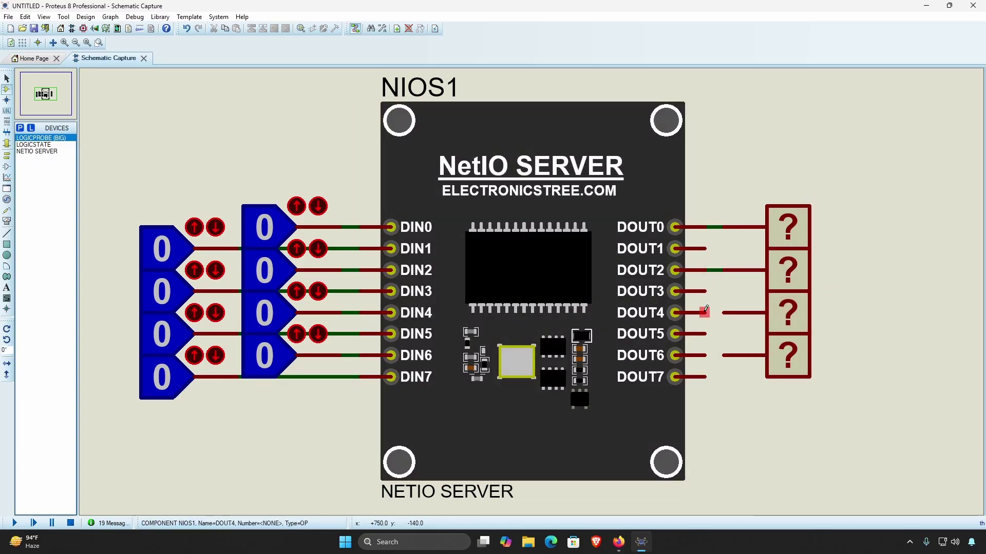
{"action": "left_click", "coordinate": [706, 313]}
{"action": "left_click", "coordinate": [721, 313]}
{"action": "left_click", "coordinate": [706, 355]}
{"action": "left_click", "coordinate": [722, 355]}
- Copy the four logic probes and place the copies right of the originals
{"action": "left_click_drag", "start_coordinate": [877, 178], "coordinate": [711, 425]}
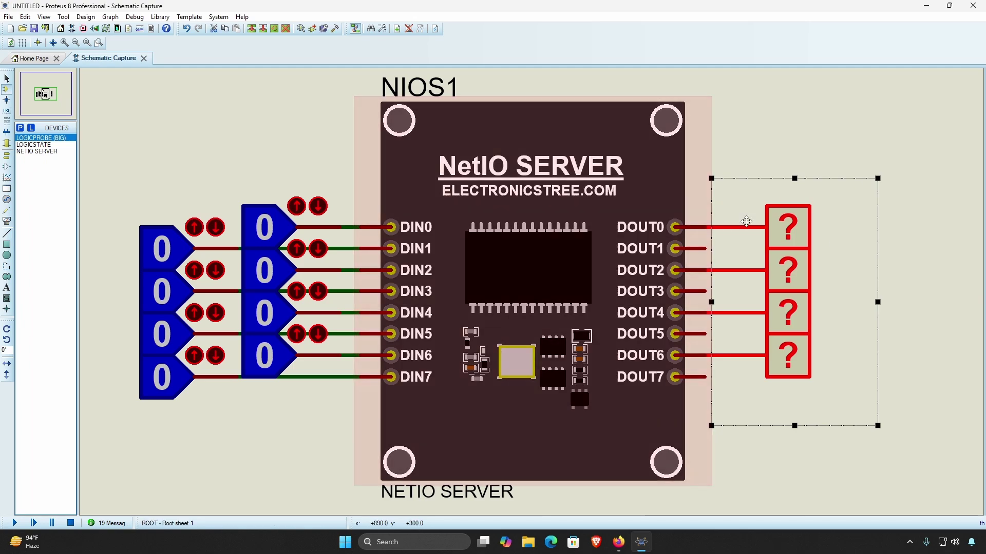
{"action": "key", "text": "ctrl+c"}
{"action": "key", "text": "ctrl+v"}
{"action": "left_click", "coordinate": [840, 243]}
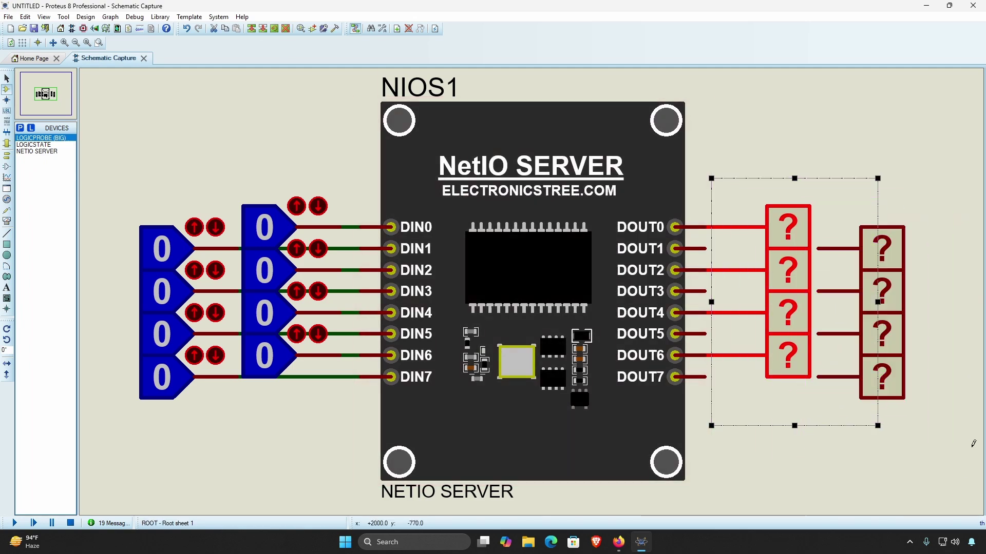
- Wire DOUT7, DOUT5, DOUT3 and DOUT1 to the copied probes, then run the simulation beside the browser
{"action": "left_click", "coordinate": [706, 377]}
{"action": "left_click", "coordinate": [816, 376]}
{"action": "left_click", "coordinate": [706, 333]}
{"action": "left_click", "coordinate": [817, 333]}
{"action": "left_click", "coordinate": [705, 291]}
{"action": "left_click", "coordinate": [817, 291]}
{"action": "left_click", "coordinate": [706, 248]}
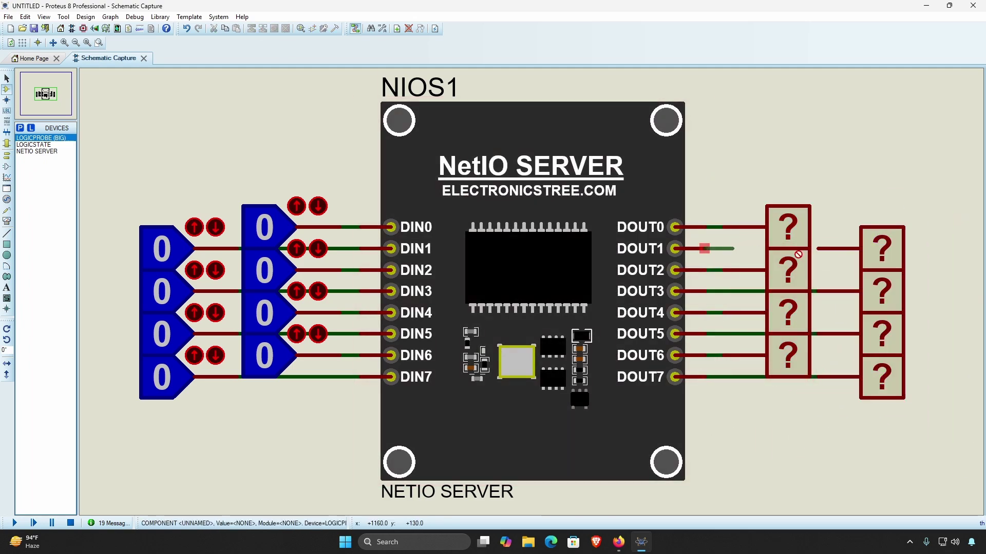
{"action": "left_click", "coordinate": [818, 247]}
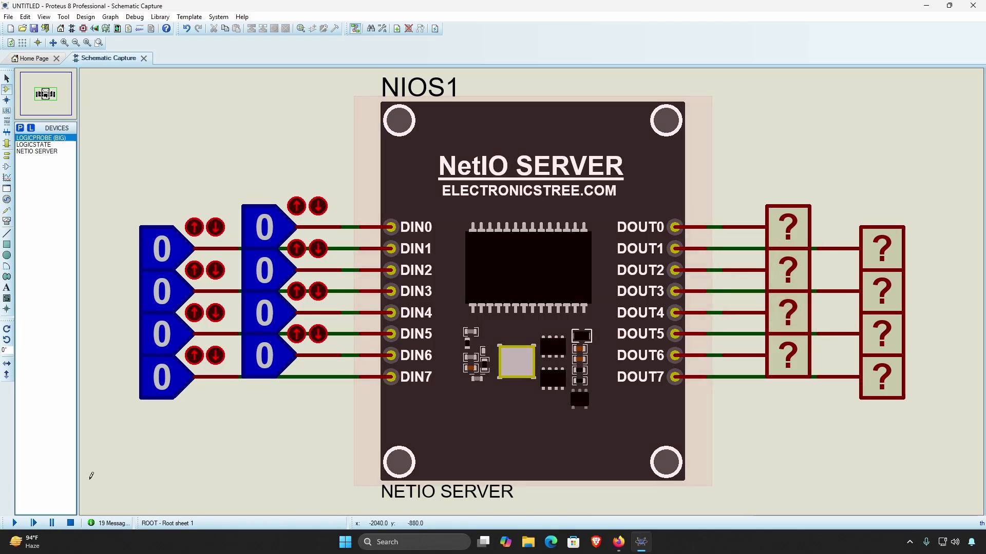
{"action": "left_click", "coordinate": [15, 523]}
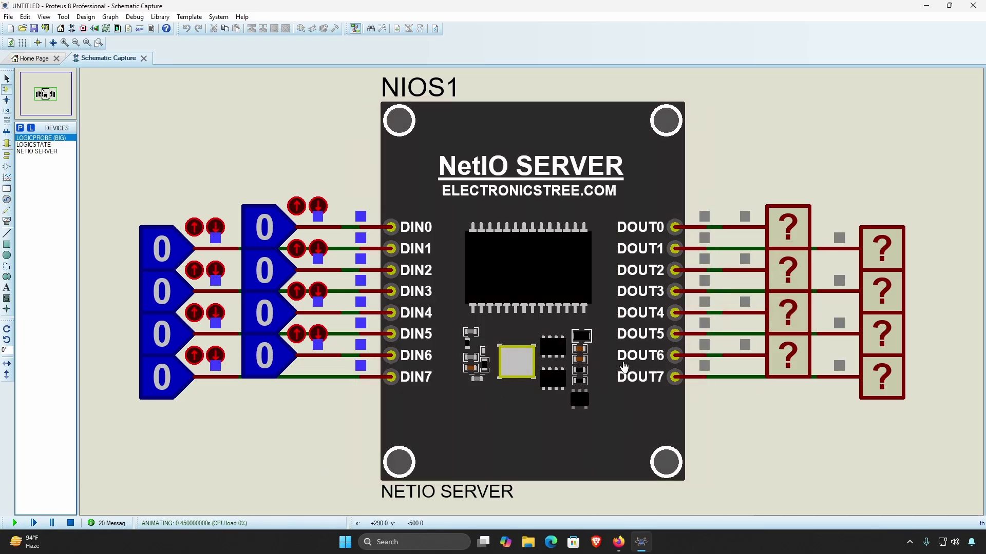
{"action": "left_click_drag", "start_coordinate": [827, 7], "coordinate": [0, 185]}
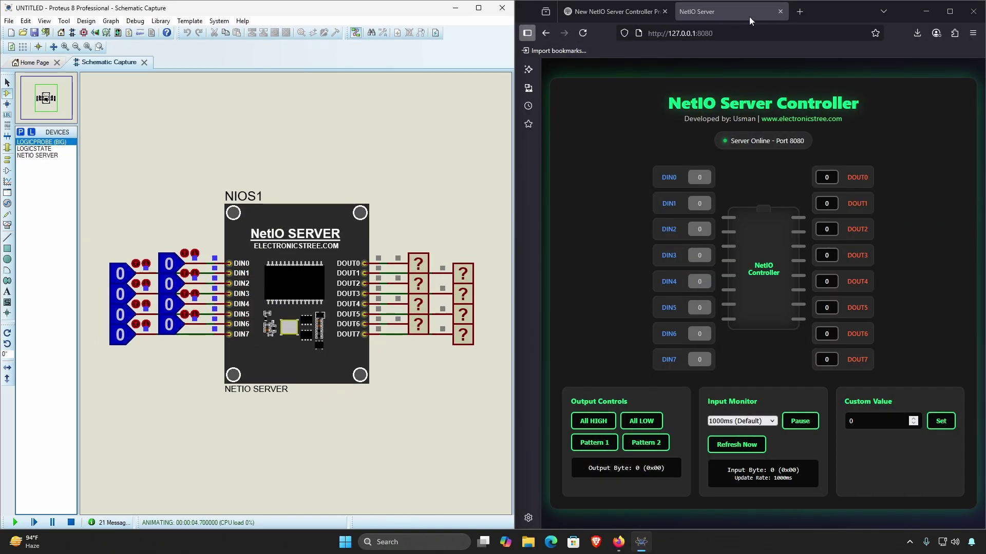
- Reload the dashboard, run Pattern 1, set all outputs high, then turn DOUT0, DOUT3, DOUT5, DOUT6 low
{"action": "left_click", "coordinate": [583, 33]}
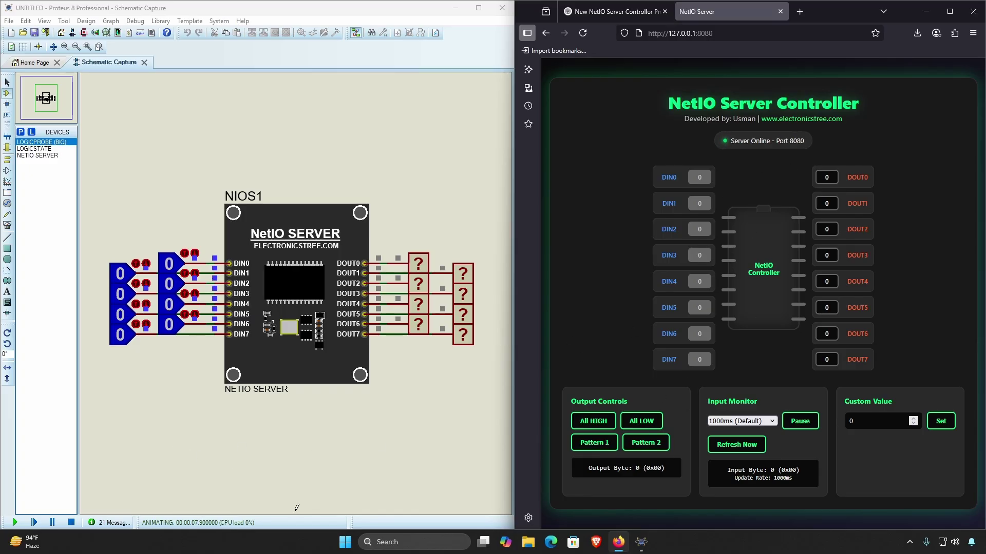
{"action": "left_click", "coordinate": [594, 443]}
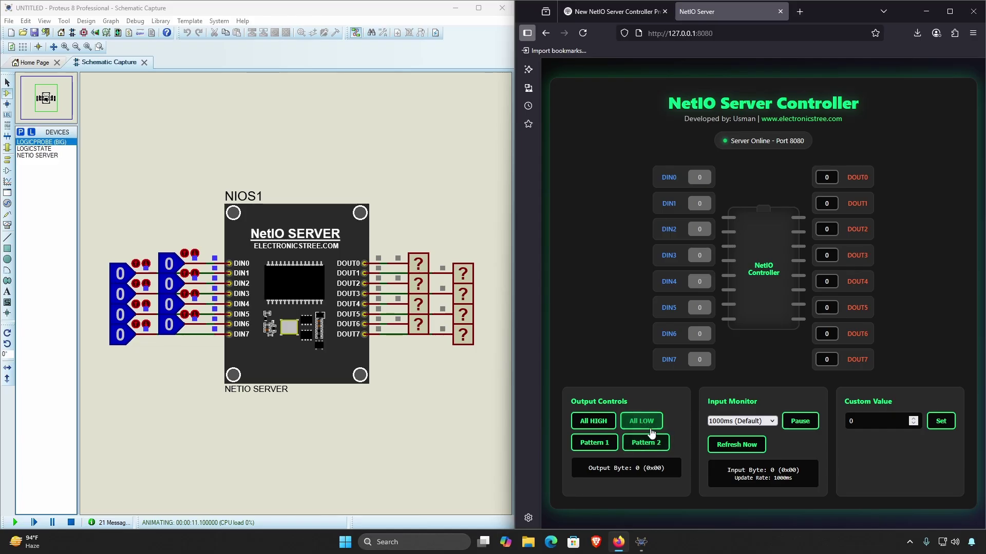
{"action": "left_click", "coordinate": [594, 421]}
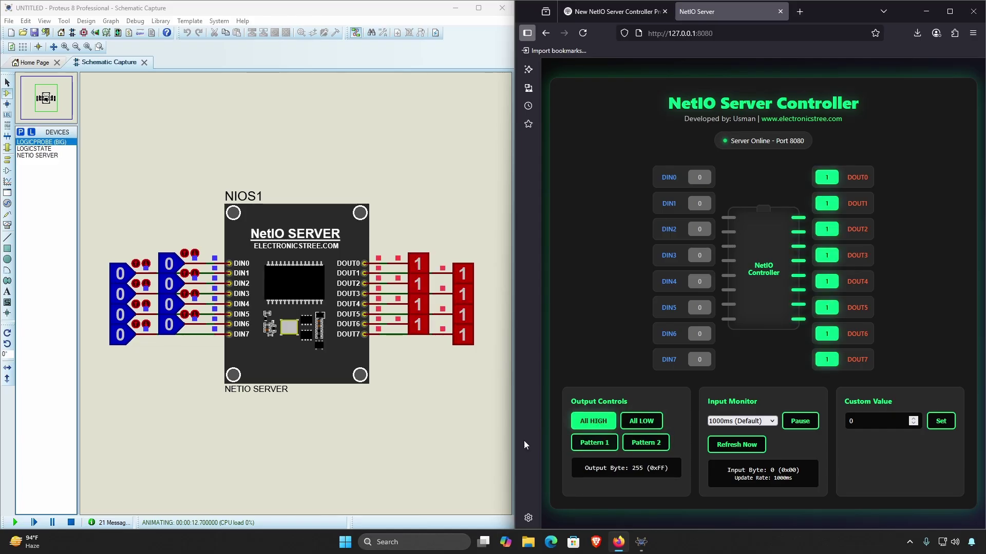
{"action": "left_click", "coordinate": [829, 179]}
{"action": "left_click", "coordinate": [828, 258]}
{"action": "left_click", "coordinate": [827, 309]}
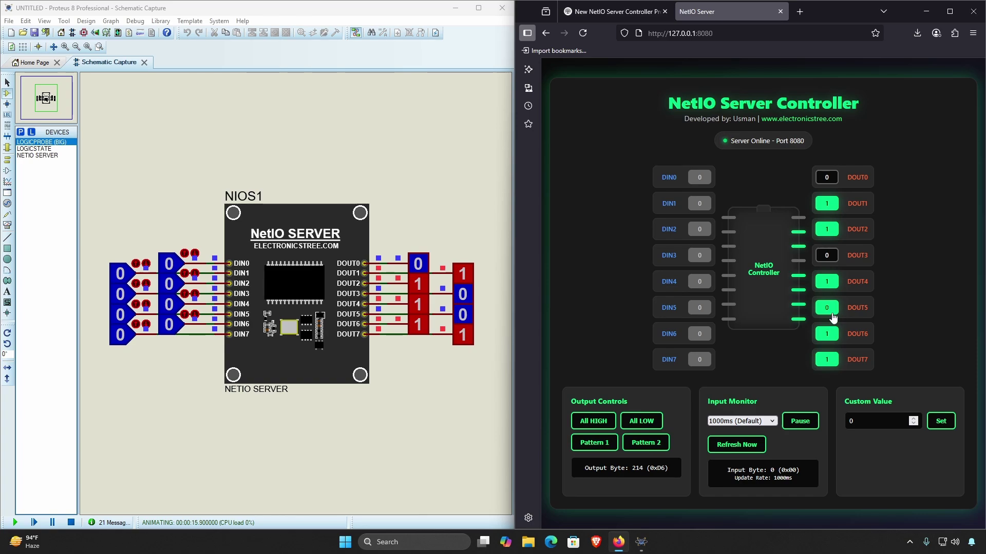
{"action": "left_click", "coordinate": [827, 334]}
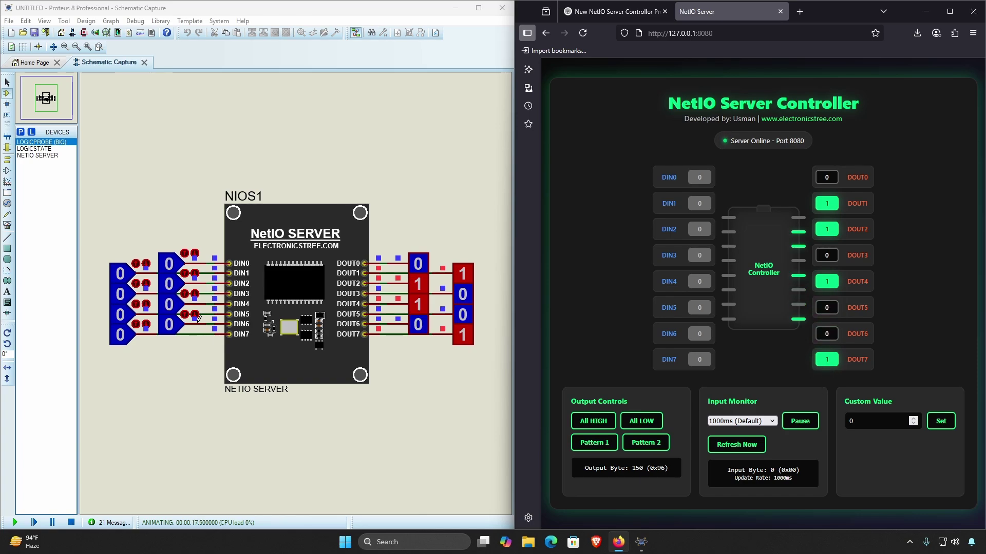
- Set DIN0, DIN1, DIN2, DIN3, DIN6 and DIN7 high and choose the 100ms (Fast) update rate
{"action": "left_click", "coordinate": [168, 287]}
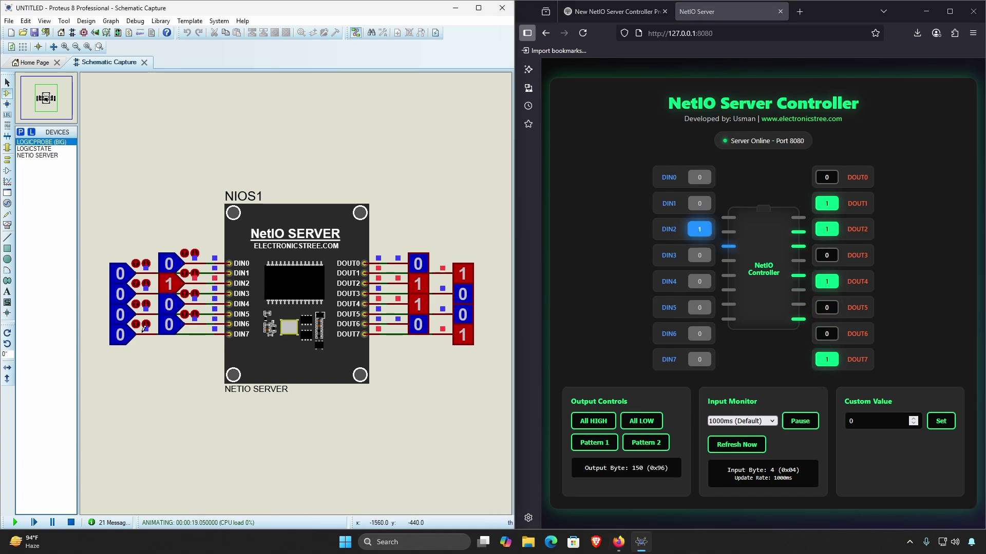
{"action": "left_click", "coordinate": [120, 300]}
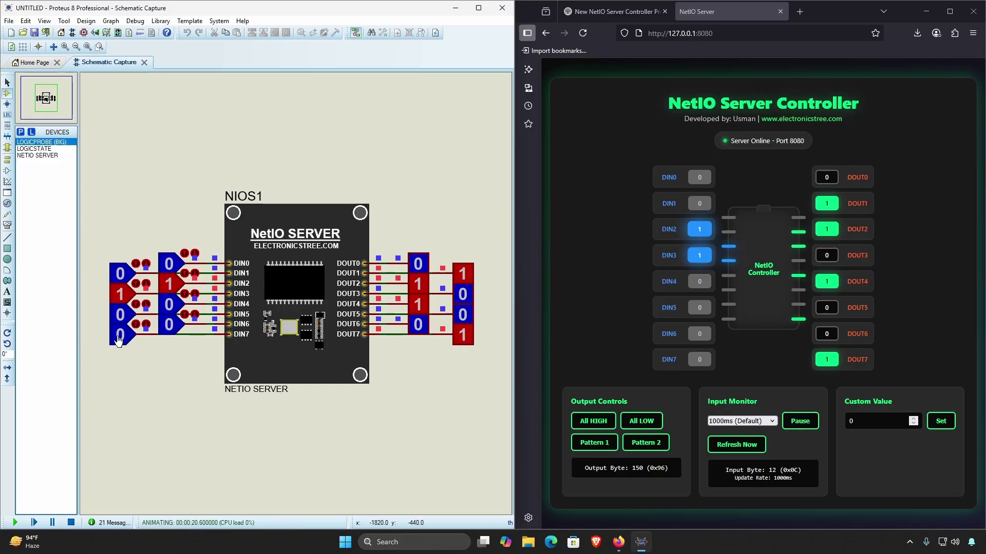
{"action": "left_click", "coordinate": [167, 333]}
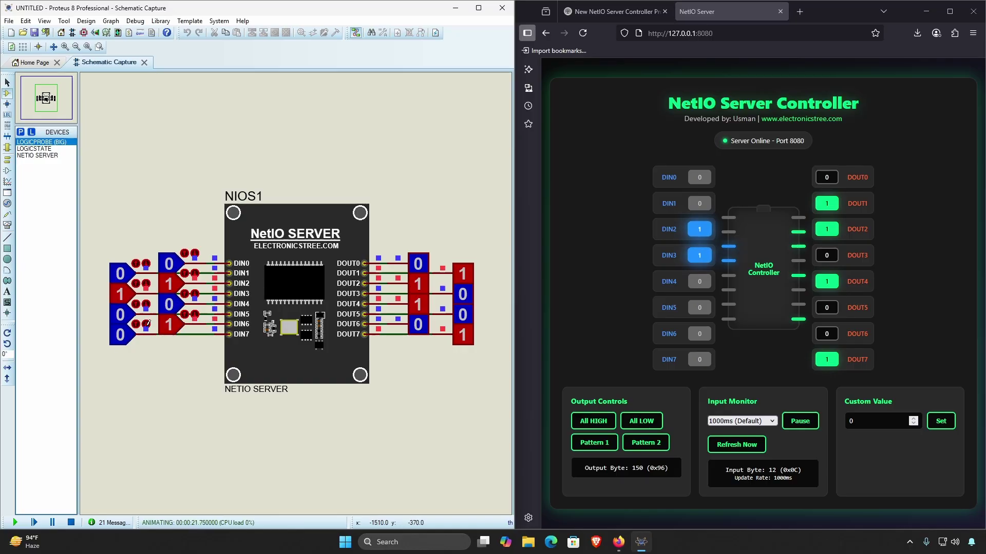
{"action": "left_click", "coordinate": [120, 273]}
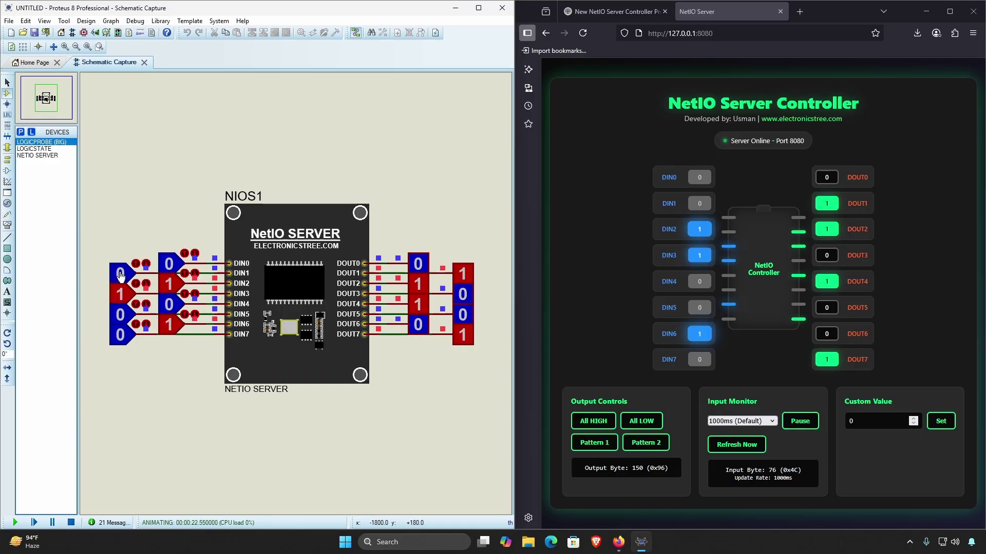
{"action": "left_click", "coordinate": [169, 264]}
{"action": "left_click", "coordinate": [123, 338]}
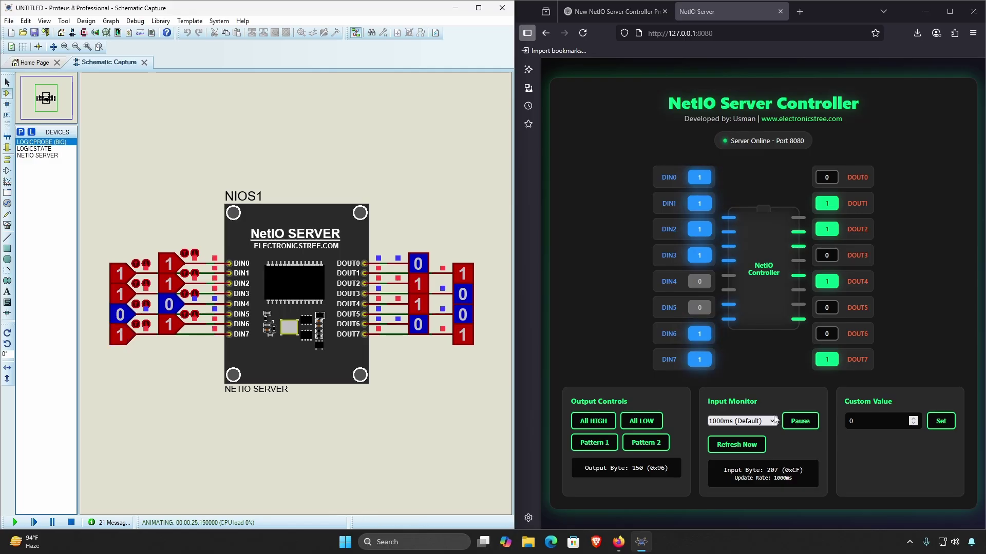
{"action": "left_click", "coordinate": [741, 421]}
{"action": "left_click", "coordinate": [737, 435]}
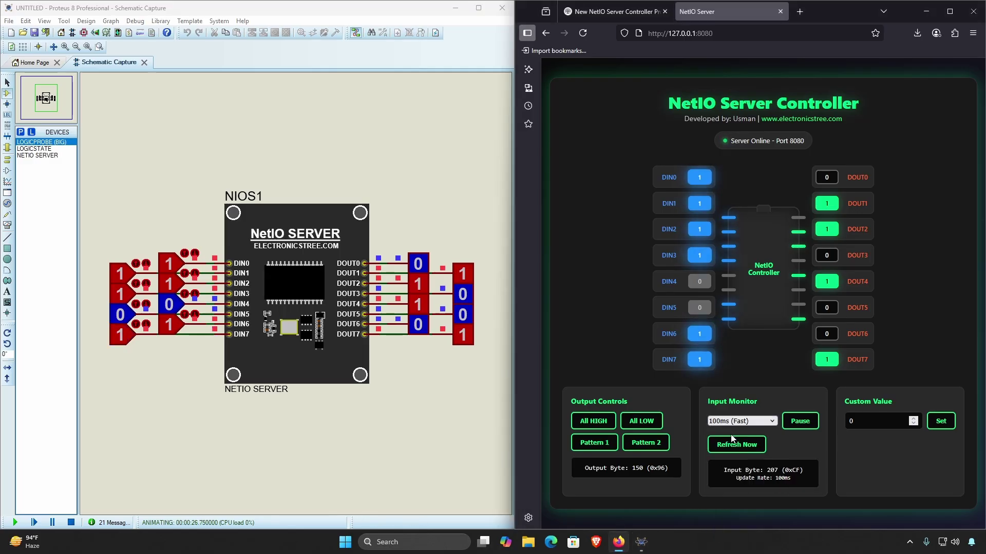
- Set DIN0, DIN1, DIN2, DIN3, DIN6, DIN7 low, then DIN2, DIN3, DIN4, DIN5 high
{"action": "left_click", "coordinate": [175, 285]}
{"action": "left_click", "coordinate": [170, 264]}
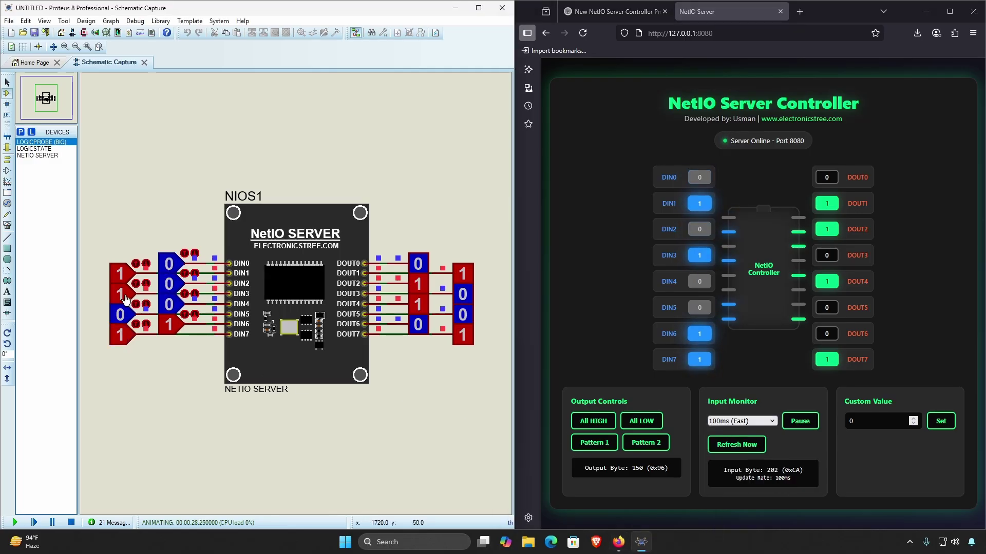
{"action": "left_click", "coordinate": [120, 294]}
{"action": "left_click", "coordinate": [120, 274]}
{"action": "left_click", "coordinate": [117, 336]}
{"action": "left_click", "coordinate": [170, 325]}
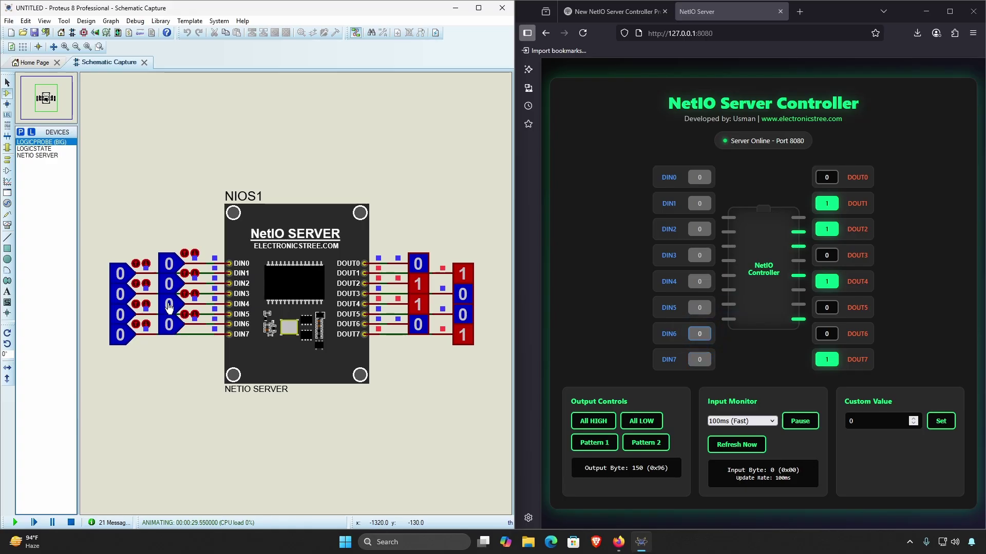
{"action": "left_click", "coordinate": [170, 304]}
{"action": "left_click", "coordinate": [169, 284]}
{"action": "left_click", "coordinate": [119, 298]}
{"action": "left_click", "coordinate": [119, 316]}
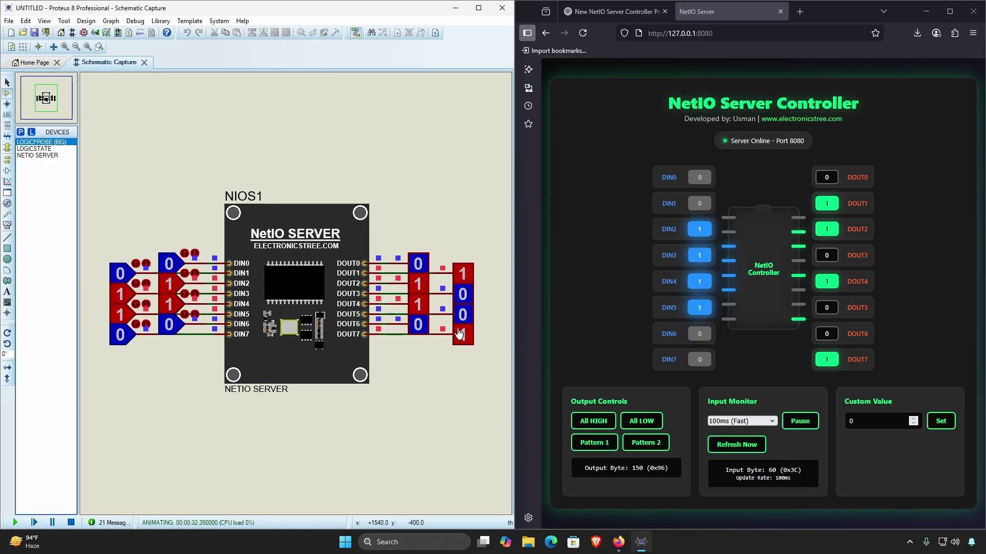
- Turn outputs DOUT0, DOUT3, DOUT5 and DOUT6 back high
{"action": "left_click", "coordinate": [826, 255]}
{"action": "left_click", "coordinate": [827, 177]}
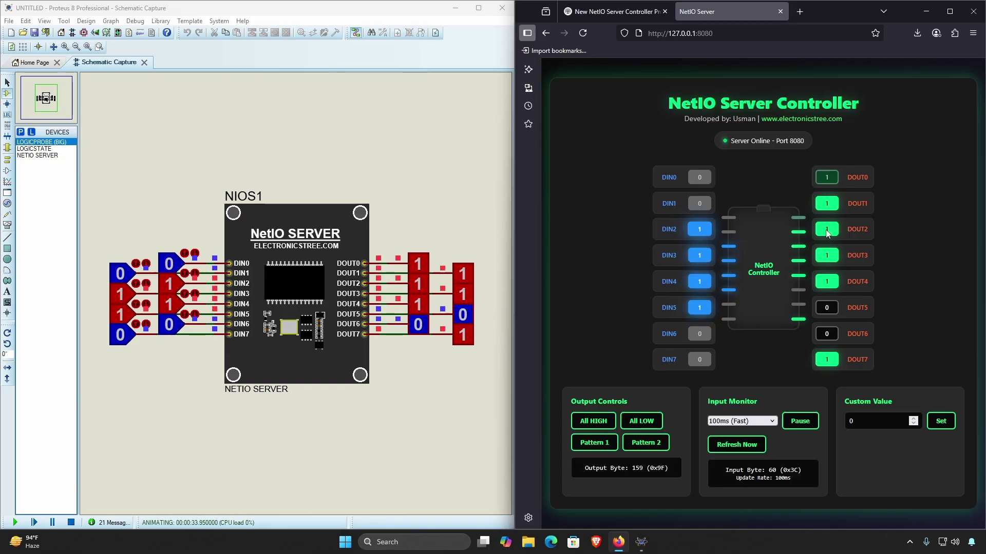
{"action": "left_click", "coordinate": [826, 308]}
{"action": "left_click", "coordinate": [825, 334]}
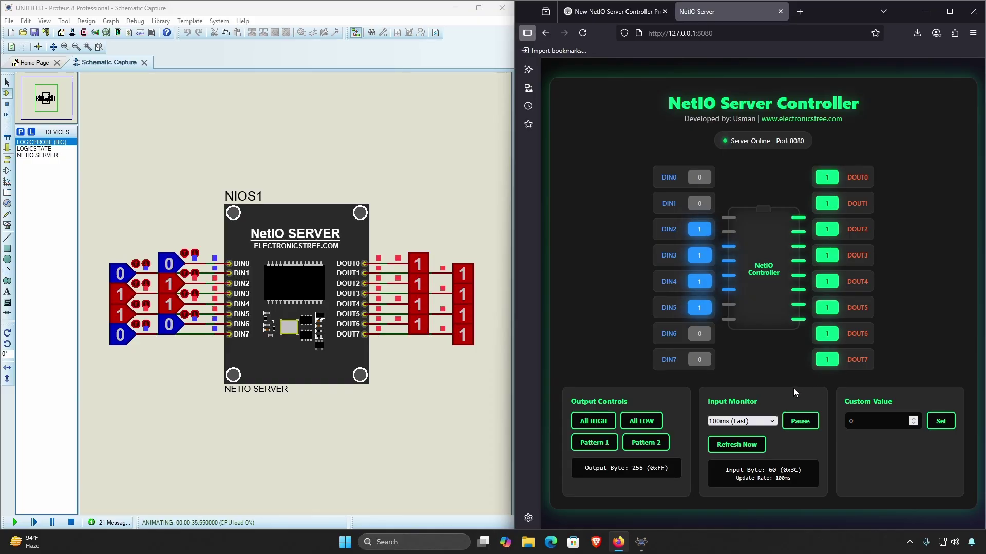
- Apply All LOW, Pattern 2, Pattern 1, then All HIGH to the outputs
{"action": "left_click", "coordinate": [641, 421]}
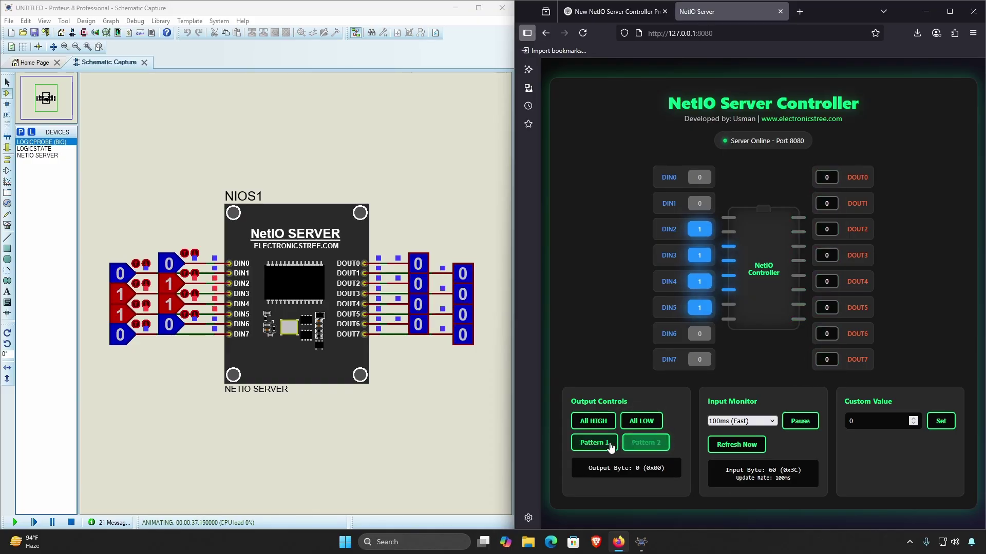
{"action": "left_click", "coordinate": [642, 445]}
{"action": "left_click", "coordinate": [595, 443]}
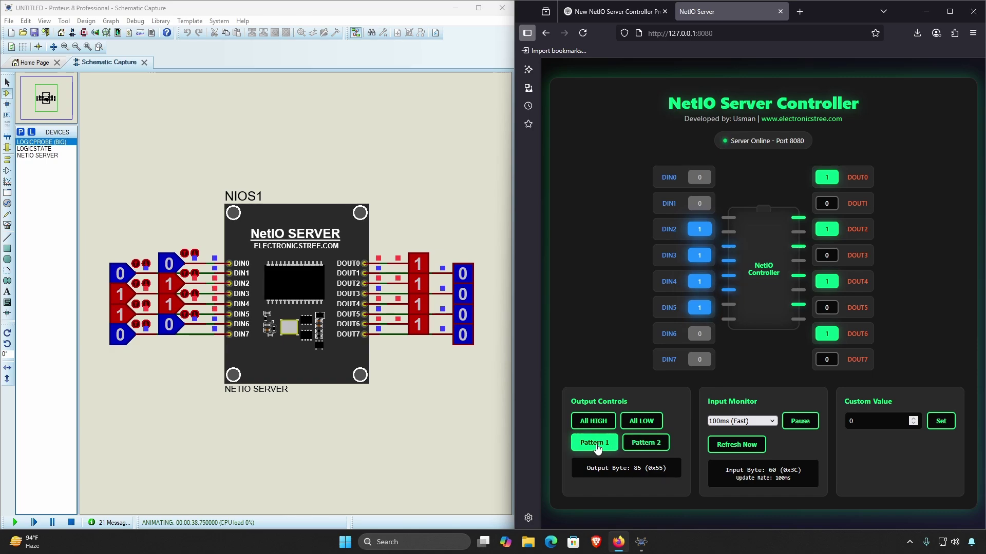
{"action": "left_click", "coordinate": [593, 421]}
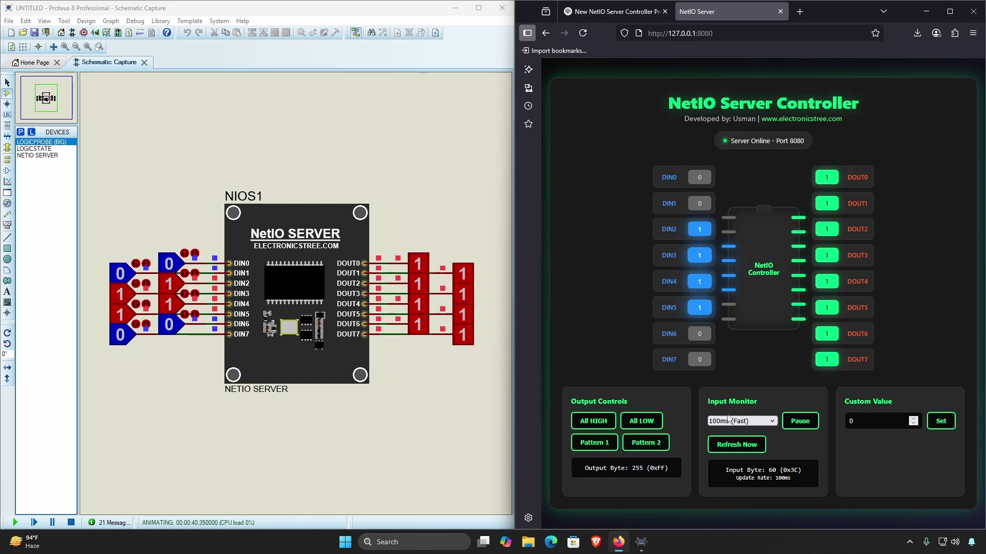
- Turn DOUT7, DOUT6, DOUT5 and DOUT2 low, leaving output byte 27 (0x1B)
{"action": "left_click", "coordinate": [827, 359]}
{"action": "left_click", "coordinate": [826, 333]}
{"action": "left_click", "coordinate": [826, 308]}
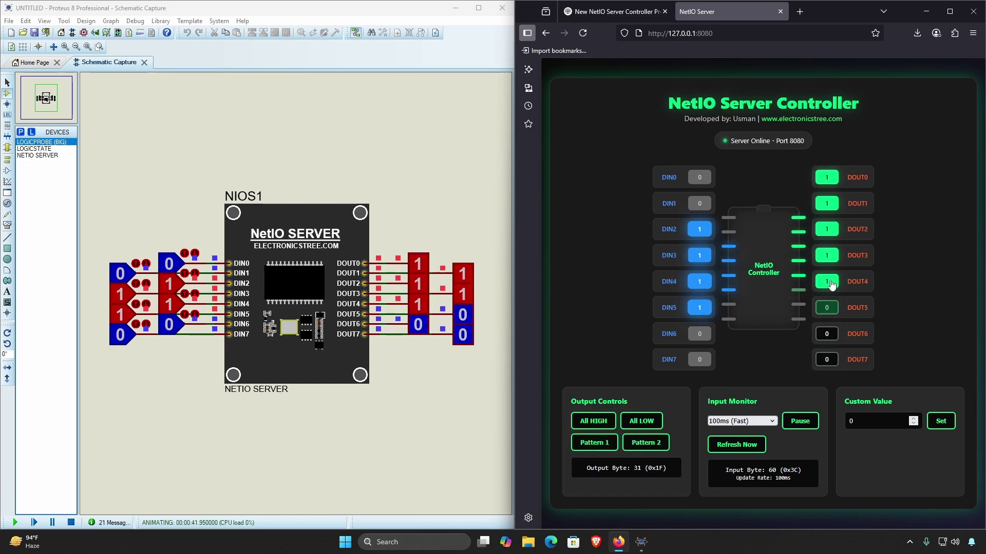
{"action": "left_click", "coordinate": [829, 234]}
- Send custom output values 255, 170, 85 and 50 in turn
{"action": "double_click", "coordinate": [883, 421]}
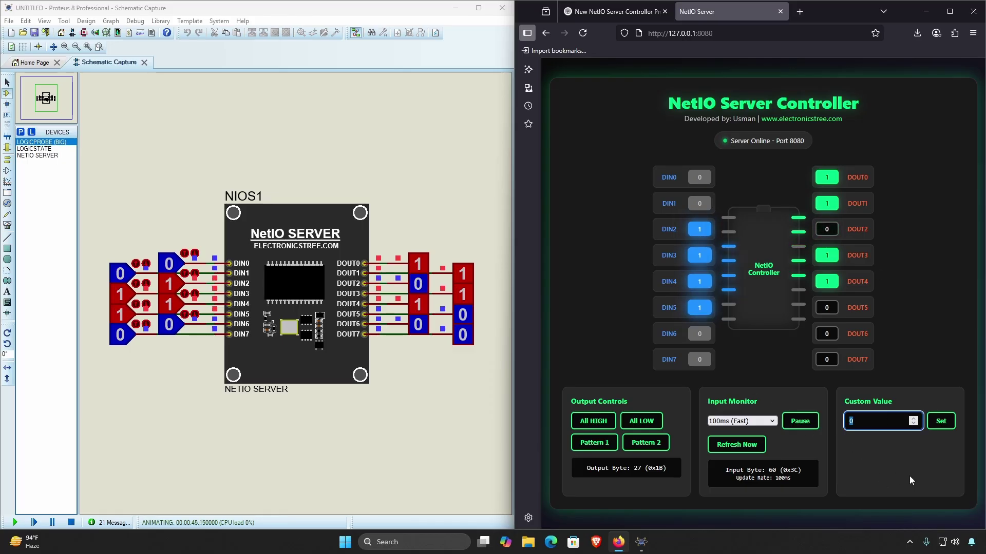
{"action": "type", "text": "255"}
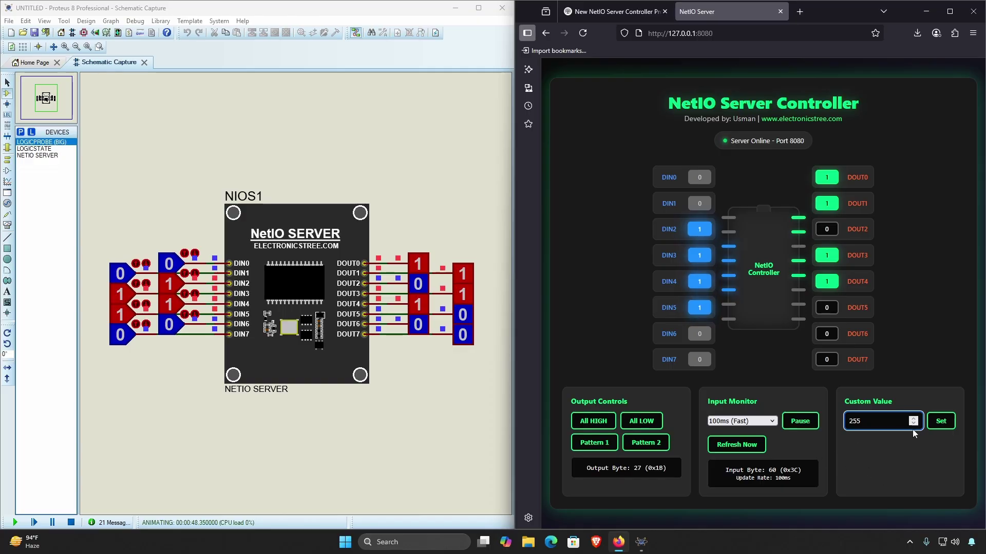
{"action": "left_click", "coordinate": [941, 421]}
{"action": "left_click_drag", "start_coordinate": [879, 421], "coordinate": [834, 422]}
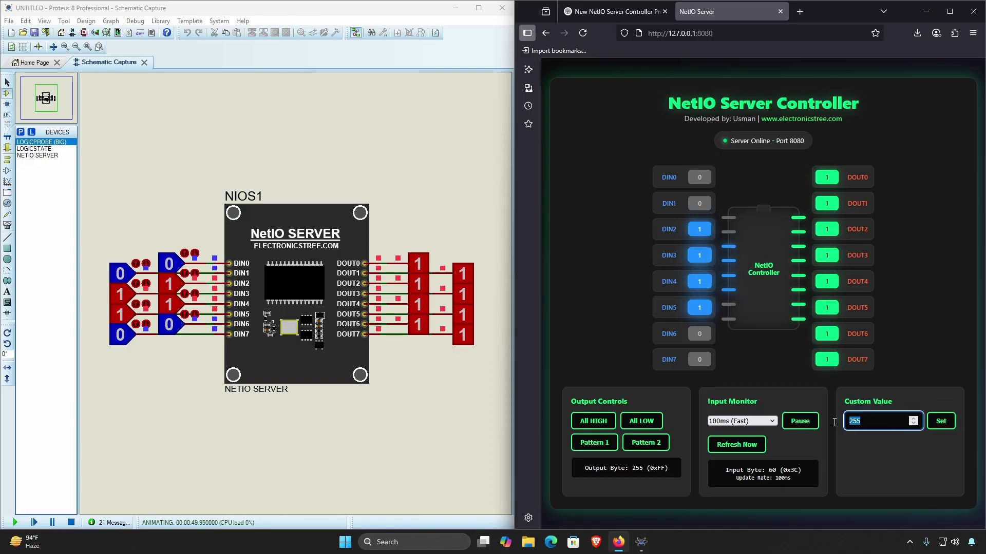
{"action": "type", "text": "170"}
{"action": "left_click", "coordinate": [940, 421]}
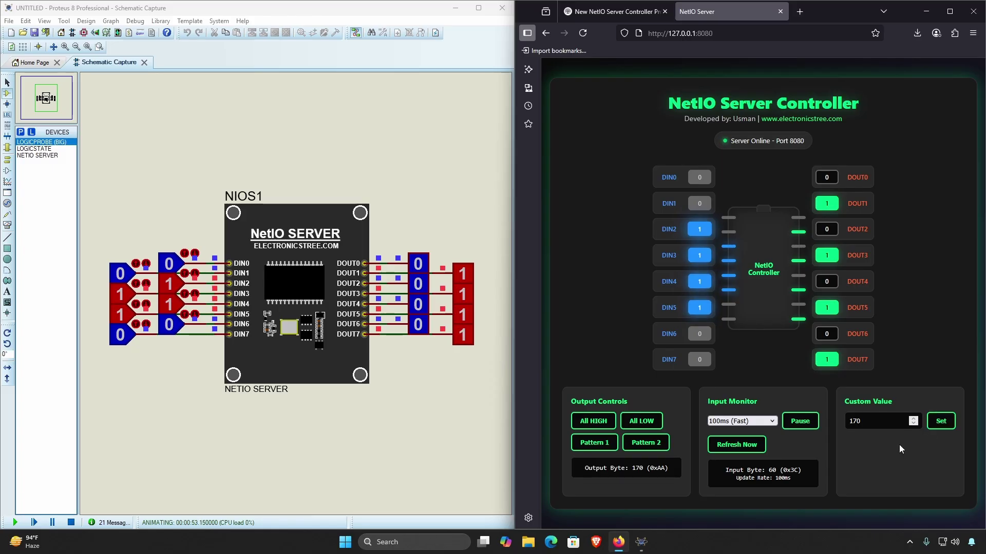
{"action": "left_click_drag", "start_coordinate": [876, 421], "coordinate": [840, 425]}
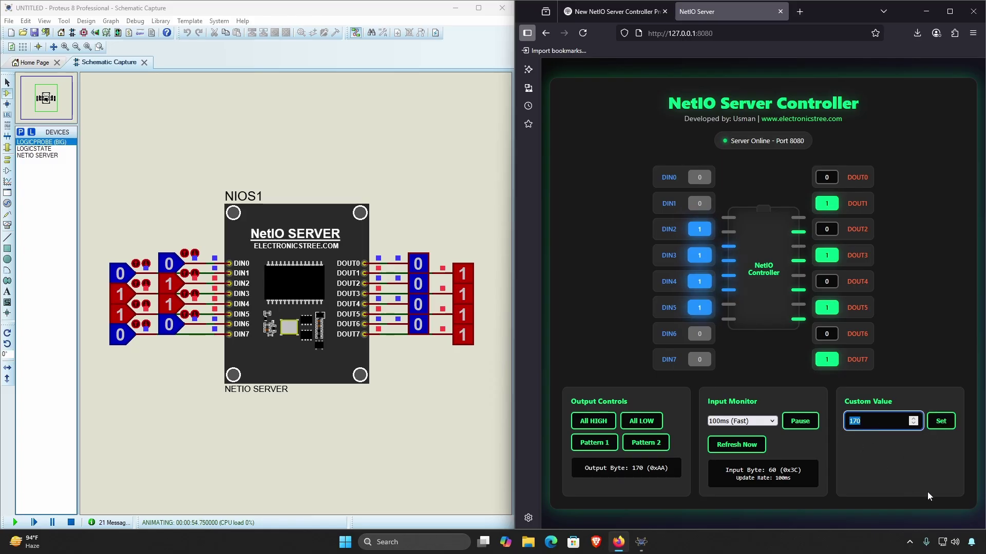
{"action": "type", "text": "85"}
{"action": "left_click", "coordinate": [939, 422]}
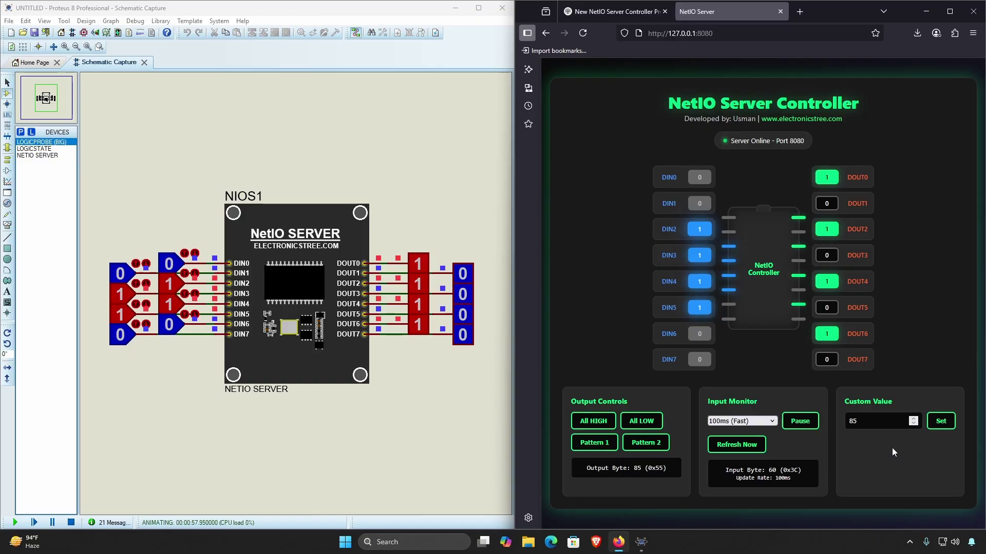
{"action": "key", "text": "shift+Tab"}
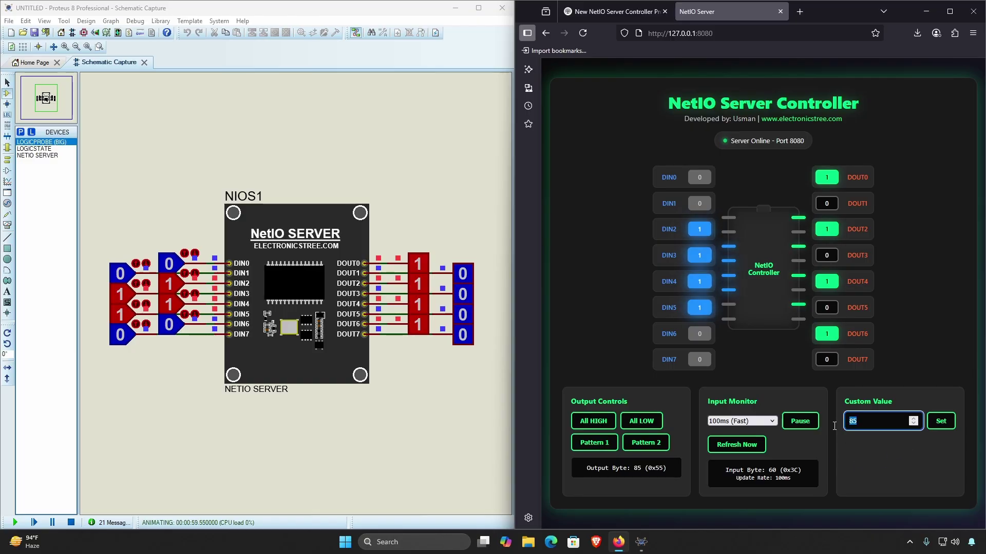
{"action": "type", "text": "50"}
{"action": "left_click", "coordinate": [941, 421]}
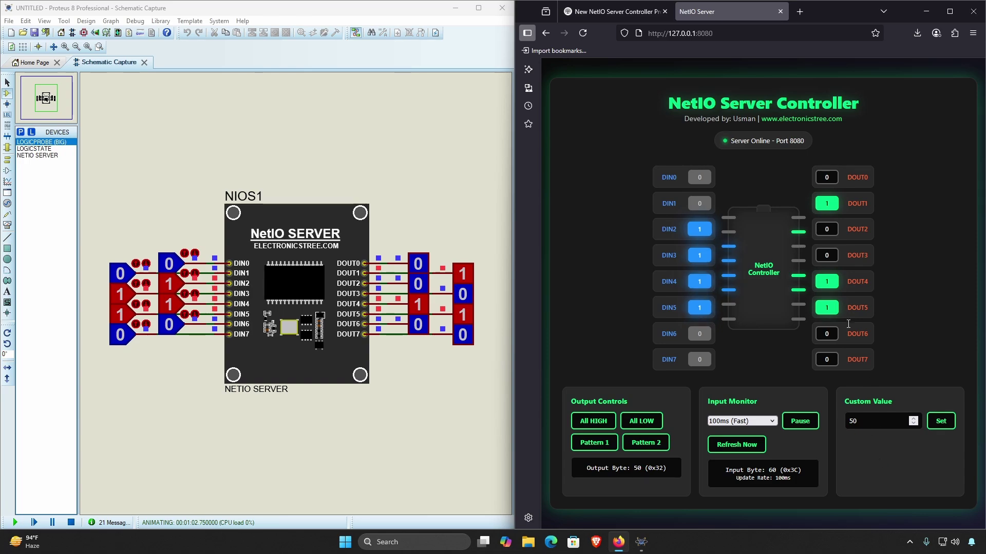
- Turn DOUT4 and DOUT5 low and DOUT6, DOUT7, DOUT2 high for output byte 198 (0xC6)
{"action": "left_click", "coordinate": [827, 281]}
{"action": "left_click", "coordinate": [827, 308]}
{"action": "left_click", "coordinate": [827, 333]}
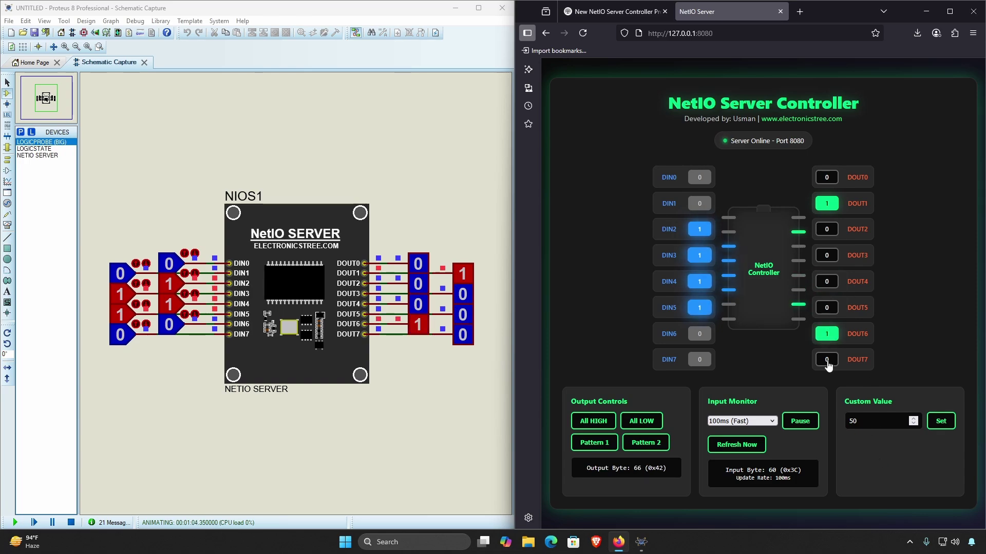
{"action": "left_click", "coordinate": [826, 360]}
{"action": "left_click", "coordinate": [826, 229]}
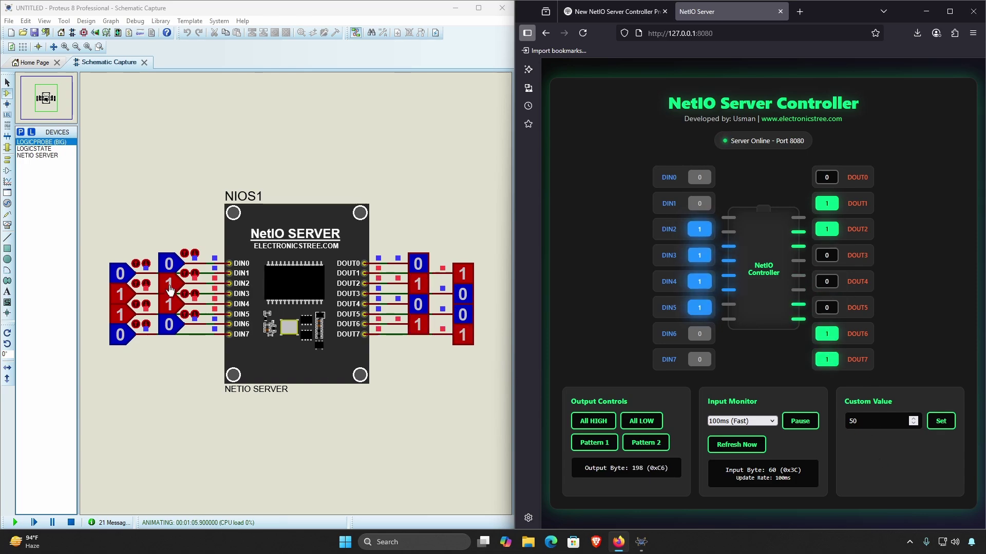
- Flip the DIN4, DIN6 and DIN0 logic-state inputs in Proteus
{"action": "left_click", "coordinate": [169, 304]}
{"action": "left_click", "coordinate": [169, 324]}
{"action": "left_click", "coordinate": [169, 263]}
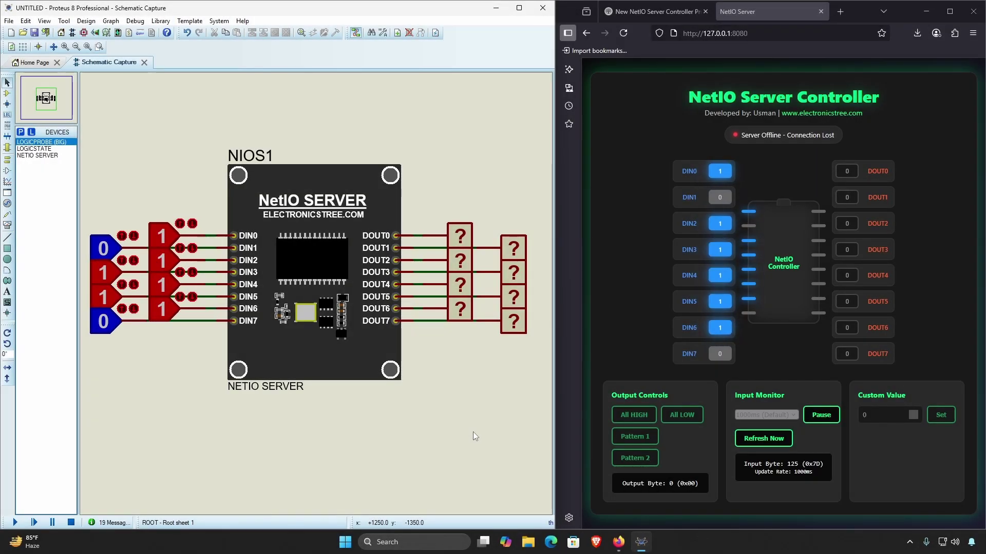
- Search Windows for 'fire' and launch Windows Defender Firewall with Advanced Security
{"action": "left_click", "coordinate": [418, 539]}
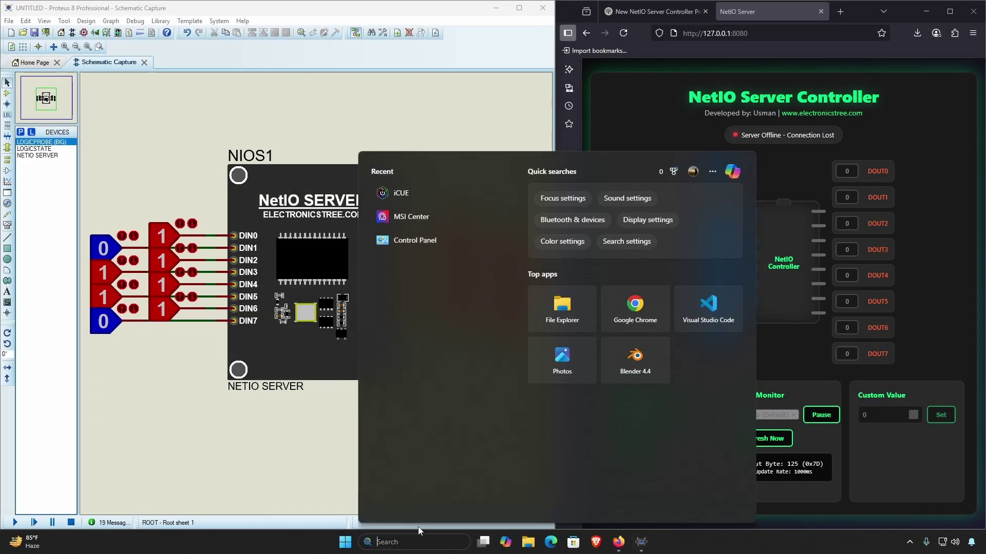
{"action": "type", "text": "fire"}
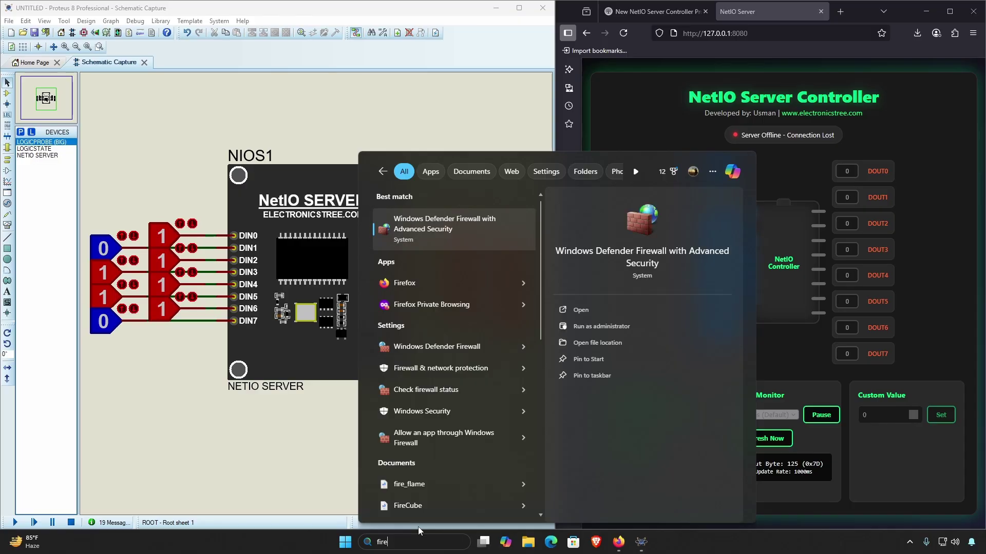
{"action": "left_click", "coordinate": [428, 229]}
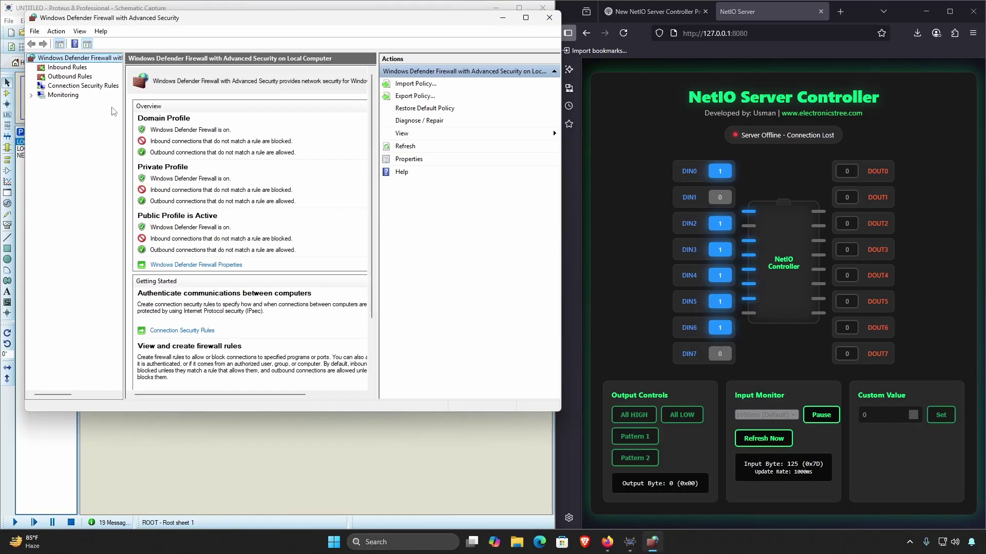
- Create a port-type inbound rule for the server's local port, named 'NetIO SERVER', for all profiles
{"action": "left_click", "coordinate": [74, 67]}
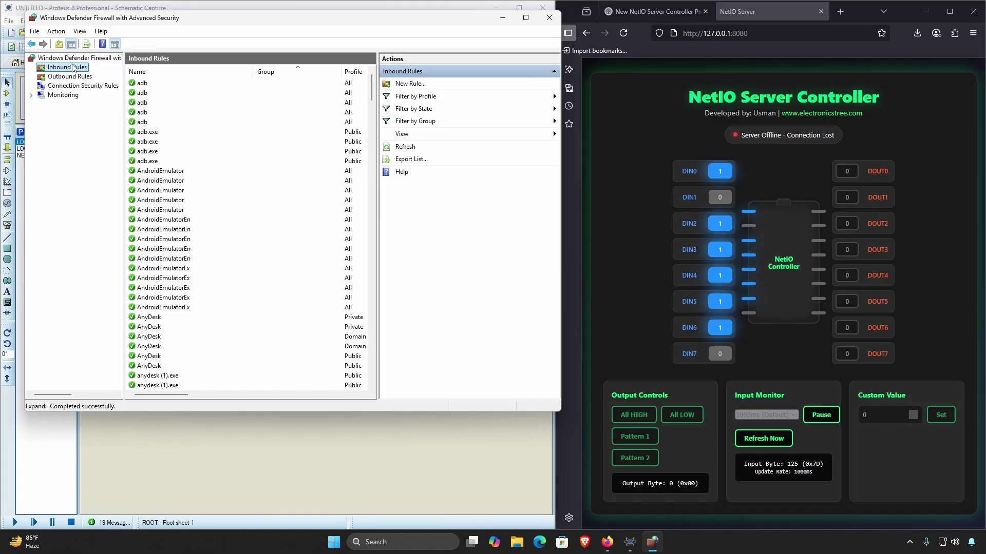
{"action": "left_click", "coordinate": [411, 84]}
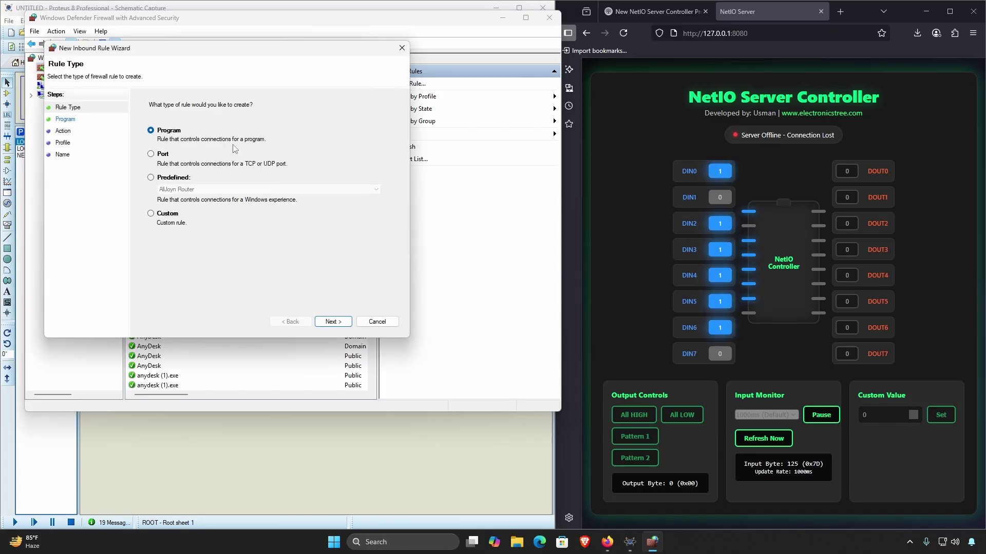
{"action": "left_click", "coordinate": [163, 158]}
{"action": "left_click", "coordinate": [329, 323]}
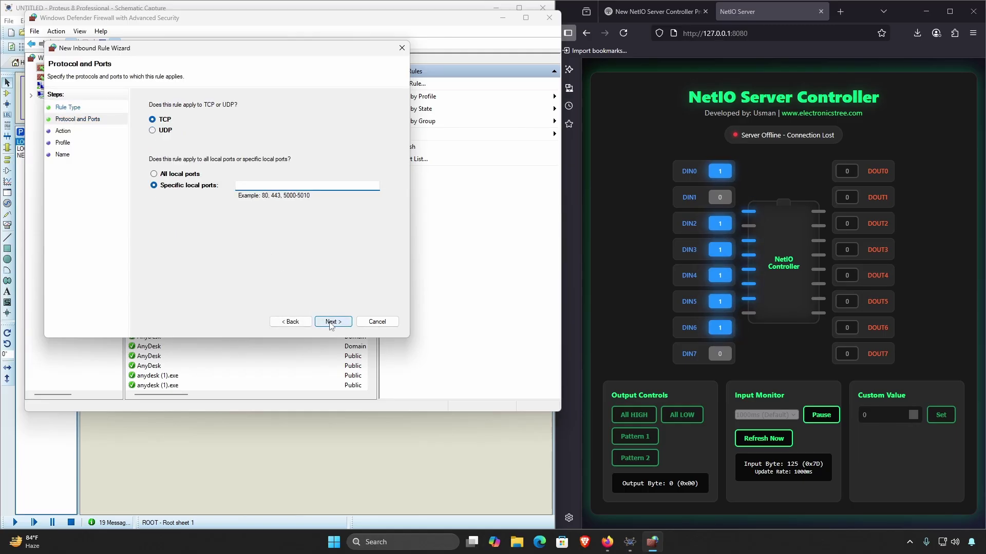
{"action": "left_click", "coordinate": [258, 186]}
{"action": "type", "text": "8080"}
{"action": "left_click", "coordinate": [334, 322]}
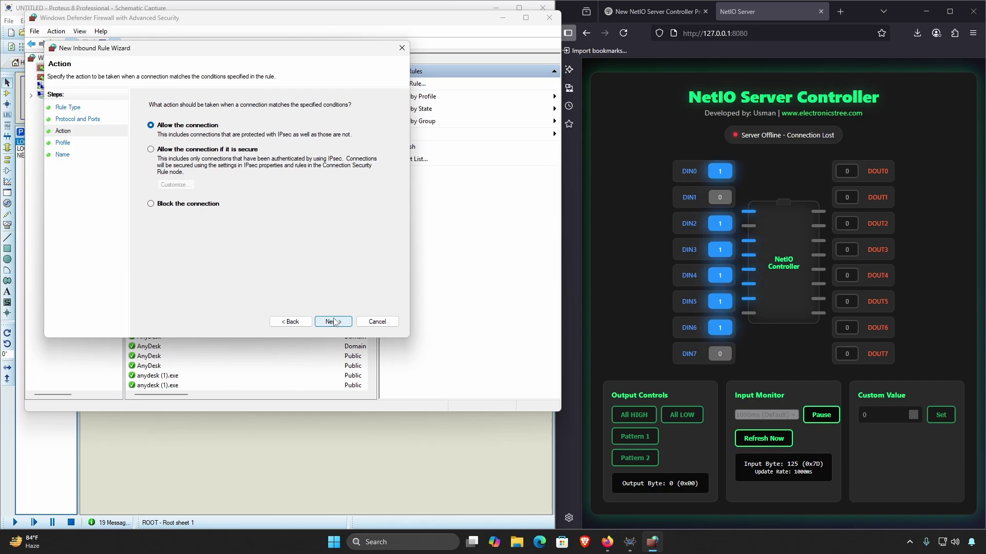
{"action": "left_click", "coordinate": [333, 321]}
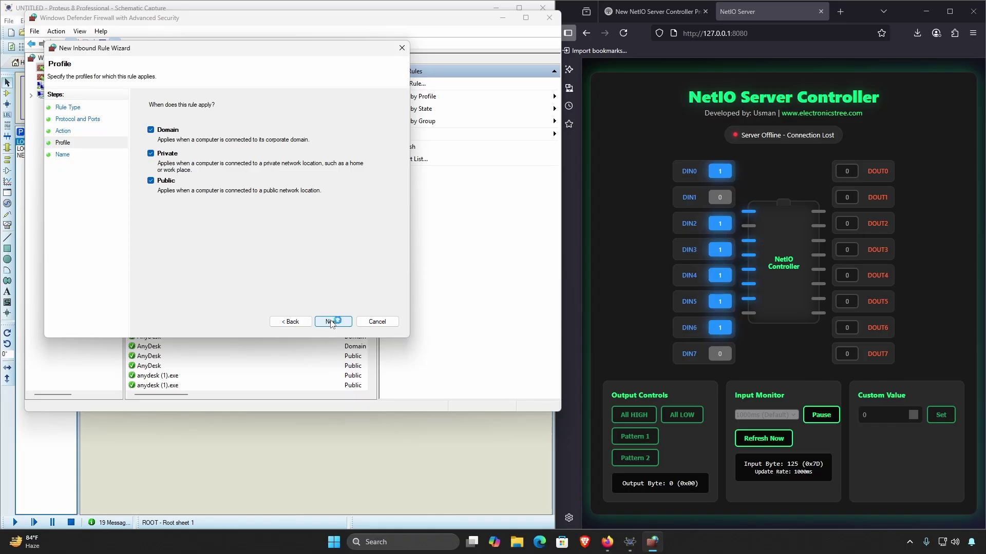
{"action": "left_click", "coordinate": [332, 322]}
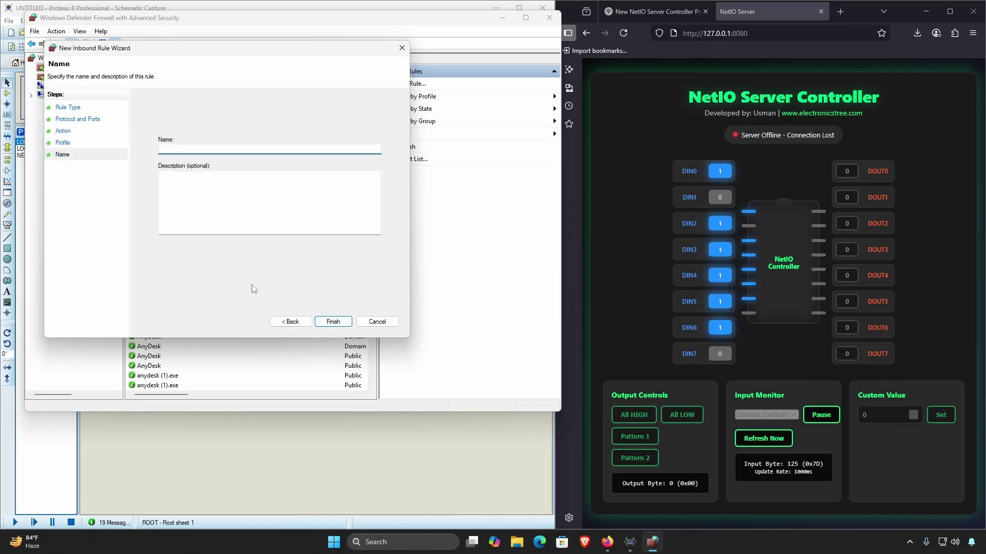
{"action": "type", "text": "Net"}
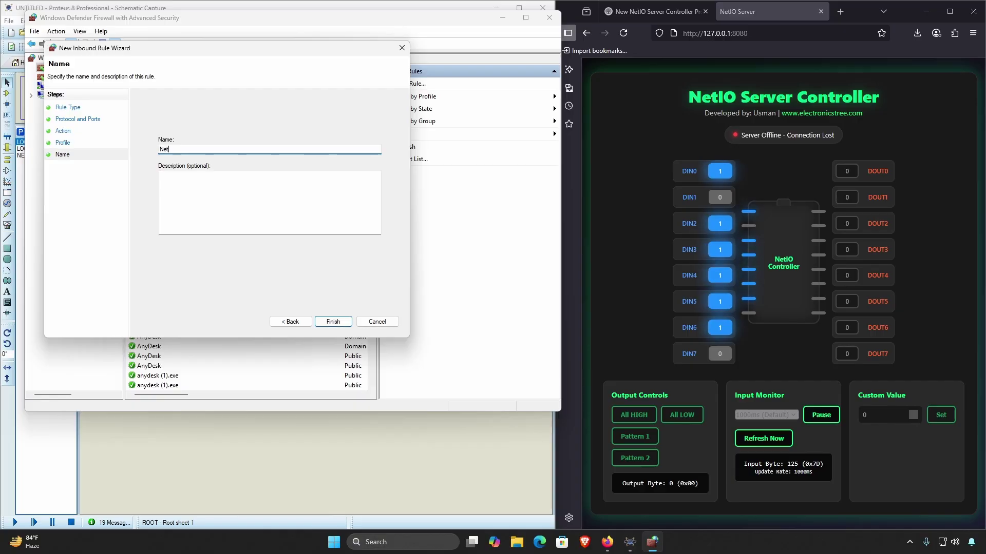
{"action": "type", "text": "IO "}
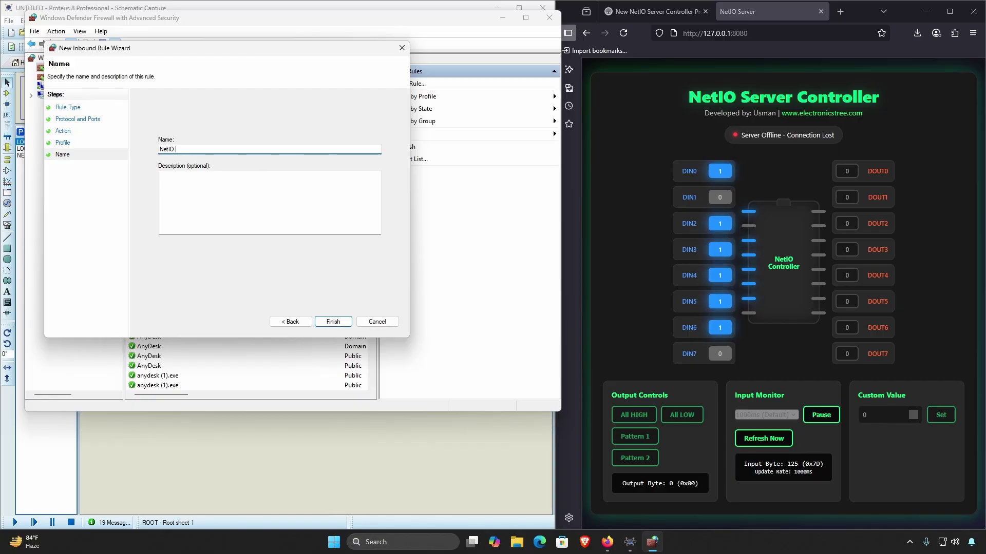
{"action": "type", "text": "SERVER"}
{"action": "left_click", "coordinate": [334, 321]}
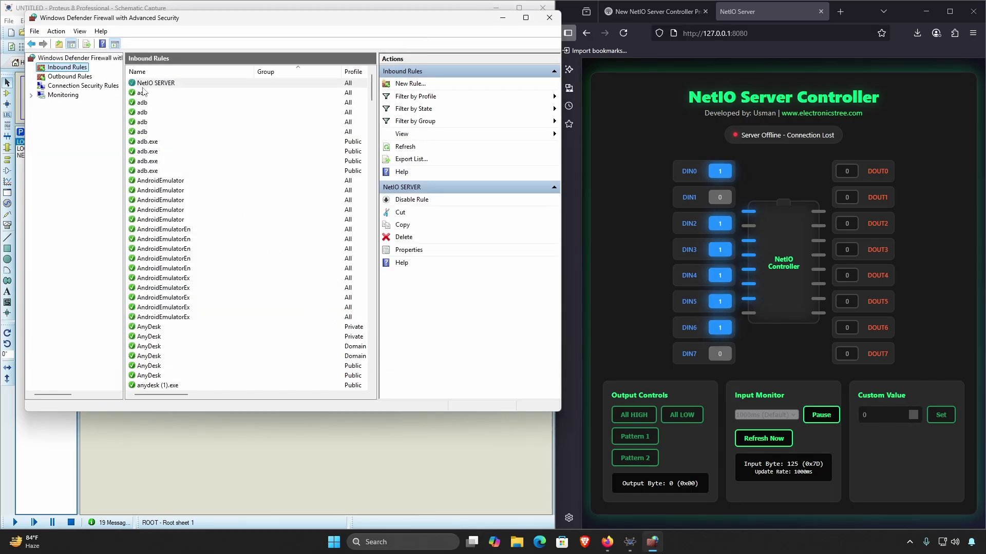
- Close the firewall console and launch Command Prompt via search for 'cmd'
{"action": "left_click", "coordinate": [549, 17]}
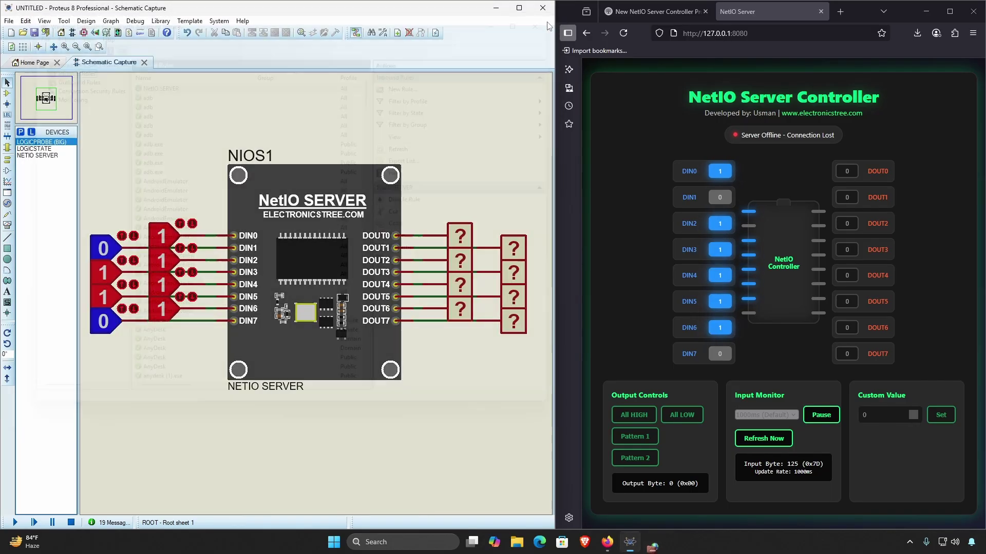
{"action": "key", "text": "super+s"}
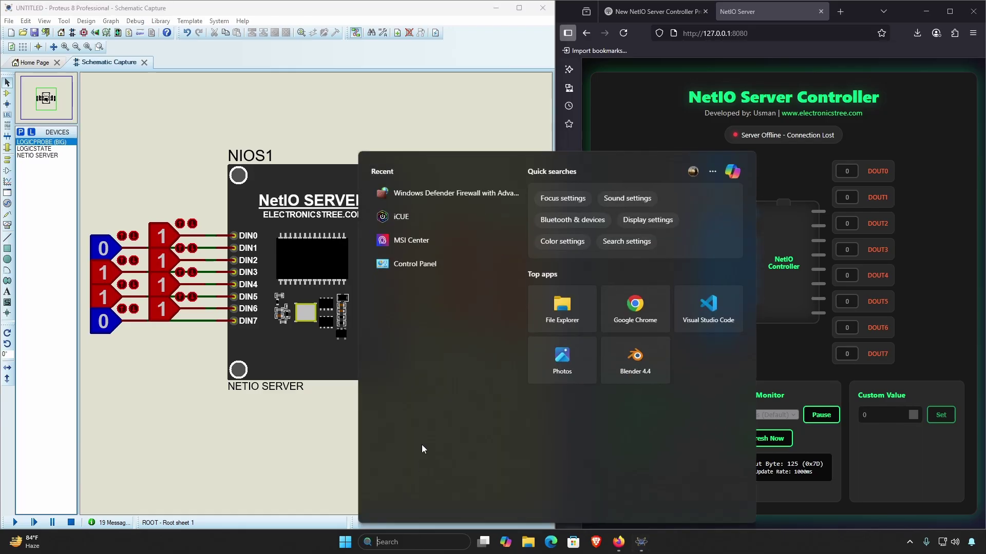
{"action": "type", "text": "cmd"}
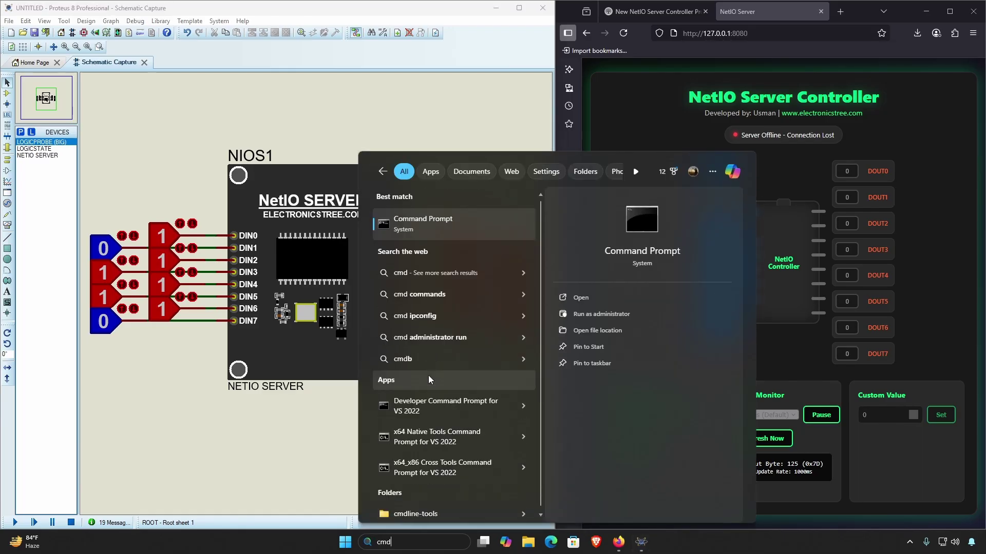
{"action": "key", "text": "Return"}
- Run ipconfig, copy the IPv4 address 192.168.6.18, and close Command Prompt
{"action": "type", "text": "config"}
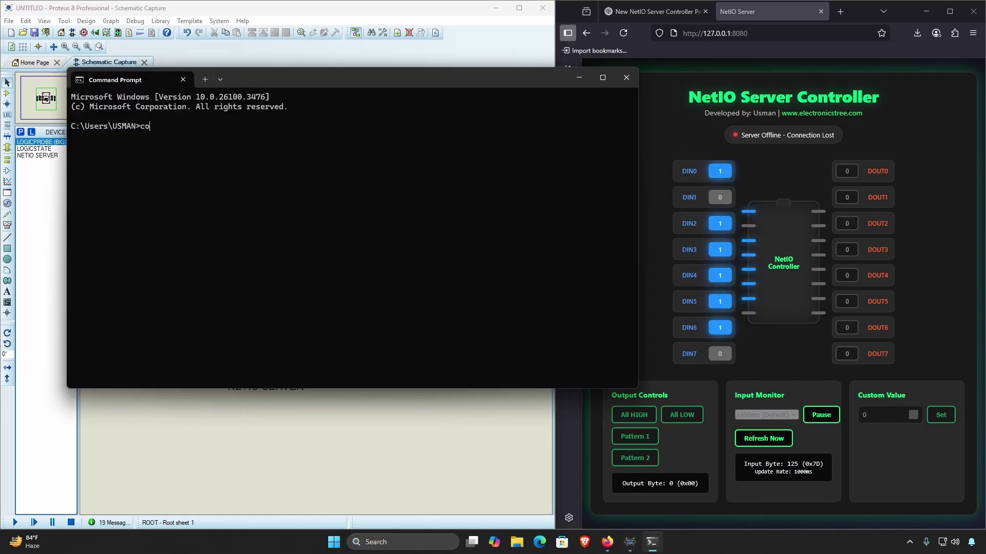
{"action": "key", "text": "BackSpace"}
{"action": "key", "text": "BackSpace"}
{"action": "key", "text": "BackSpace"}
{"action": "key", "text": "BackSpace"}
{"action": "key", "text": "BackSpace"}
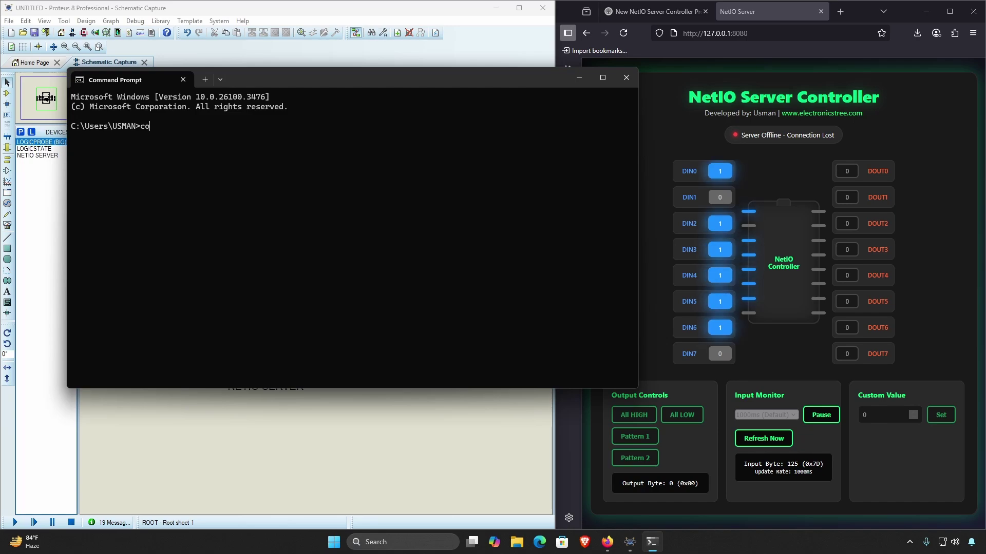
{"action": "type", "text": "o"}
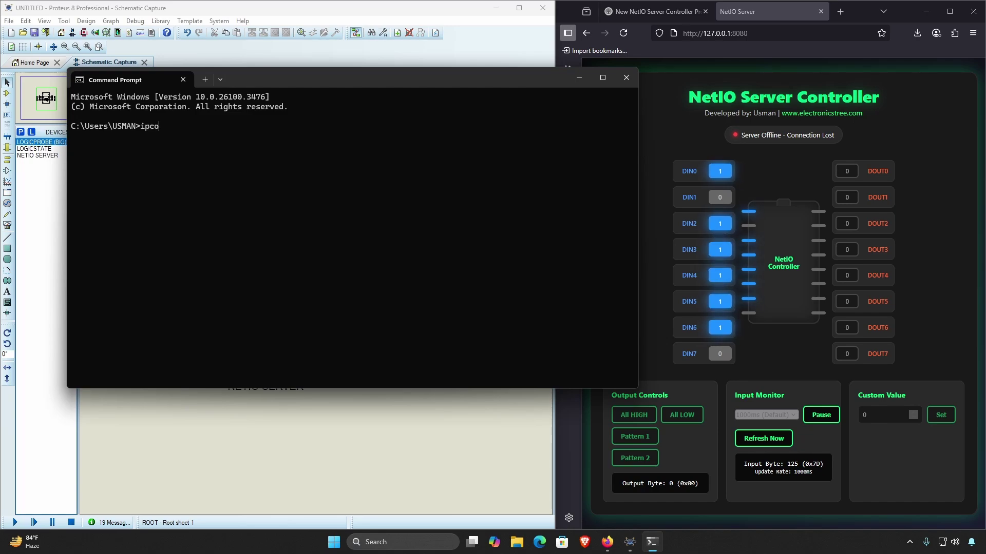
{"action": "type", "text": "nfig"}
{"action": "key", "text": "Return"}
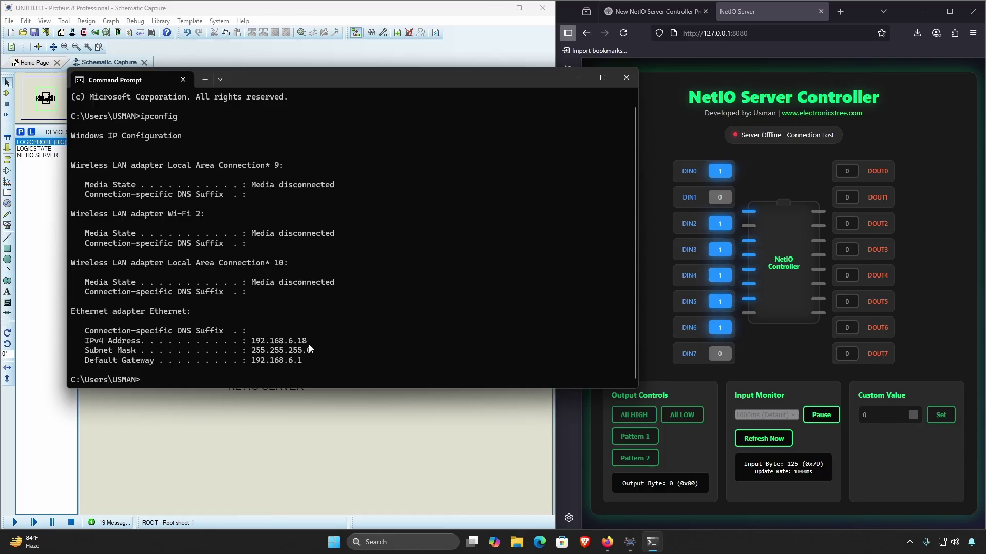
{"action": "left_click_drag", "start_coordinate": [306, 342], "coordinate": [252, 341]}
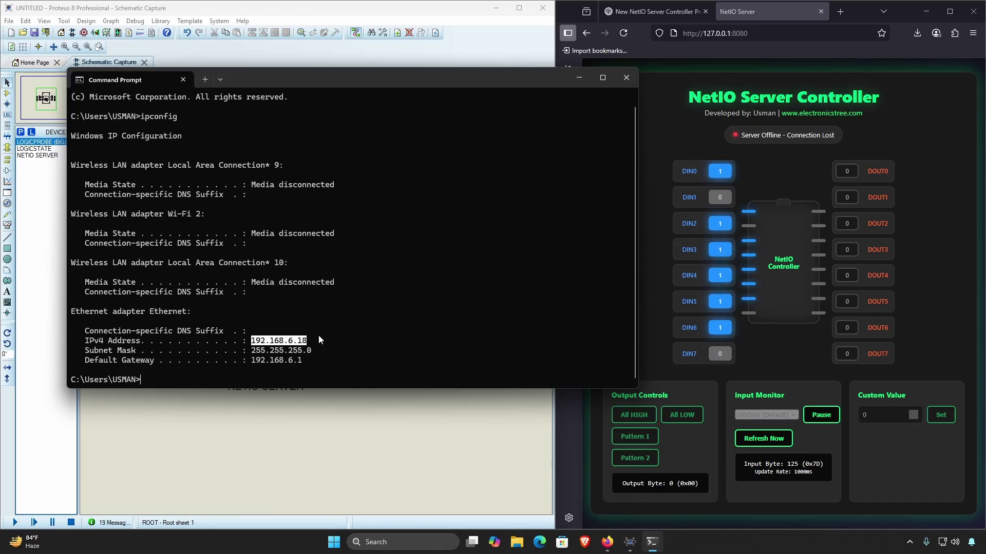
{"action": "key", "text": "ctrl+c"}
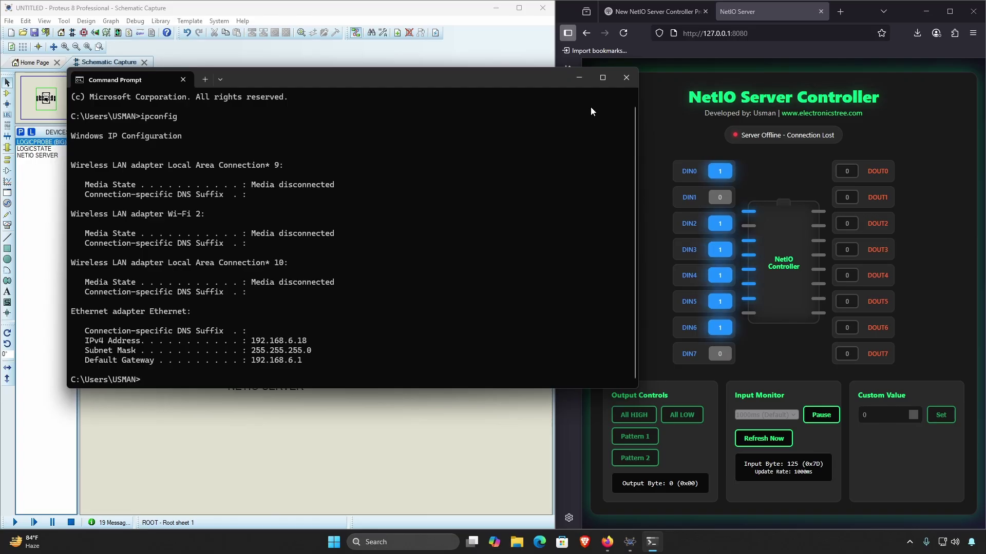
{"action": "left_click", "coordinate": [617, 81]}
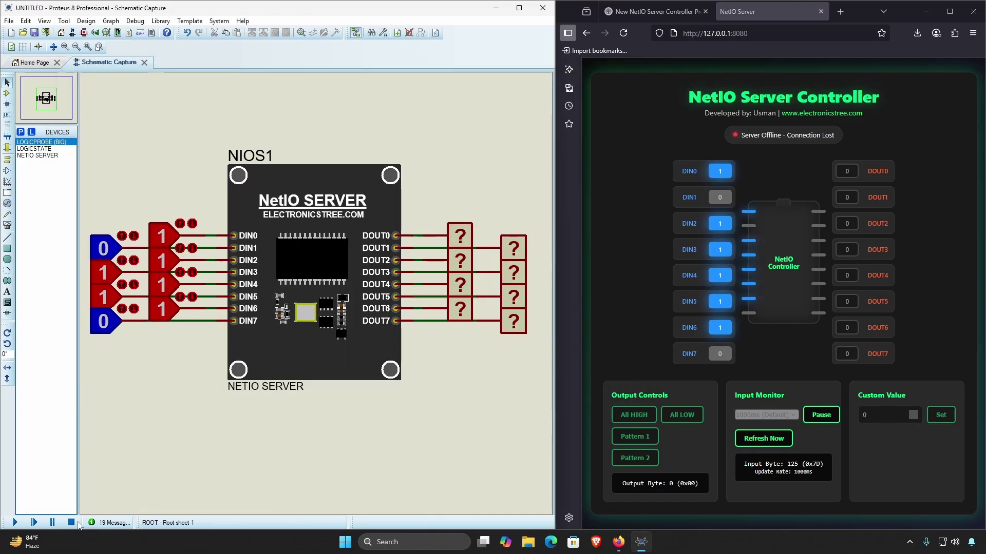
- Rerun the Proteus simulation and set DOUT4, DOUT3 and DOUT2 high on the dashboard for byte 28
{"action": "left_click", "coordinate": [22, 524]}
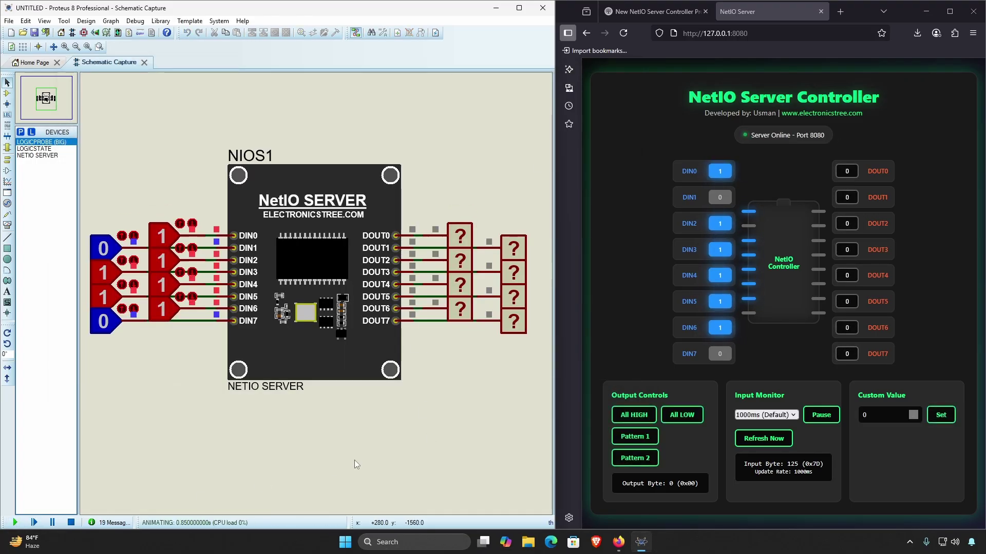
{"action": "left_click", "coordinate": [889, 292]}
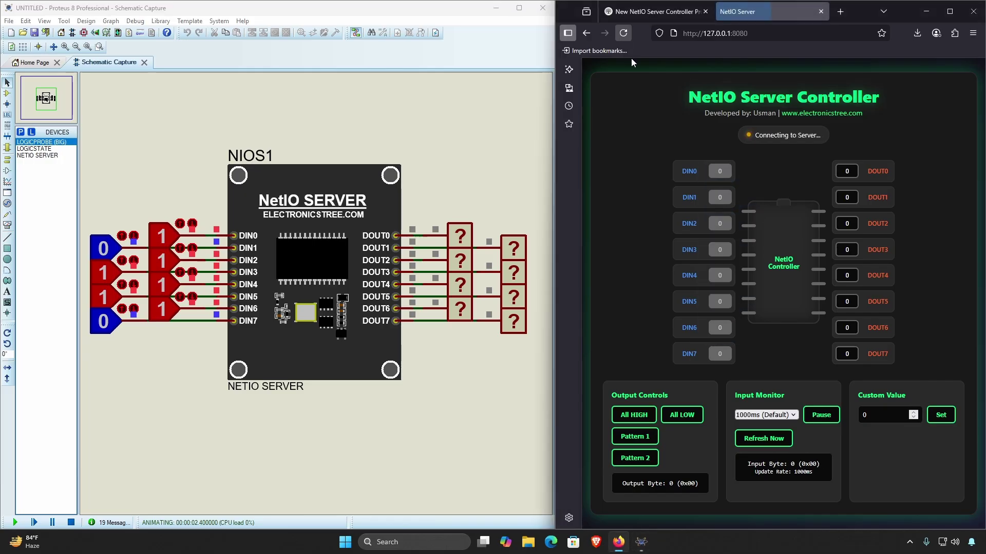
{"action": "left_click", "coordinate": [848, 277]}
{"action": "left_click", "coordinate": [847, 251]}
{"action": "left_click", "coordinate": [847, 226]}
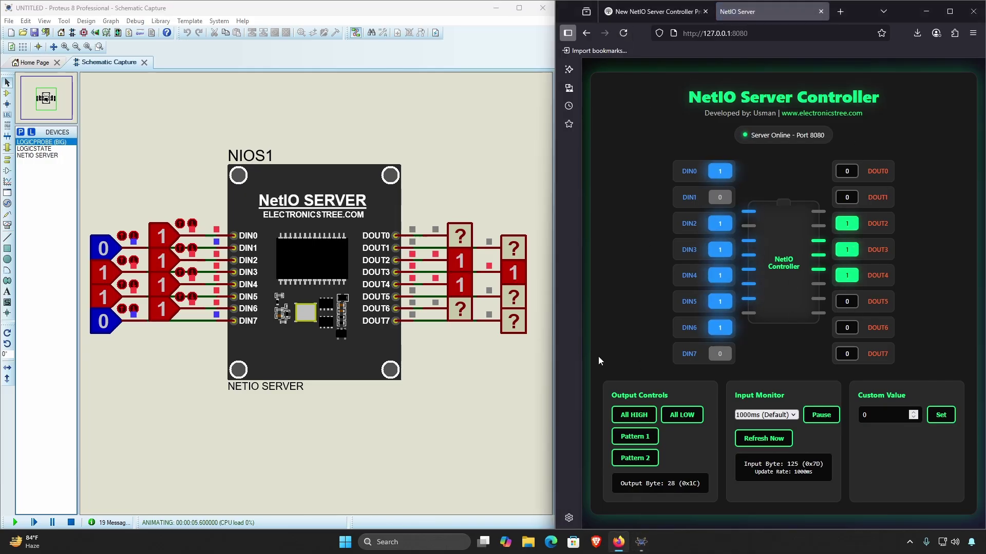
{"action": "left_click", "coordinate": [746, 33]}
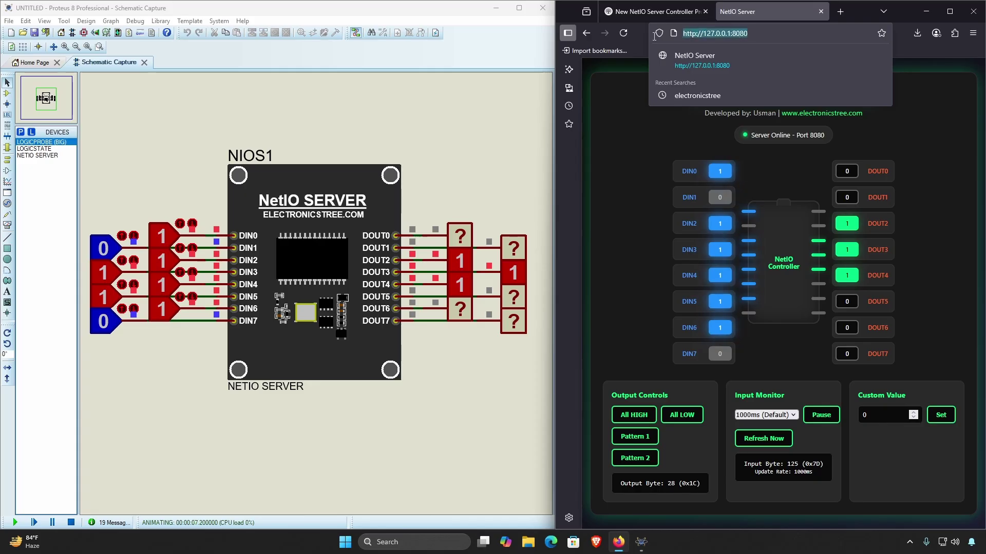
- Load the NetIO Server Controller page at 192.168.6.18:8080 in a fresh Firefox tab
{"action": "left_click", "coordinate": [840, 12]}
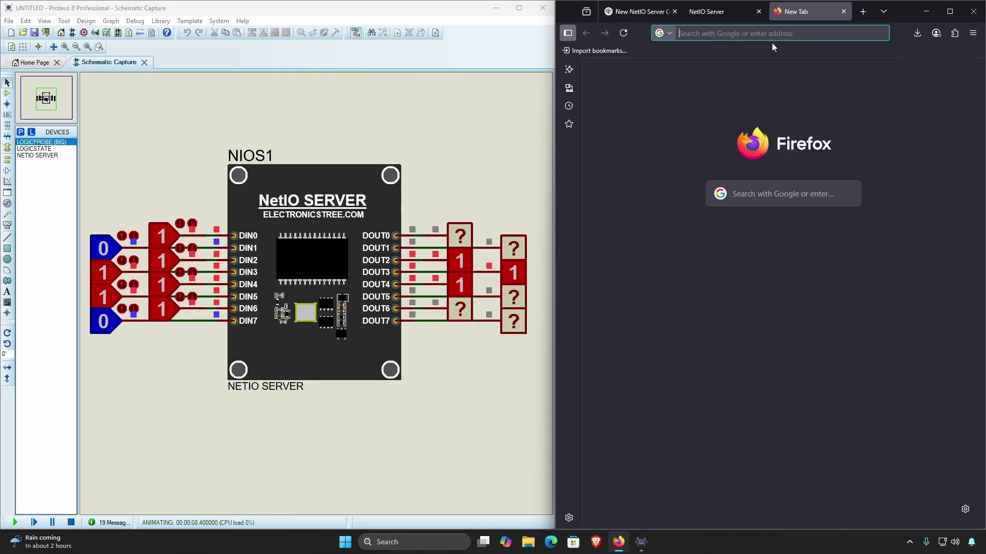
{"action": "left_click", "coordinate": [729, 33]}
{"action": "key", "text": "ctrl+v"}
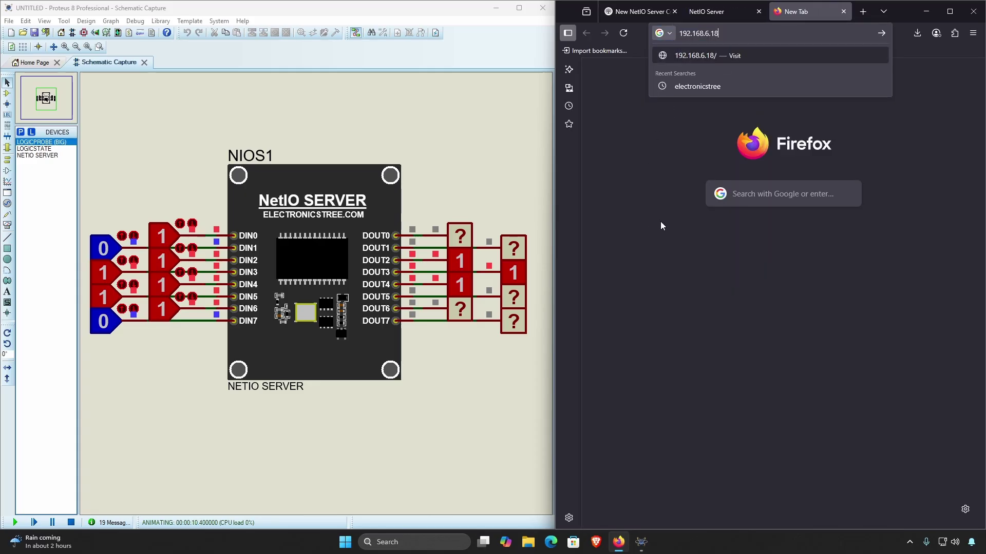
{"action": "type", "text": ":8"}
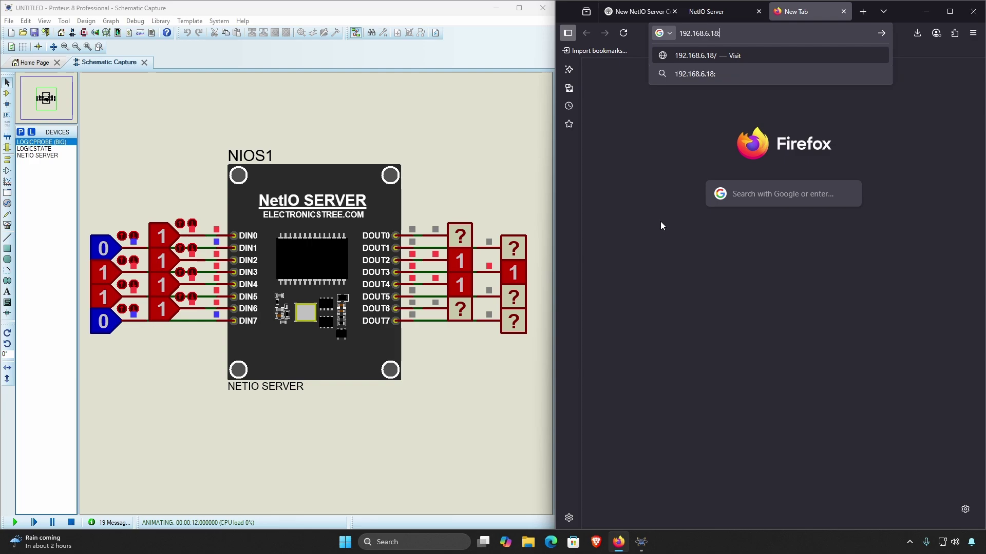
{"action": "type", "text": "0"}
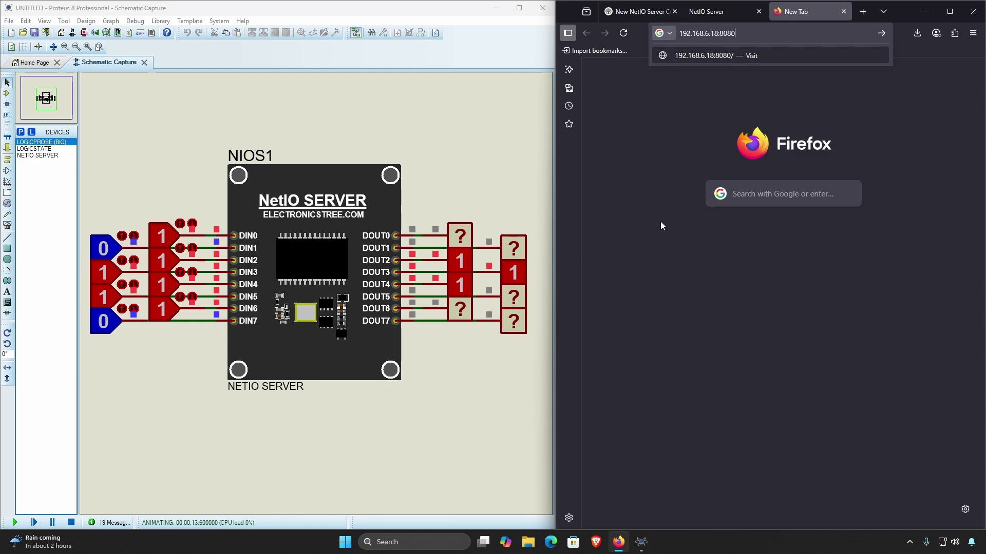
{"action": "type", "text": "80"}
{"action": "key", "text": "Return"}
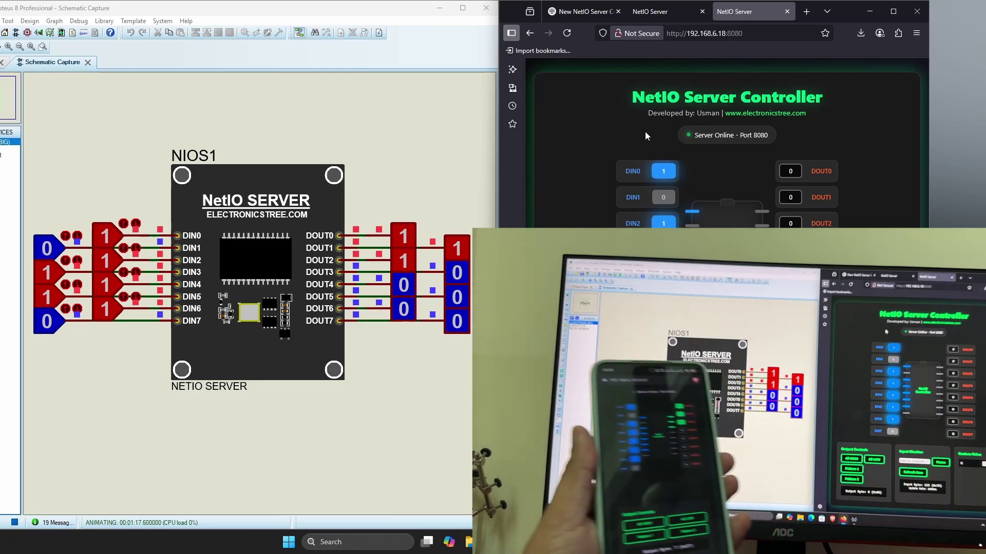
- Toggle the DIN2, DIN6 and DIN4 logic-state probes from 1 to 0
{"action": "left_click", "coordinate": [105, 261]}
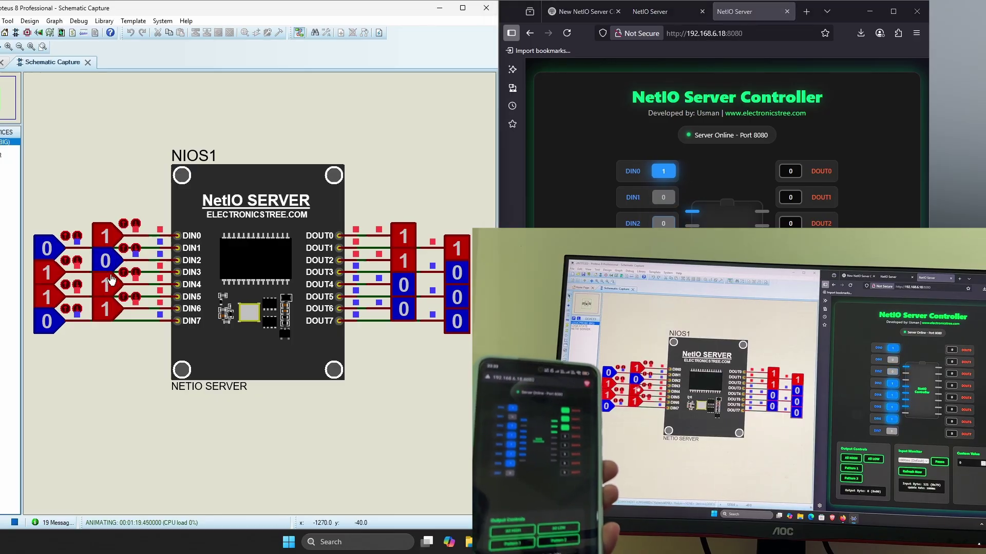
{"action": "left_click", "coordinate": [105, 307]}
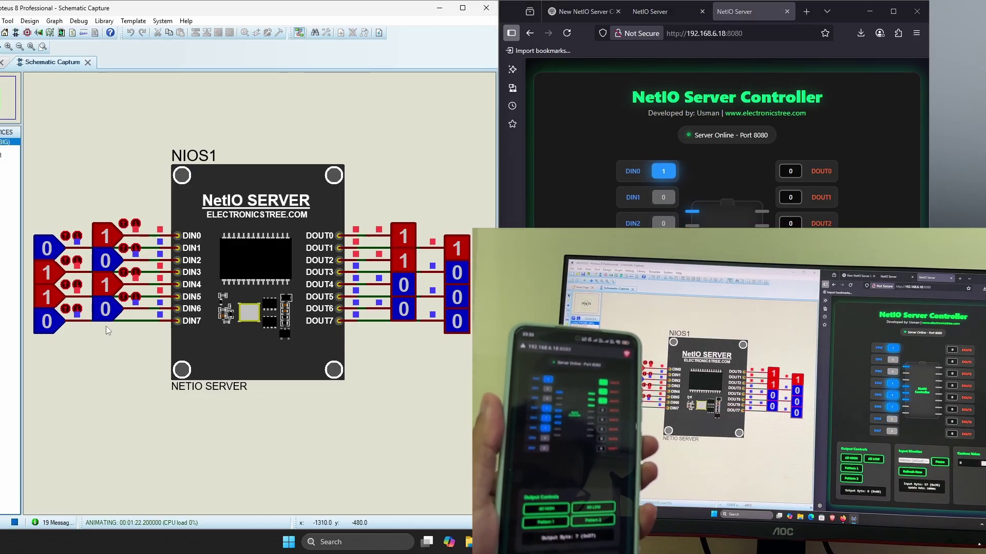
{"action": "left_click", "coordinate": [104, 290]}
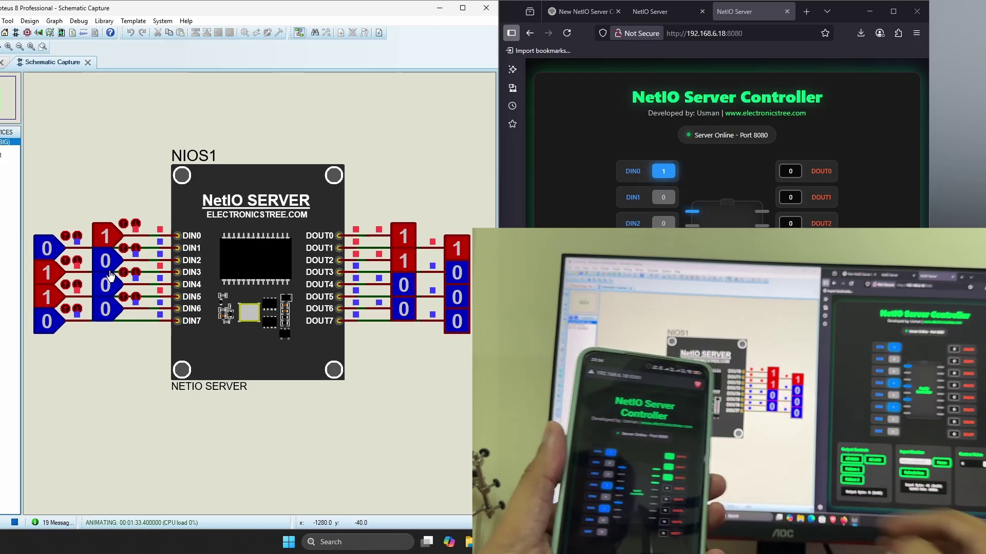
- Toggle DIN0, DIN1, DIN2, DIN4 and DIN6 back and forth, ending with DIN0, DIN2, DIN4 and DIN6 at 0
{"action": "left_click", "coordinate": [106, 262]}
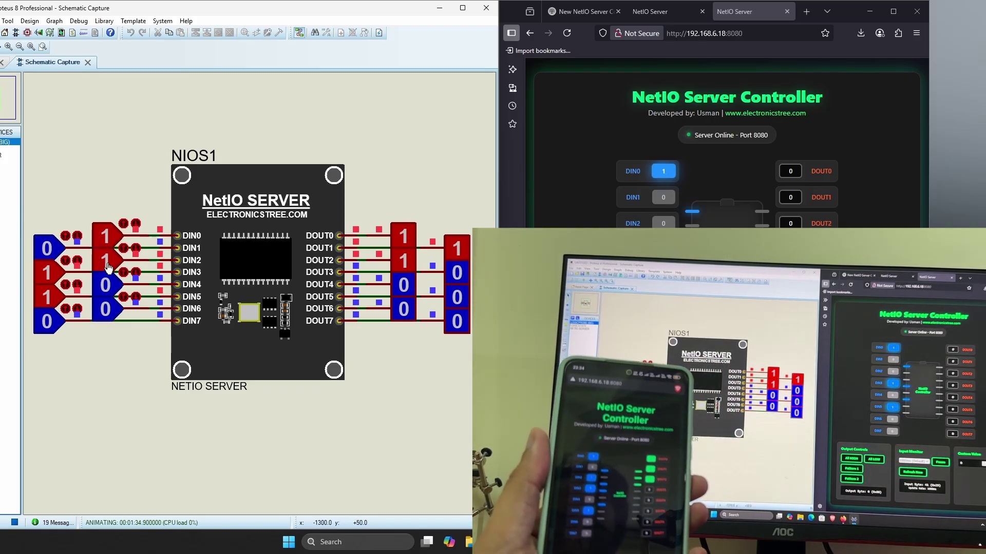
{"action": "left_click", "coordinate": [105, 283]}
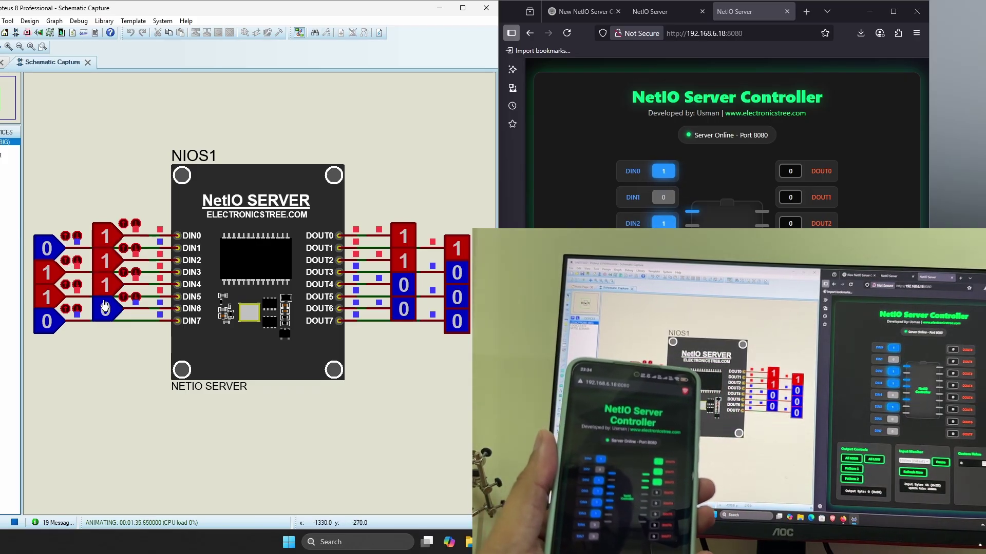
{"action": "left_click", "coordinate": [36, 248]}
{"action": "left_click", "coordinate": [106, 285]}
{"action": "left_click", "coordinate": [106, 260]}
{"action": "left_click", "coordinate": [105, 236]}
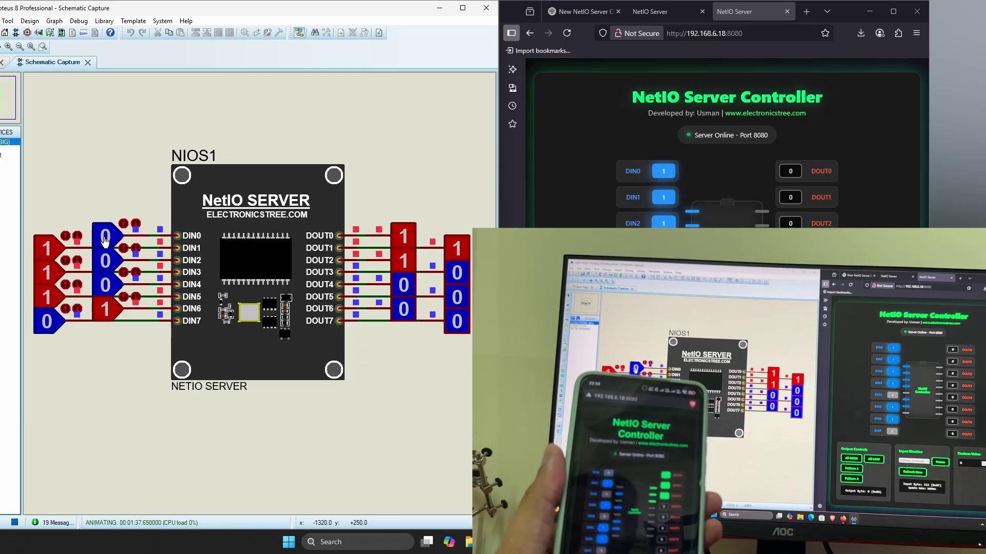
{"action": "left_click", "coordinate": [105, 285]}
{"action": "left_click", "coordinate": [105, 261]}
{"action": "left_click", "coordinate": [105, 236]}
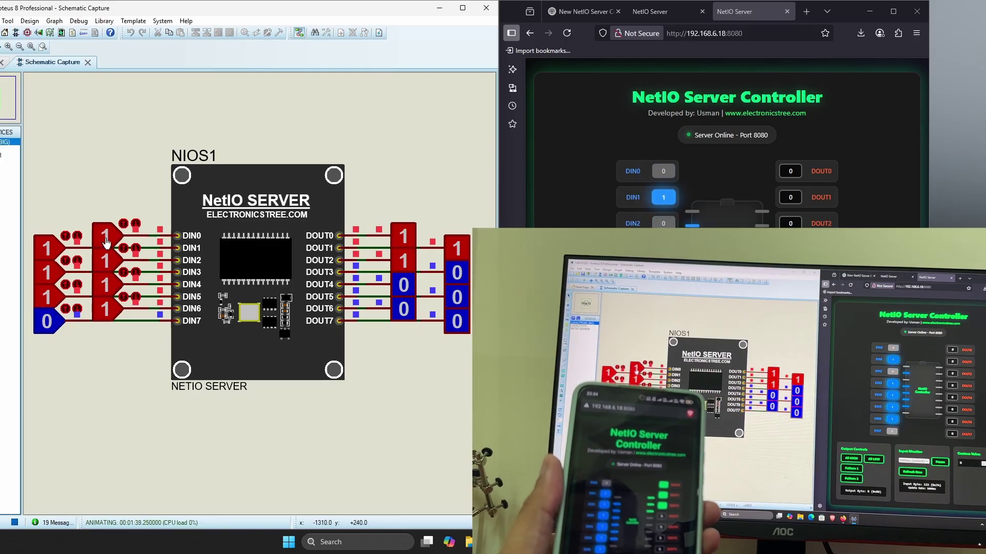
{"action": "left_click", "coordinate": [105, 309]}
{"action": "left_click", "coordinate": [105, 285]}
{"action": "left_click", "coordinate": [106, 261]}
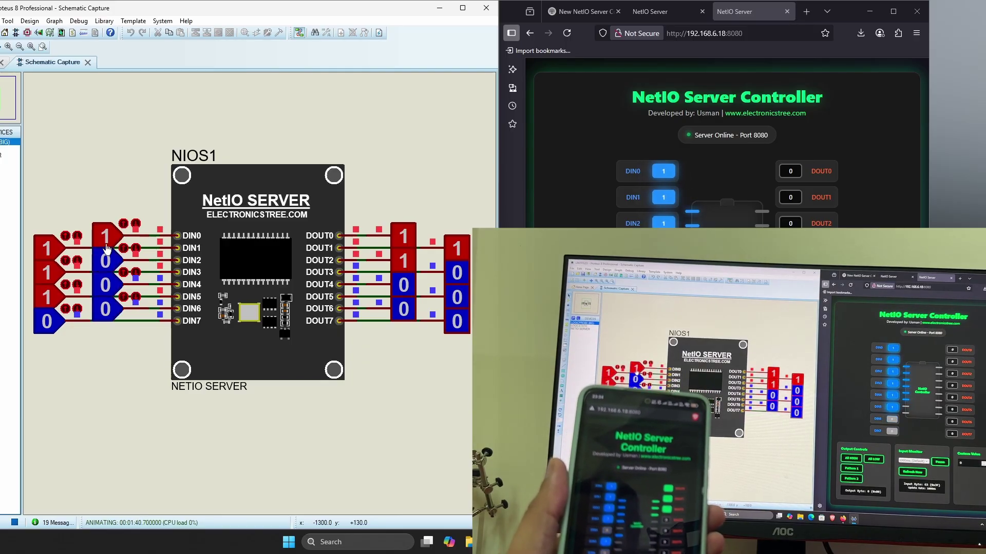
{"action": "left_click", "coordinate": [105, 237]}
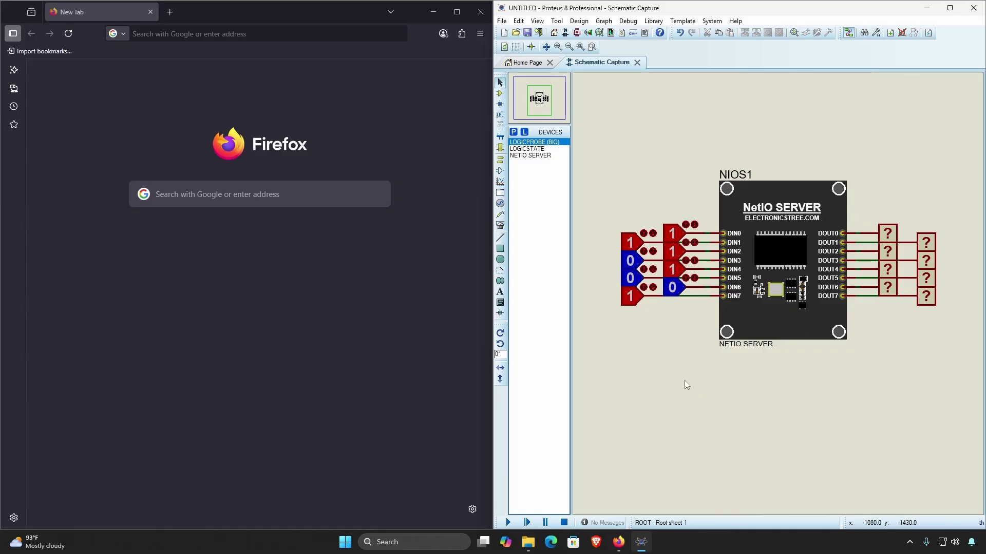
- Start the simulation and load the NetIO dashboard at 127.0.0.1:8080 in Firefox
{"action": "left_click", "coordinate": [508, 523]}
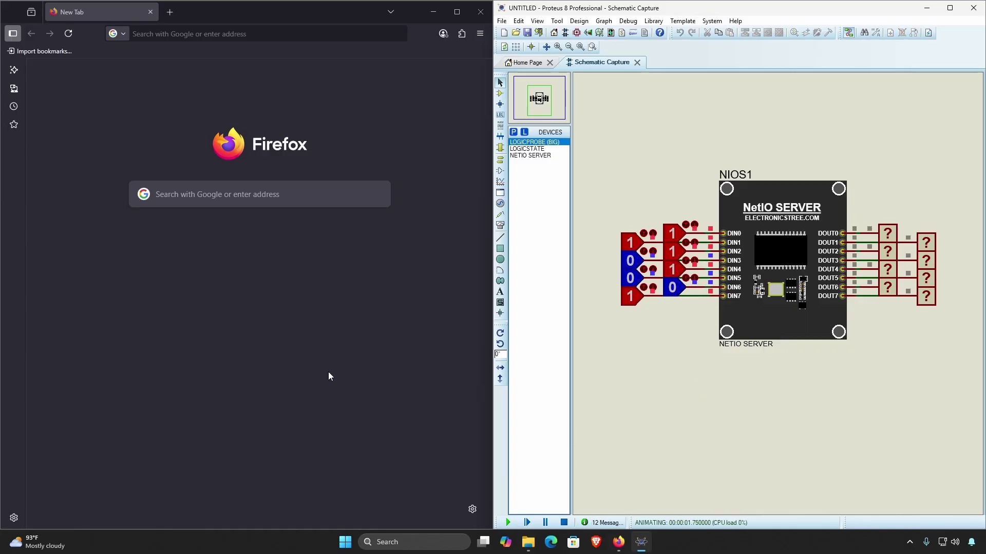
{"action": "left_click", "coordinate": [169, 195]}
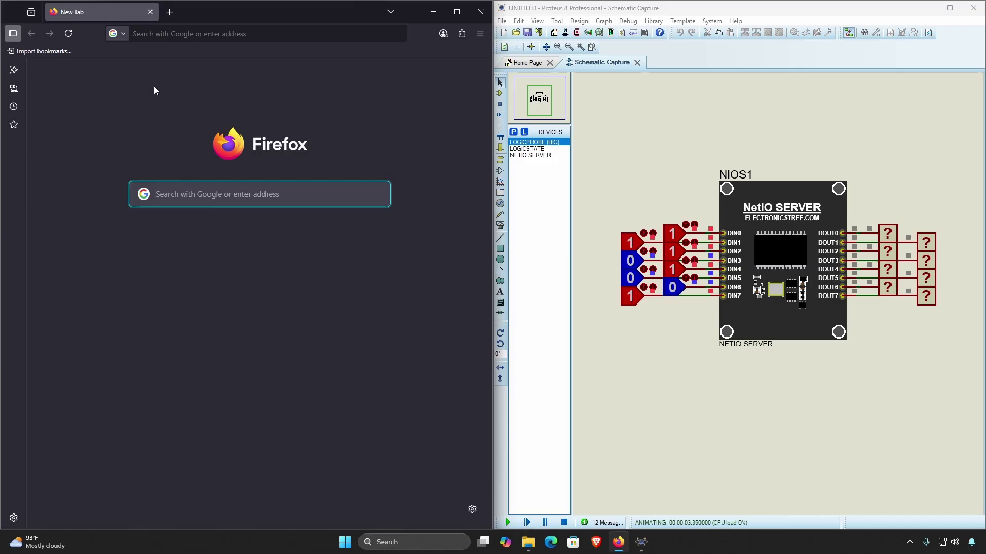
{"action": "type", "text": "127.0.0.1:8080/"}
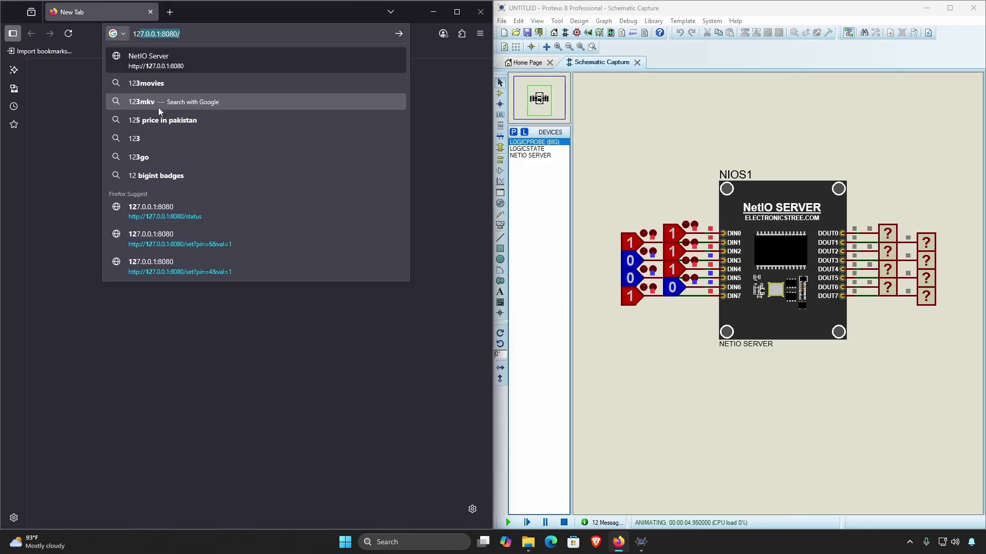
{"action": "left_click", "coordinate": [167, 65]}
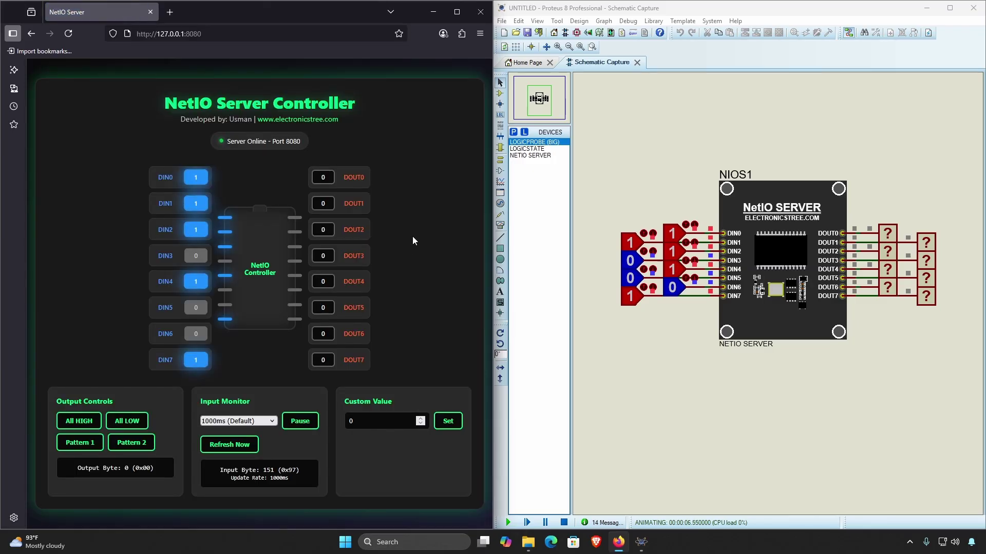
- Apply Pattern 1, turn DOUT6 off and DOUT5 on, then stop the simulation and minimize Firefox
{"action": "left_click", "coordinate": [139, 447]}
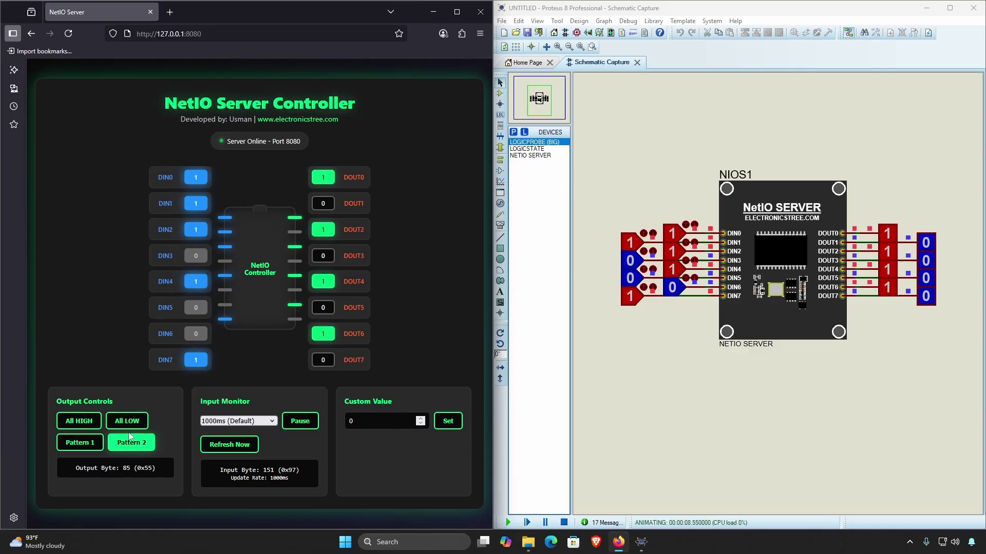
{"action": "left_click", "coordinate": [329, 336]}
{"action": "left_click", "coordinate": [323, 308]}
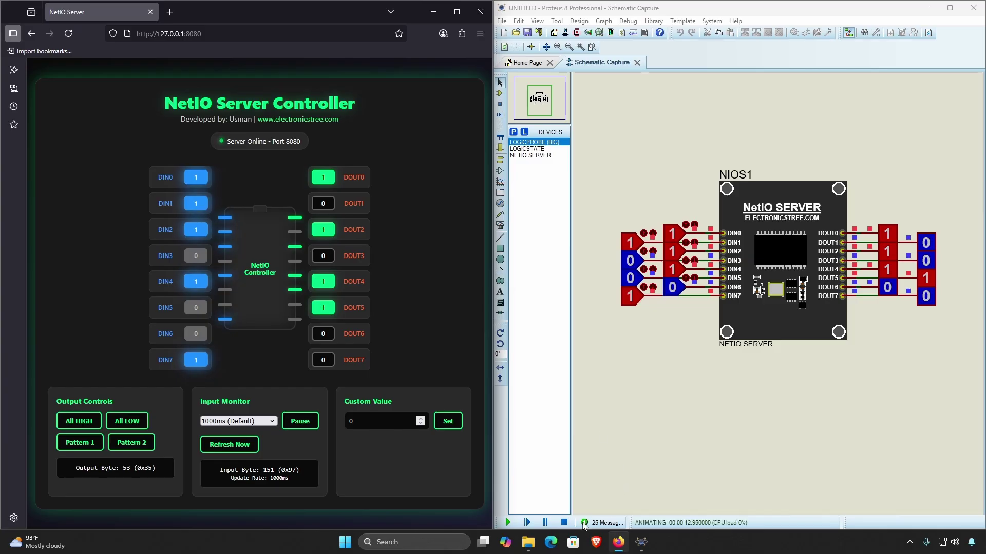
{"action": "left_click", "coordinate": [564, 522]}
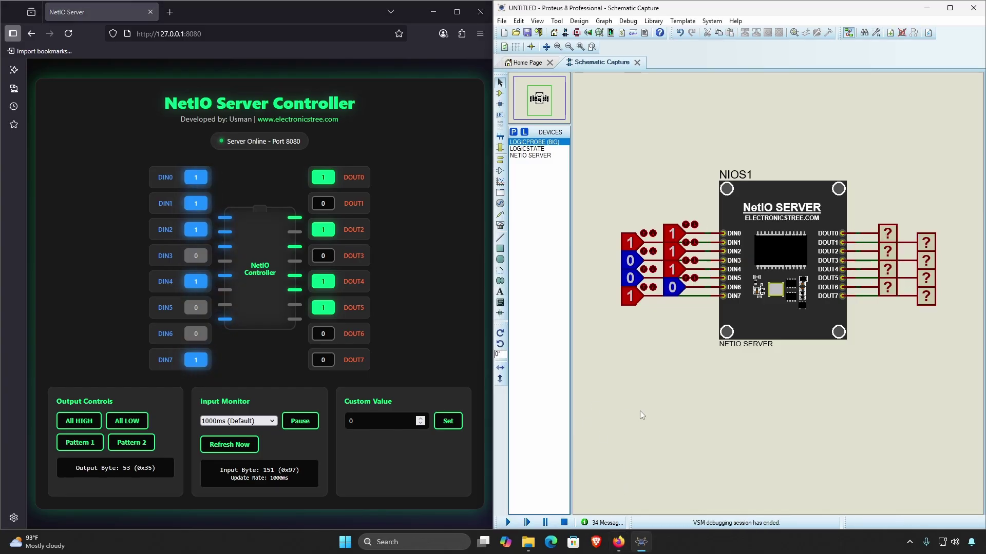
{"action": "double_click", "coordinate": [431, 21]}
{"action": "left_click", "coordinate": [440, 40]}
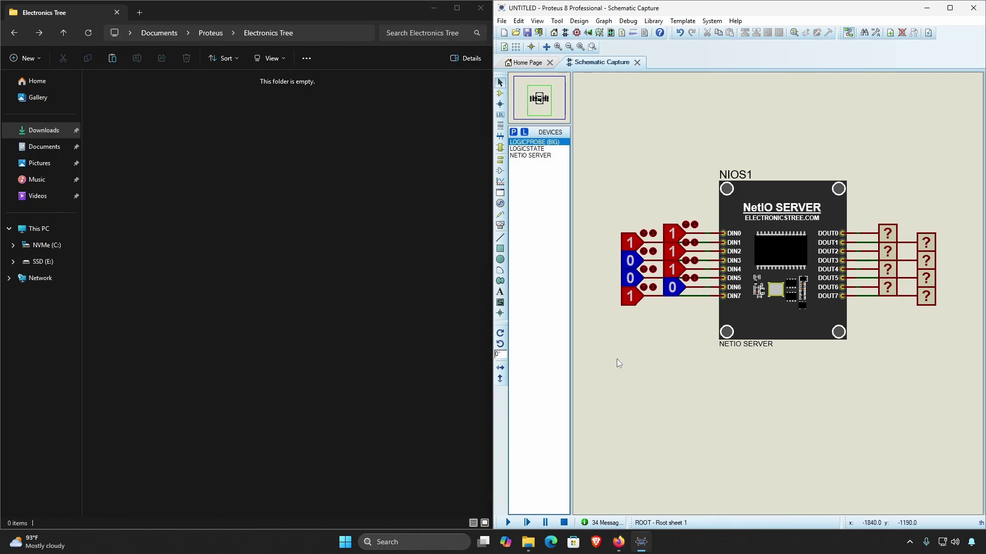
- Use File > Save Project to store the project under the name 'NETIO Custom HTML Interface'
{"action": "left_click", "coordinate": [502, 20]}
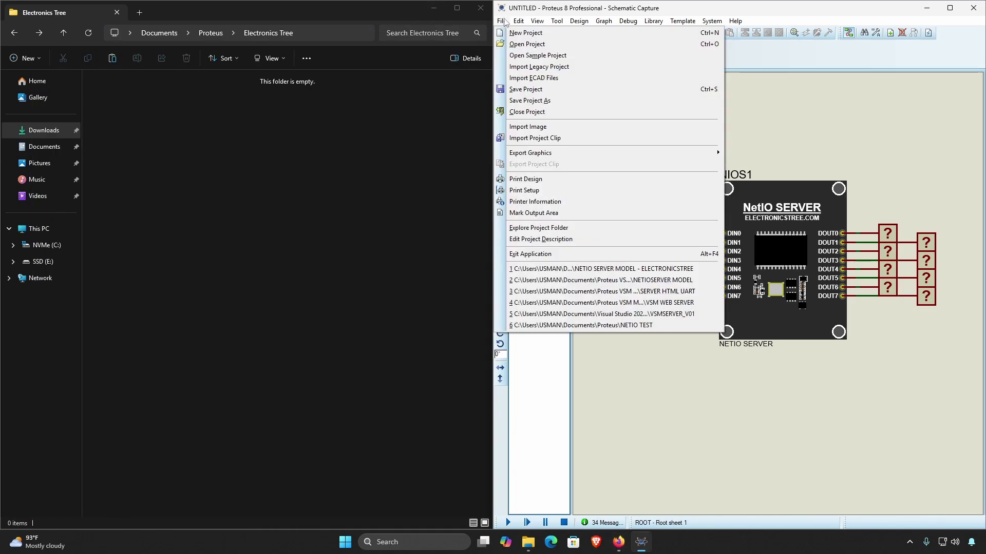
{"action": "left_click", "coordinate": [524, 89]}
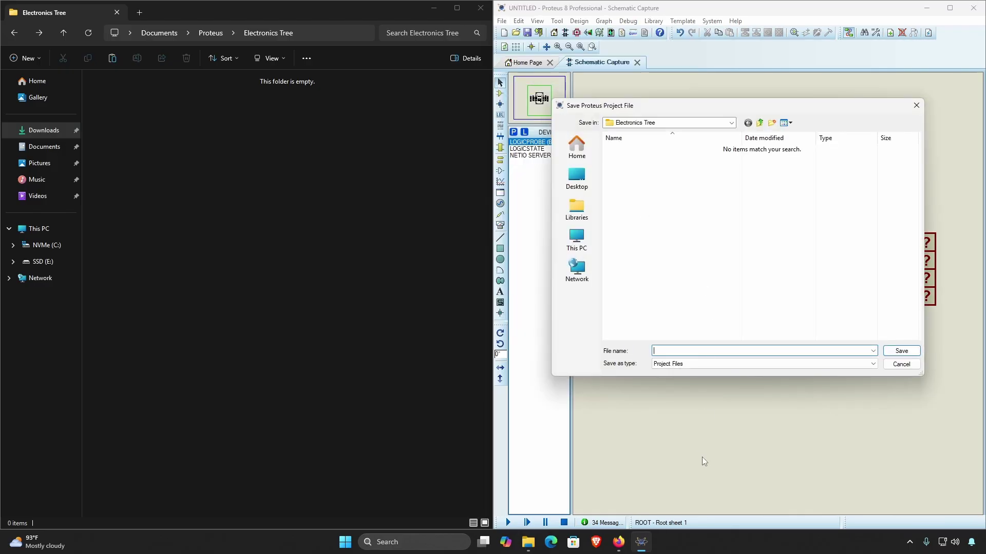
{"action": "type", "text": "NETIO Custom HTML Interface"}
{"action": "key", "text": "Return"}
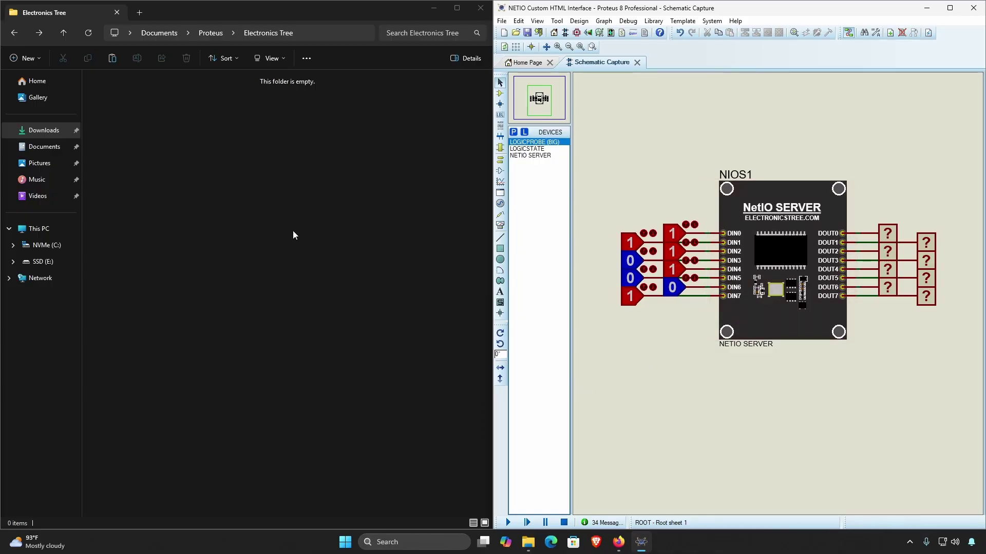
- Refresh the Electronics Tree folder so the saved project appears
{"action": "left_click", "coordinate": [291, 196]}
{"action": "right_click", "coordinate": [269, 200]}
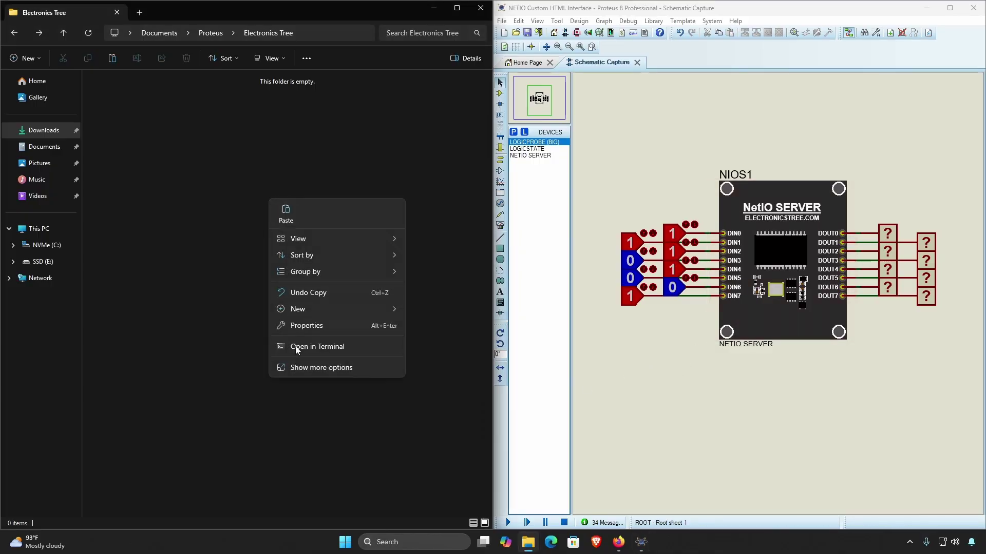
{"action": "left_click", "coordinate": [302, 366]}
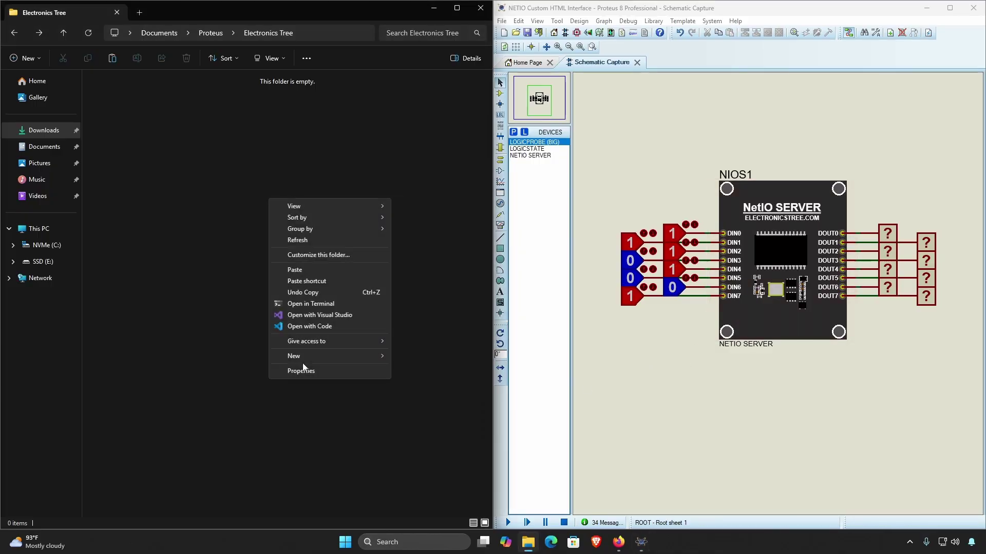
{"action": "left_click", "coordinate": [311, 240]}
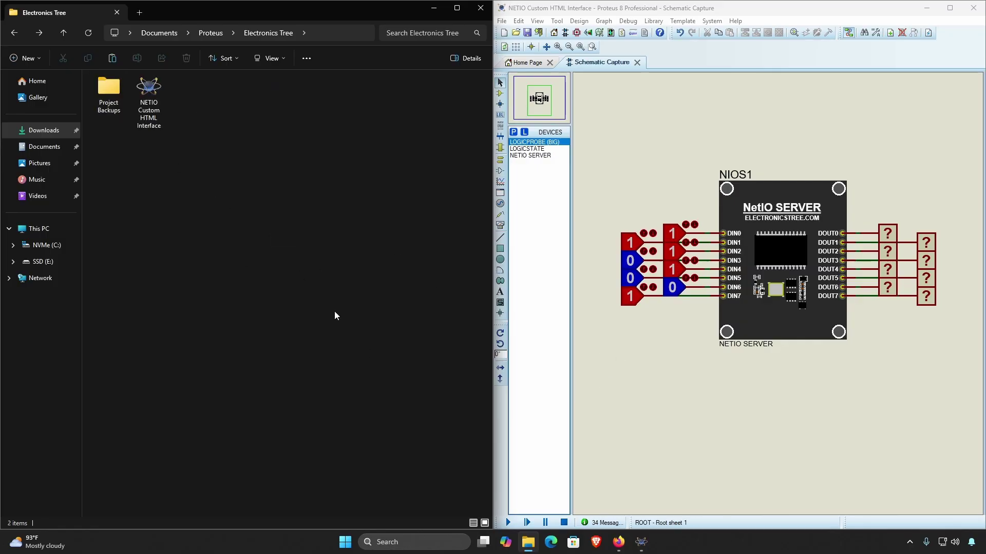
- Create a new folder named NetIO in Electronics Tree
{"action": "right_click", "coordinate": [242, 118]}
{"action": "mouse_move", "coordinate": [269, 228]}
{"action": "left_click", "coordinate": [387, 232]}
{"action": "type", "text": "N"}
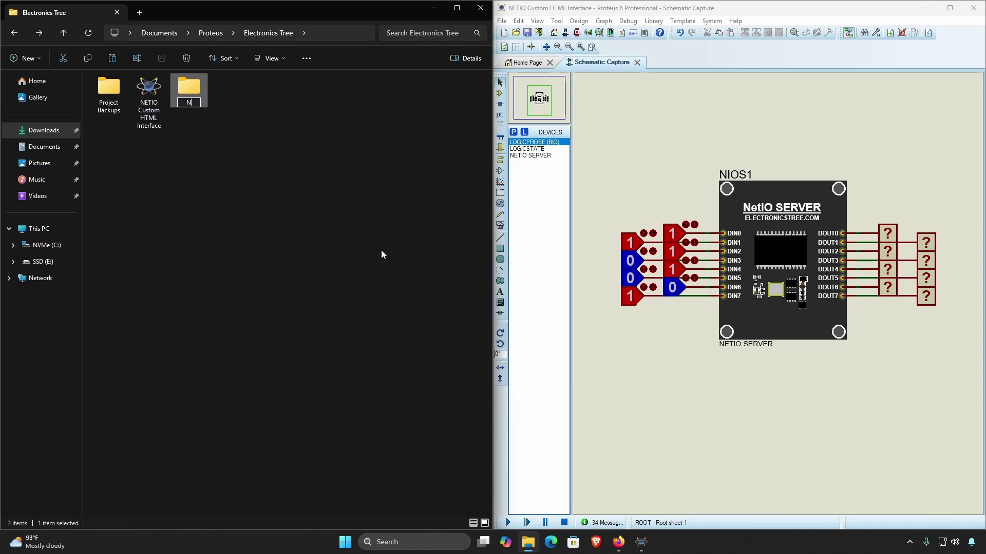
{"action": "type", "text": "etIO"}
{"action": "key", "text": "Return"}
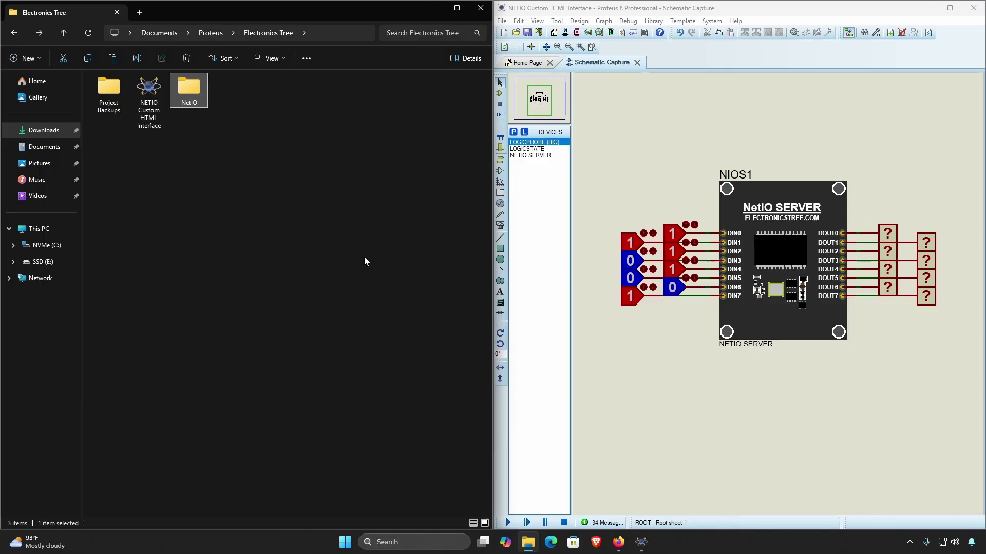
- Paste index.html into the NetIO folder, switch to List view, and return to Electronics Tree
{"action": "double_click", "coordinate": [190, 85]}
{"action": "right_click", "coordinate": [180, 106]}
{"action": "left_click", "coordinate": [195, 119]}
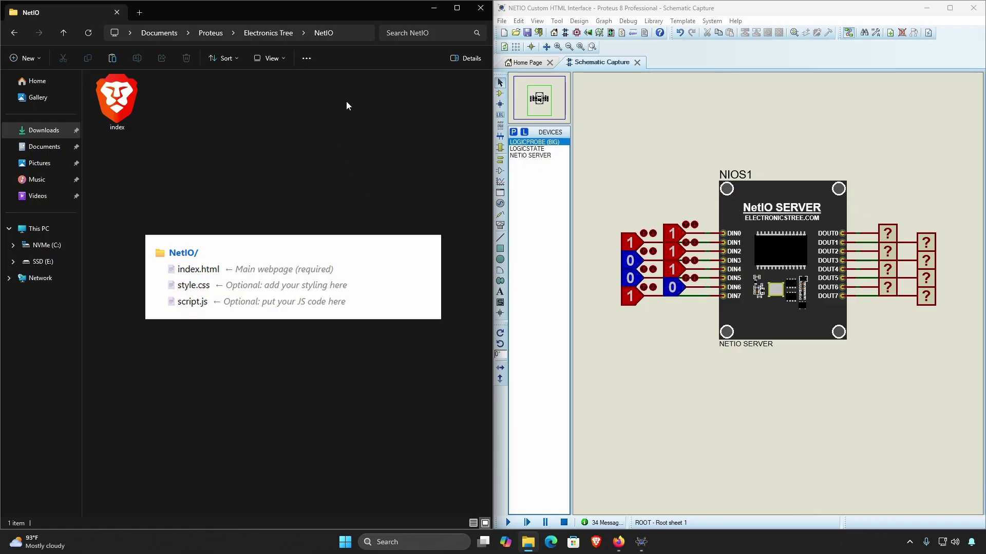
{"action": "left_click", "coordinate": [269, 58]}
{"action": "left_click", "coordinate": [269, 148]}
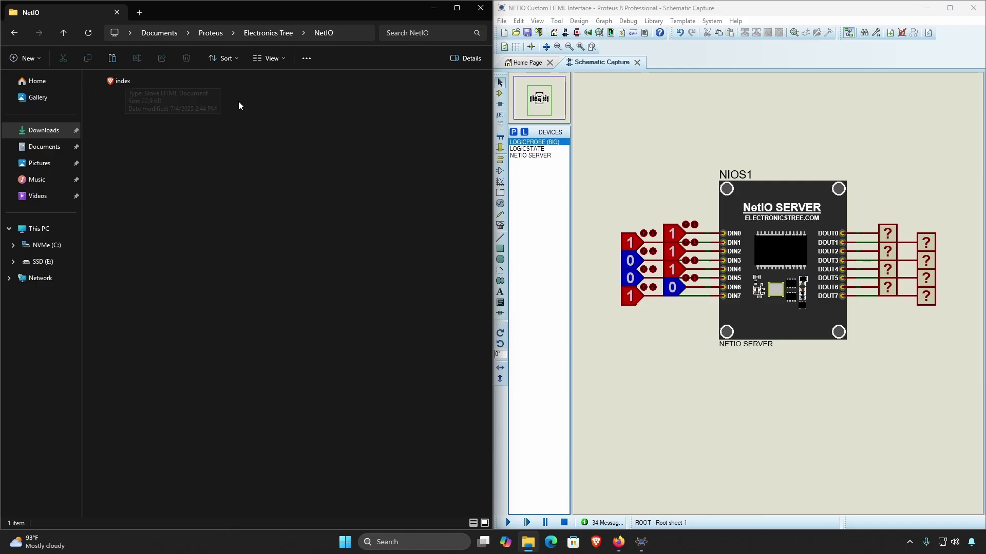
{"action": "left_click", "coordinate": [14, 32]}
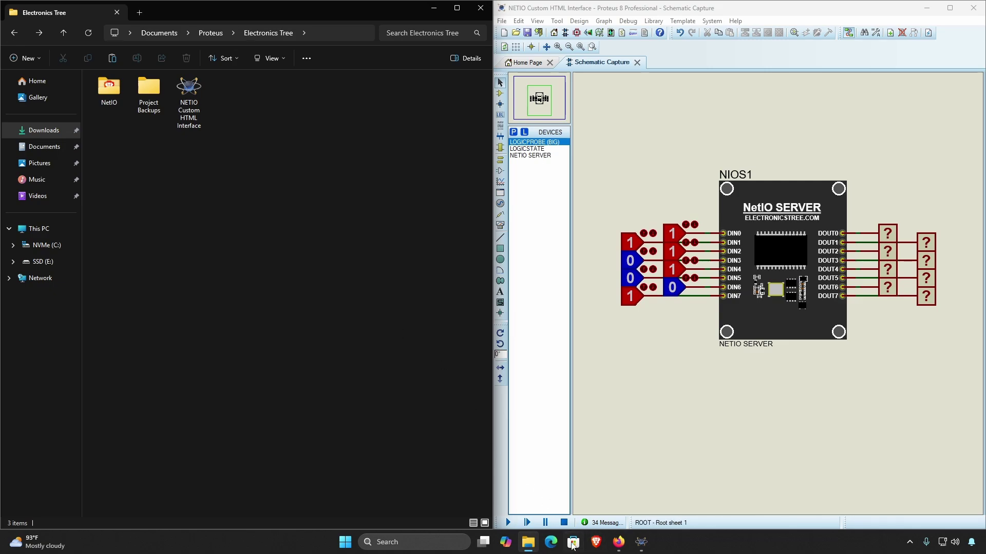
- Restart the simulation and reload the NetIO dashboard in Firefox
{"action": "left_click", "coordinate": [618, 542]}
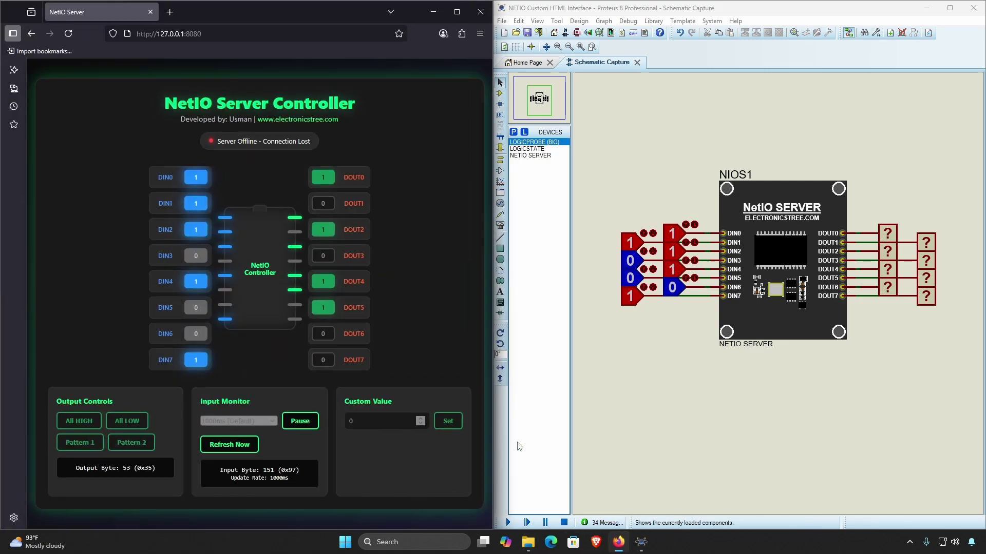
{"action": "left_click", "coordinate": [508, 523]}
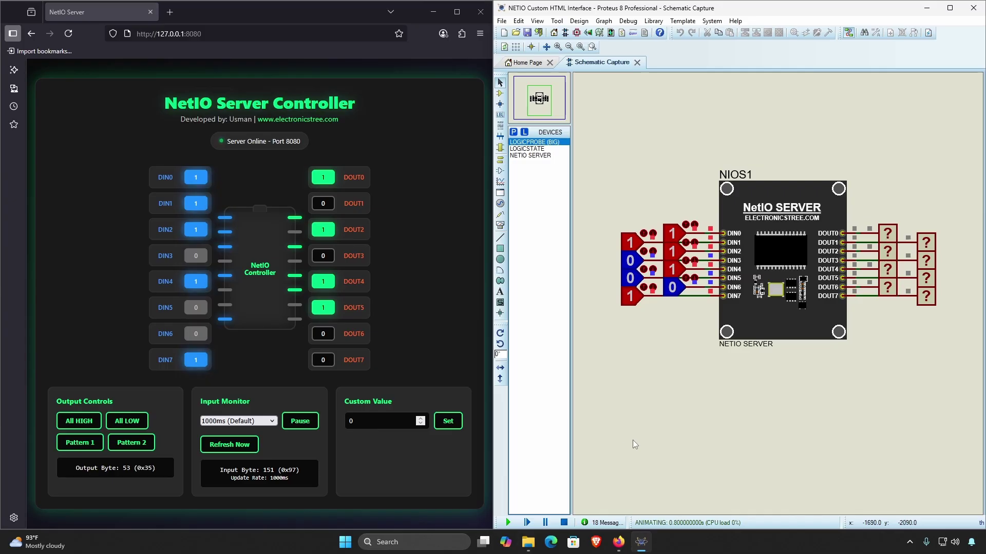
{"action": "left_click", "coordinate": [69, 36]}
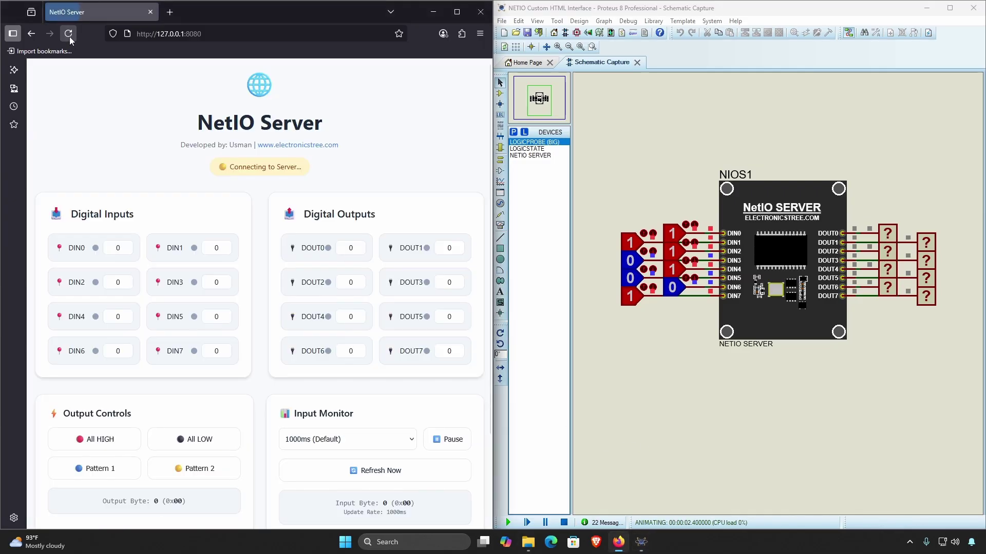
{"action": "scroll", "coordinate": [405, 168], "scroll_direction": "down", "scroll_amount": 1}
{"action": "scroll", "coordinate": [405, 168], "scroll_direction": "down", "scroll_amount": 2}
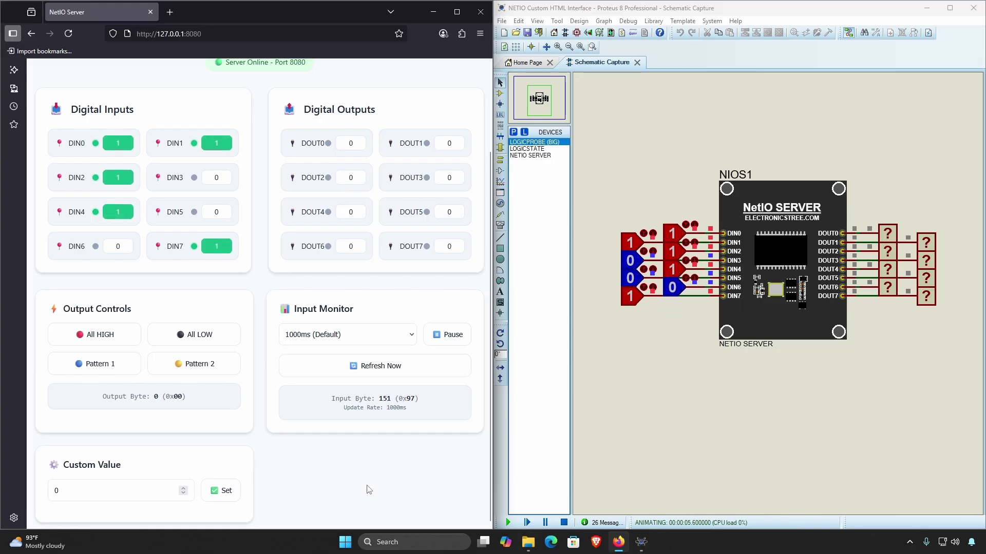
{"action": "scroll", "coordinate": [370, 490], "scroll_direction": "up", "scroll_amount": 3}
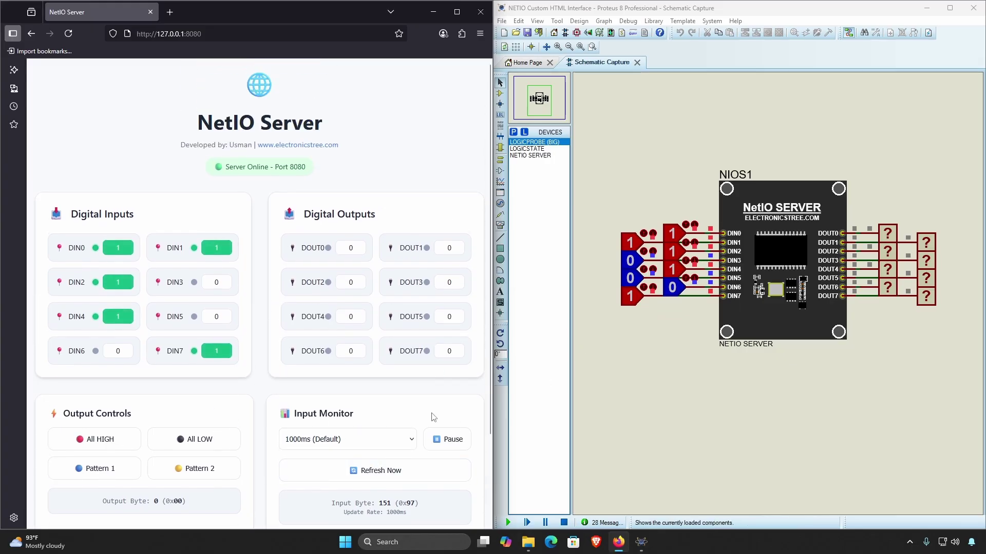
- Set the outputs All LOW, then All HIGH, then apply Pattern 1 and Pattern 2
{"action": "left_click", "coordinate": [195, 439]}
{"action": "left_click", "coordinate": [100, 440]}
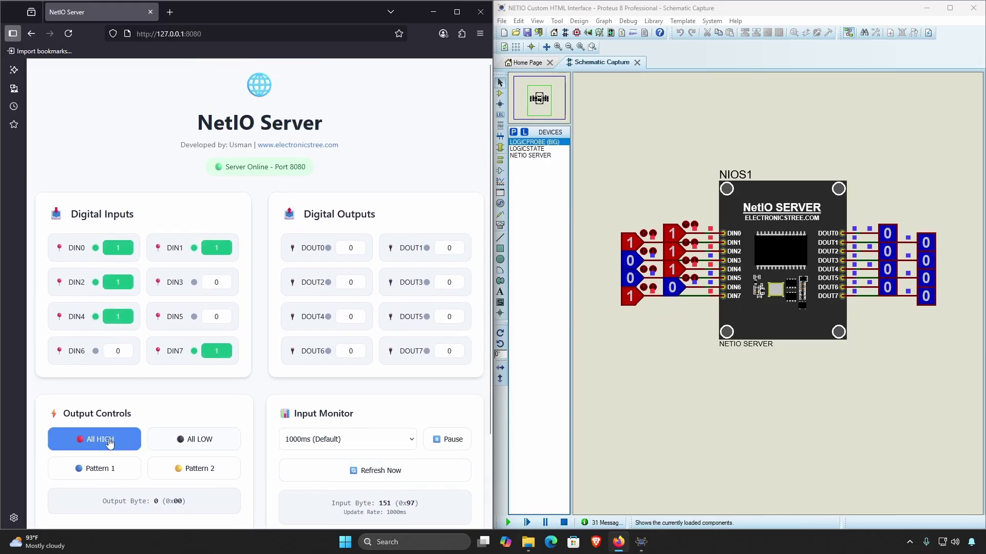
{"action": "left_click", "coordinate": [100, 469]}
{"action": "left_click", "coordinate": [210, 470]}
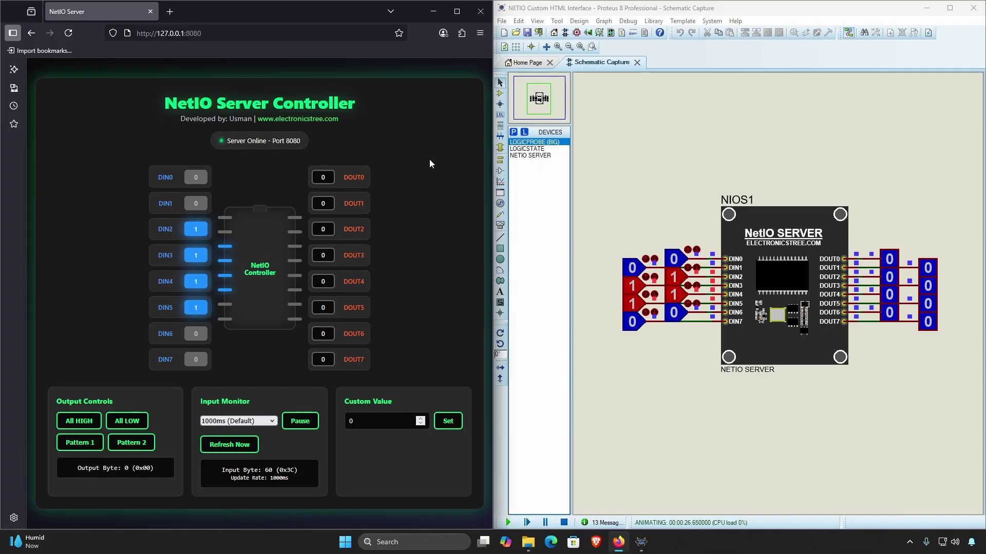
{"action": "left_click", "coordinate": [301, 34]}
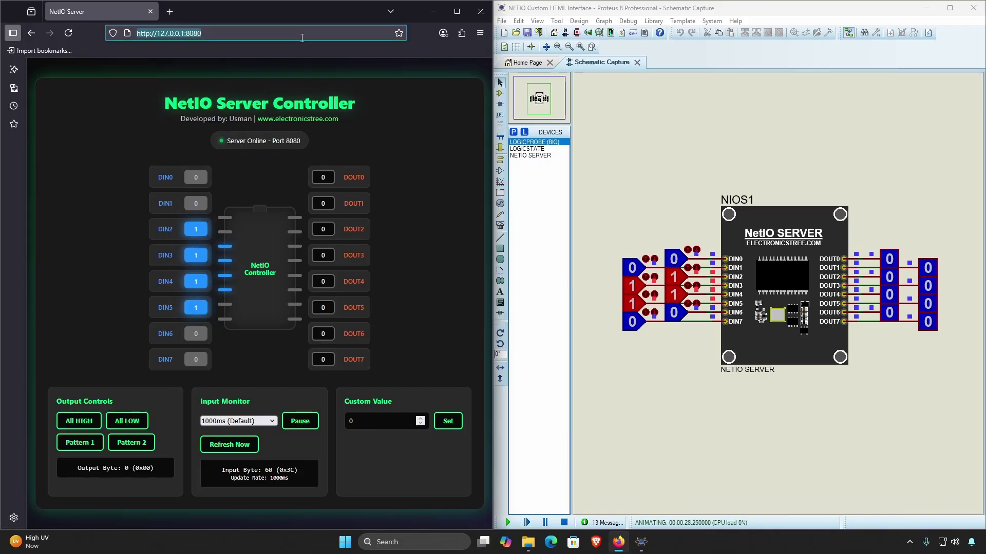
- Query 127.0.0.1:8080/status and then the /get endpoint, showing input value 60
{"action": "key", "text": "End"}
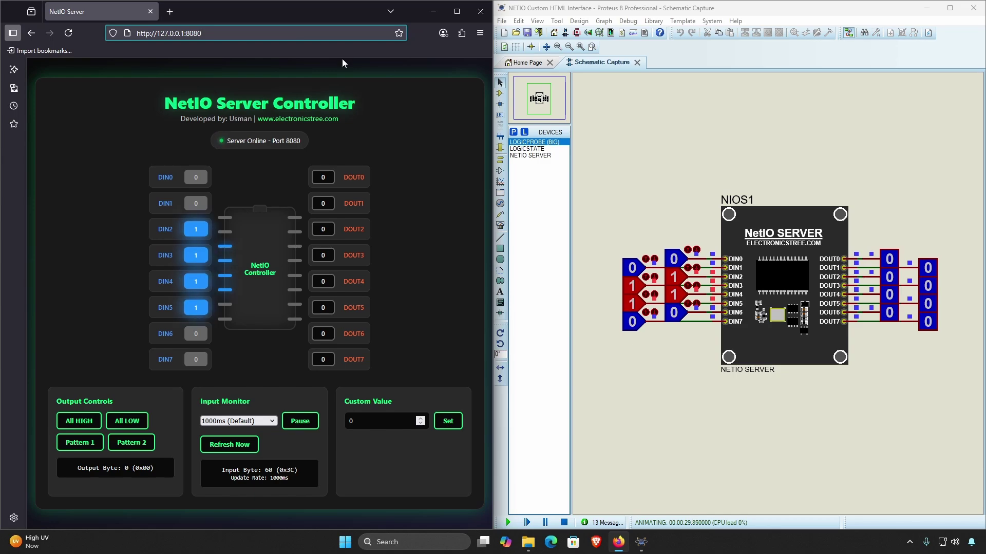
{"action": "type", "text": "/"}
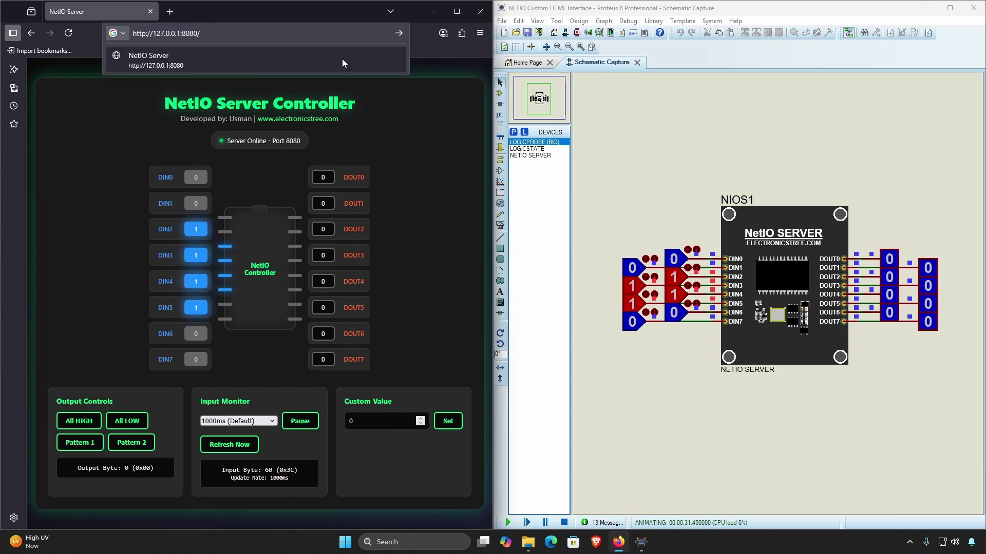
{"action": "type", "text": "status"}
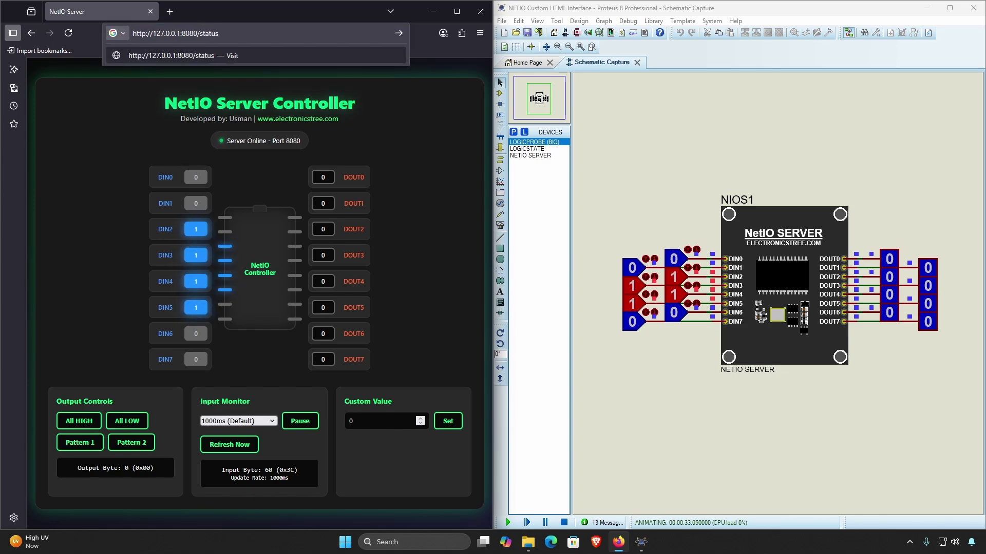
{"action": "key", "text": "Return"}
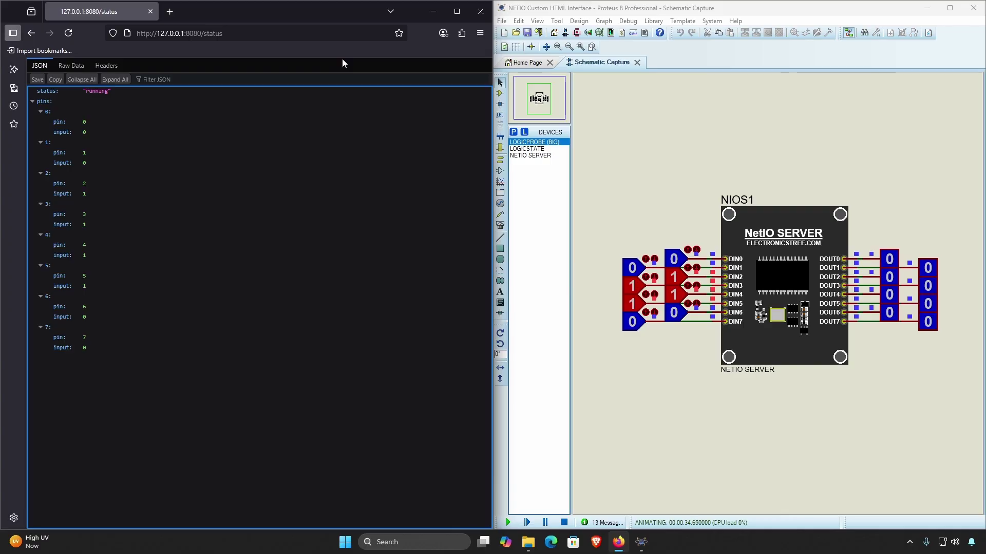
{"action": "double_click", "coordinate": [286, 37]}
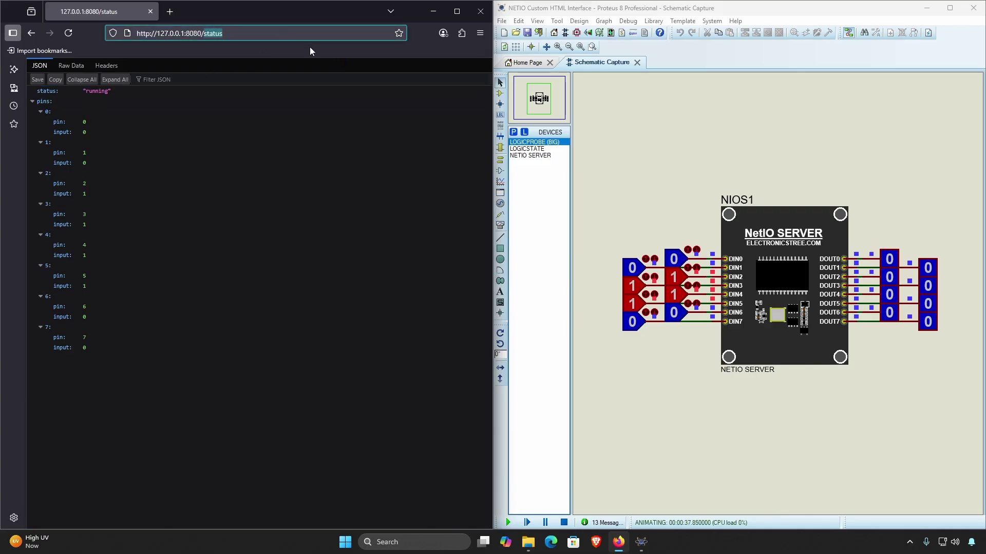
{"action": "type", "text": "get"}
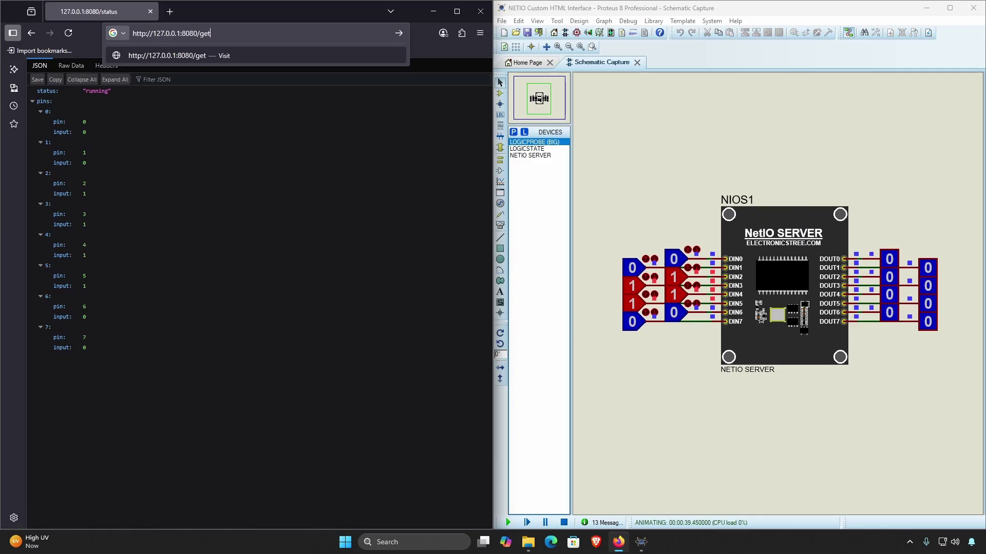
{"action": "key", "text": "Return"}
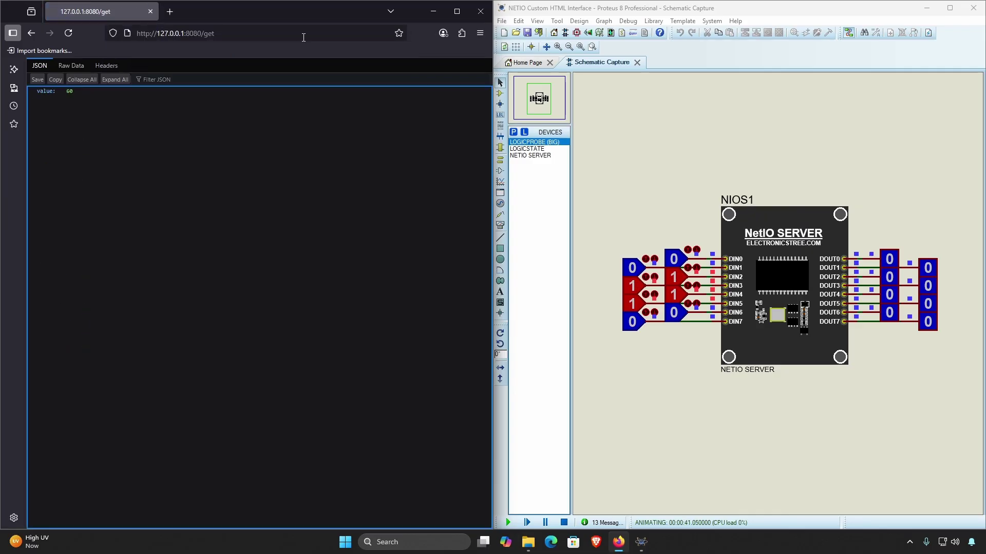
- Request /get?pin=5, which returns 1, then /get?pin=1, which returns 0
{"action": "left_click", "coordinate": [236, 34]}
{"action": "left_click", "coordinate": [252, 37]}
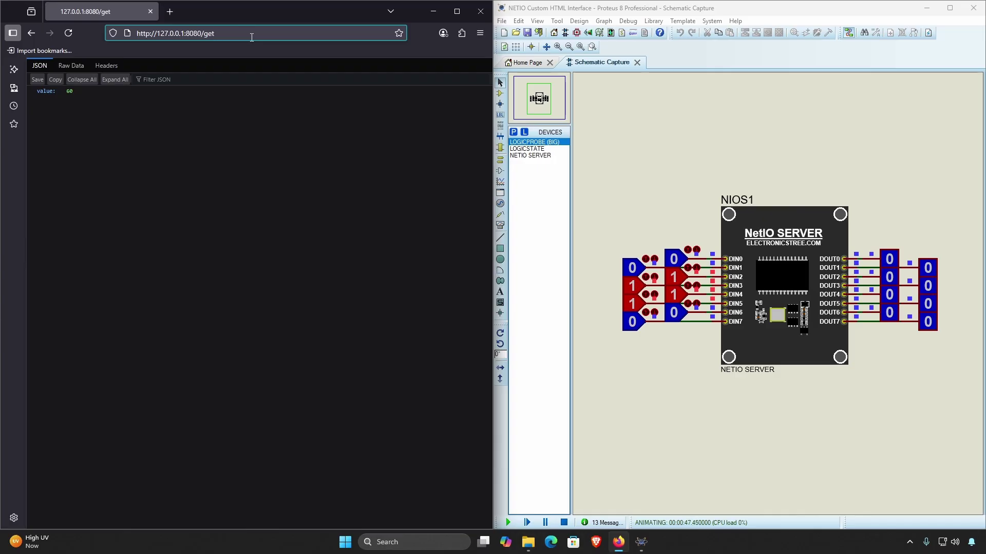
{"action": "type", "text": "?"}
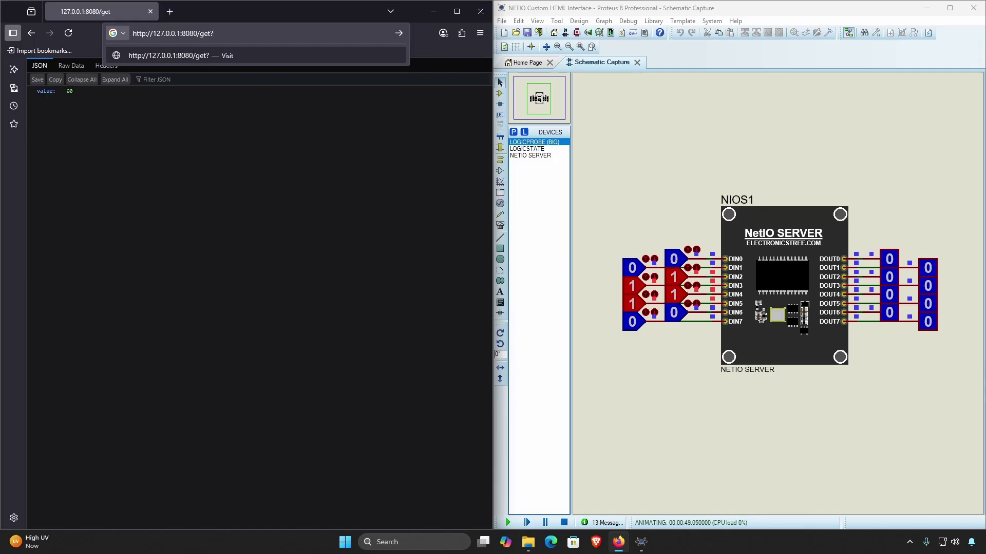
{"action": "type", "text": "pin"}
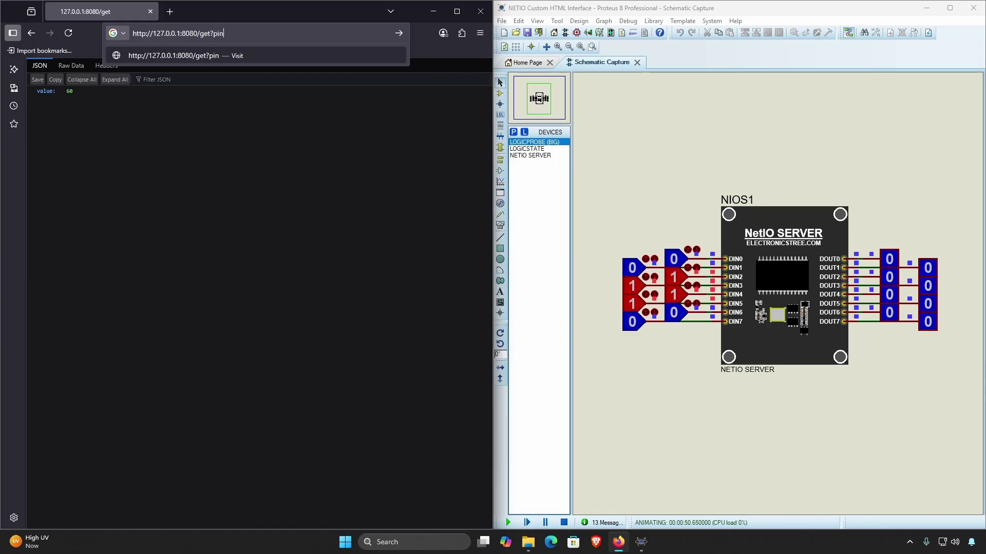
{"action": "type", "text": "=5"}
{"action": "key", "text": "Return"}
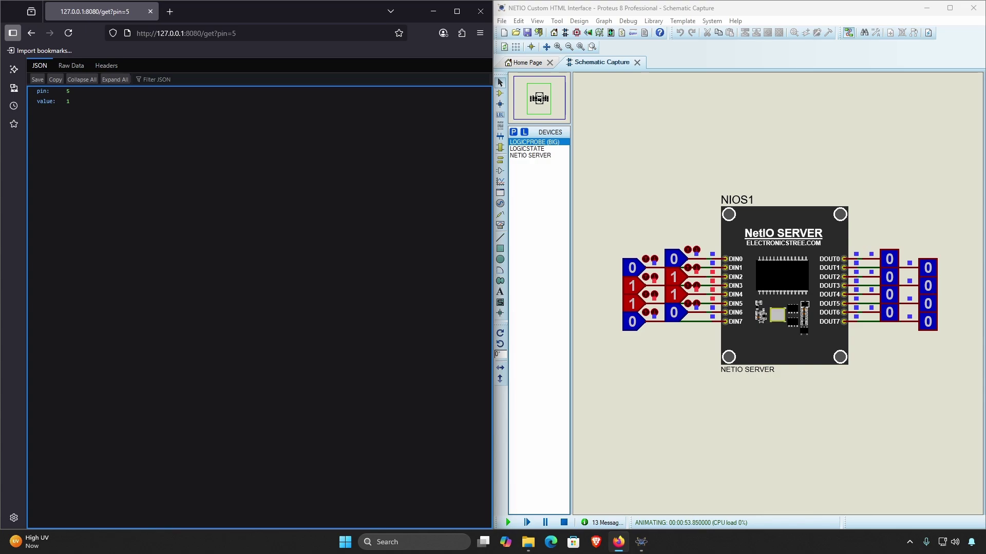
{"action": "left_click", "coordinate": [284, 37]}
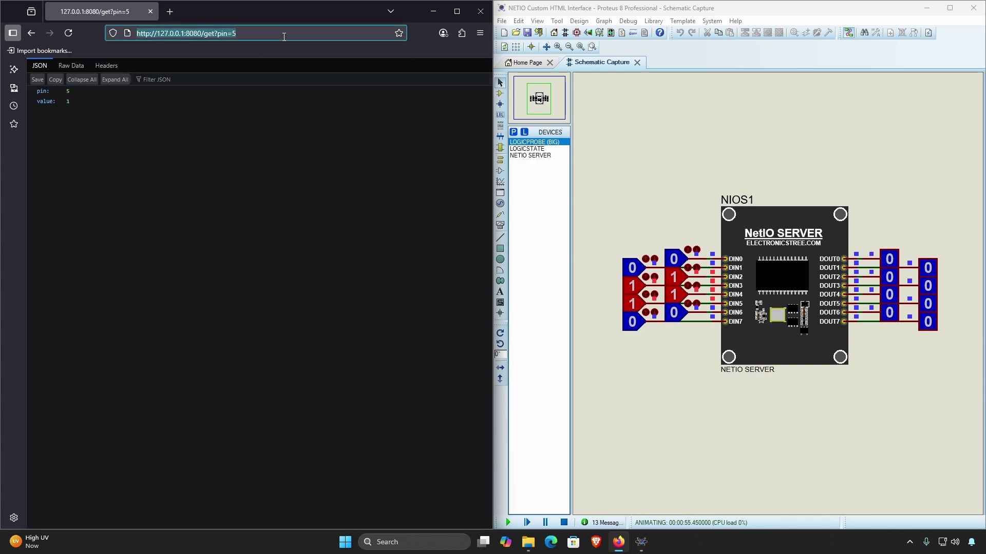
{"action": "left_click", "coordinate": [284, 37]}
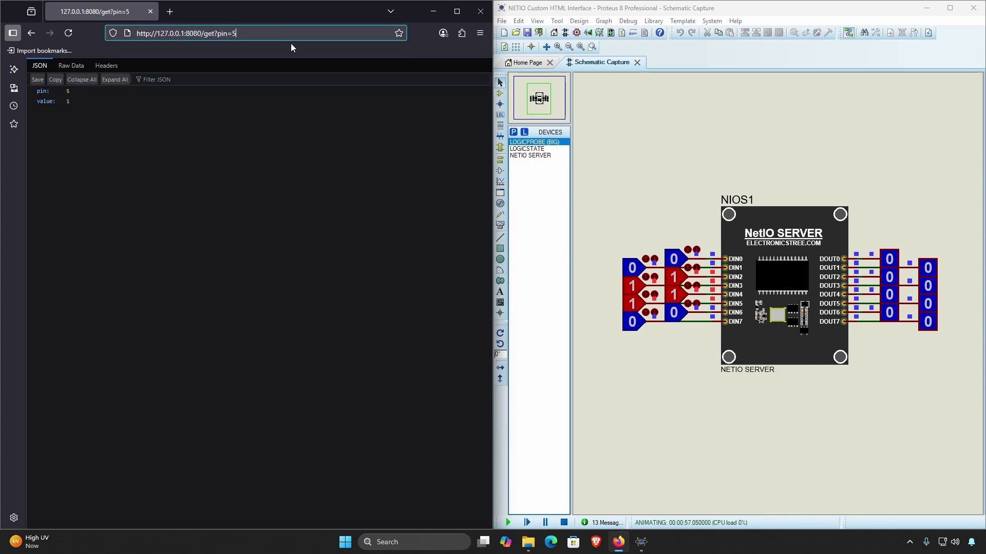
{"action": "key", "text": "BackSpace"}
{"action": "type", "text": "1"}
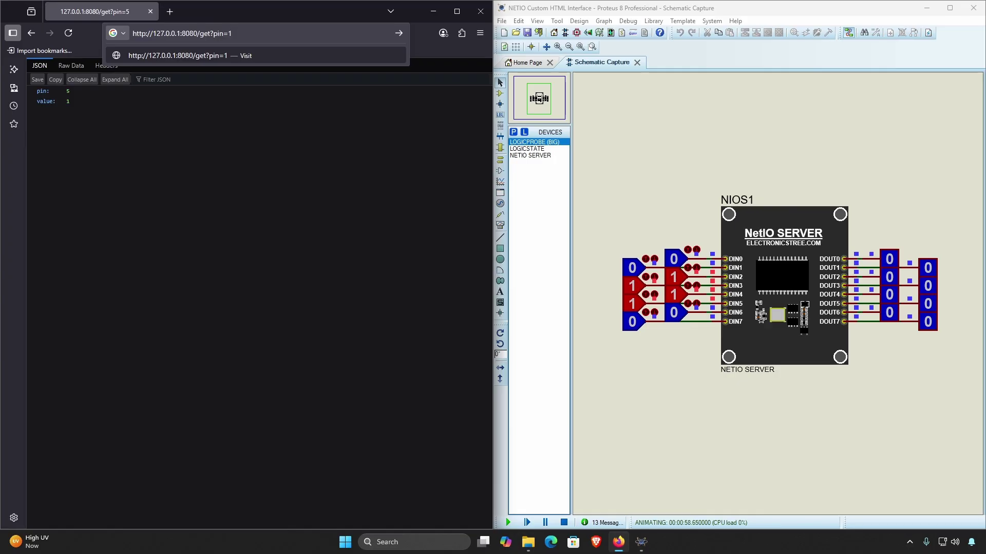
{"action": "key", "text": "Return"}
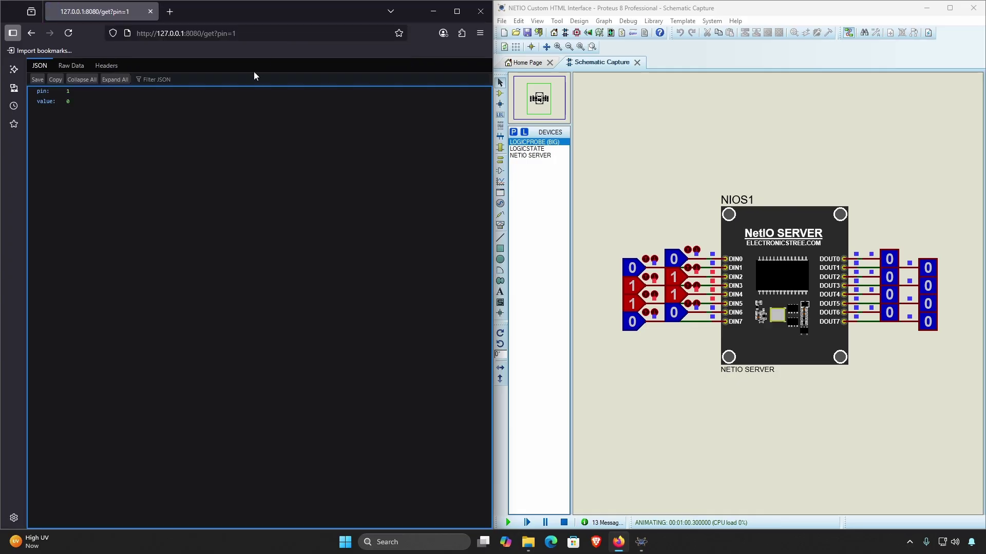
- Clear the get?pin=1 endpoint from the end of the address
{"action": "left_click", "coordinate": [261, 33]}
{"action": "double_click", "coordinate": [263, 30]}
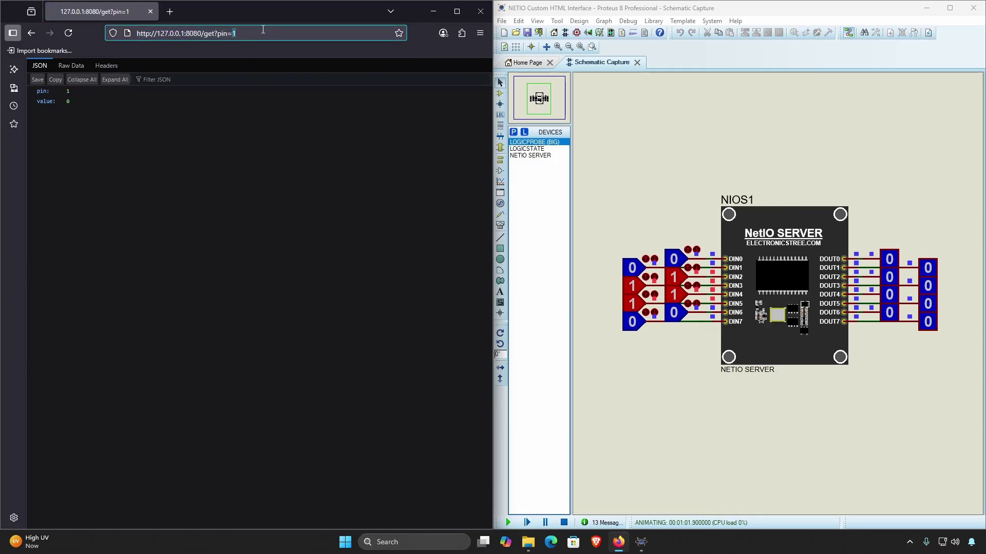
{"action": "key", "text": "BackSpace"}
{"action": "key", "text": "BackSpace"}
{"action": "key", "text": "BackSpace"}
{"action": "key", "text": "BackSpace"}
{"action": "key", "text": "BackSpace"}
{"action": "key", "text": "BackSpace"}
{"action": "key", "text": "BackSpace"}
{"action": "key", "text": "BackSpace"}
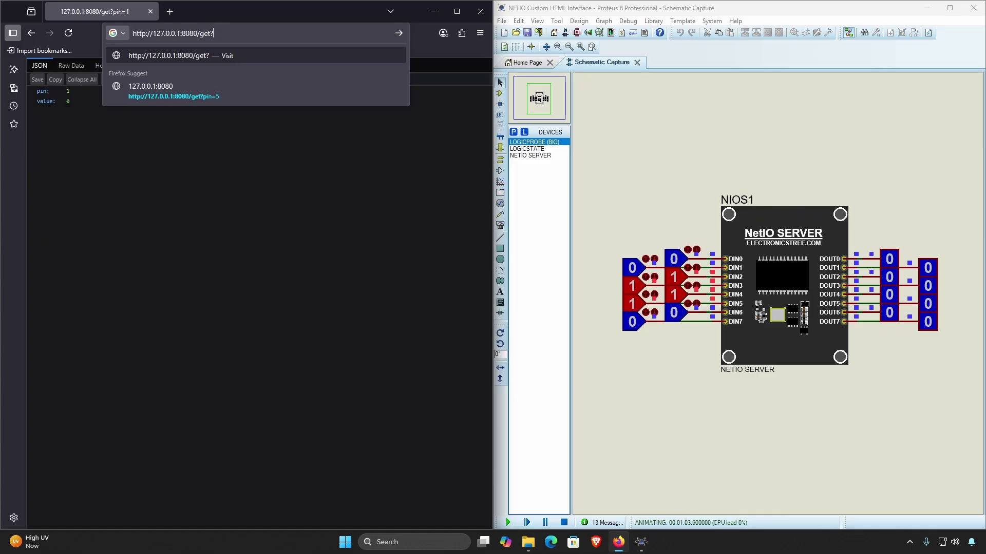
{"action": "key", "text": "BackSpace"}
- Send /set?val=1 to turn DOUT0 high, then /set?val=180 to the outputs
{"action": "type", "text": "set"}
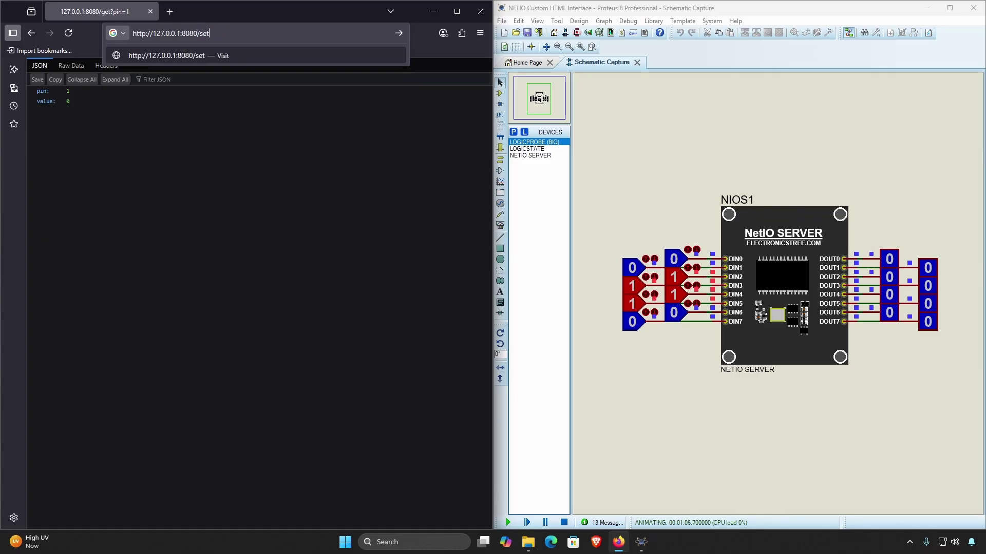
{"action": "type", "text": "?val=1"}
{"action": "key", "text": "Return"}
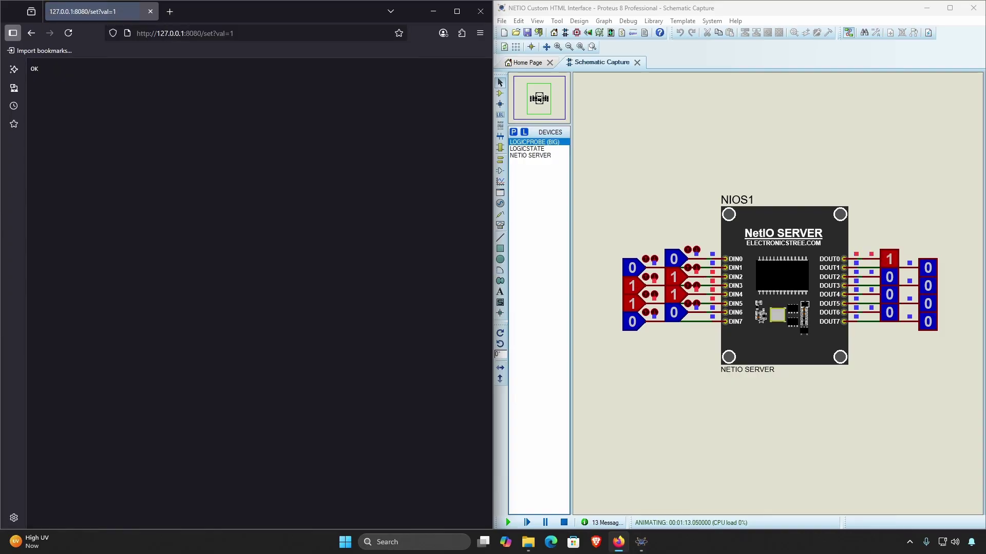
{"action": "left_click", "coordinate": [260, 33]}
{"action": "left_click", "coordinate": [248, 32]}
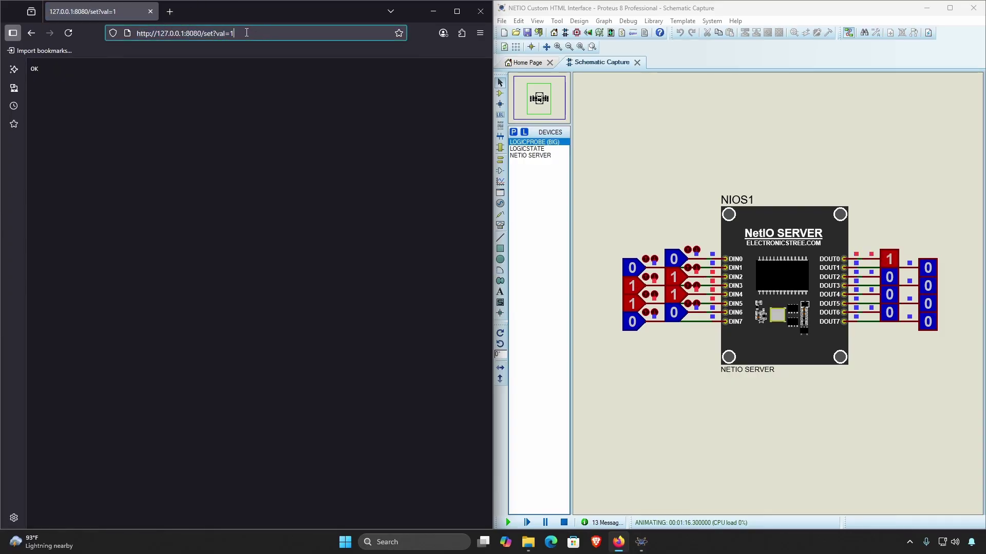
{"action": "key", "text": "Down"}
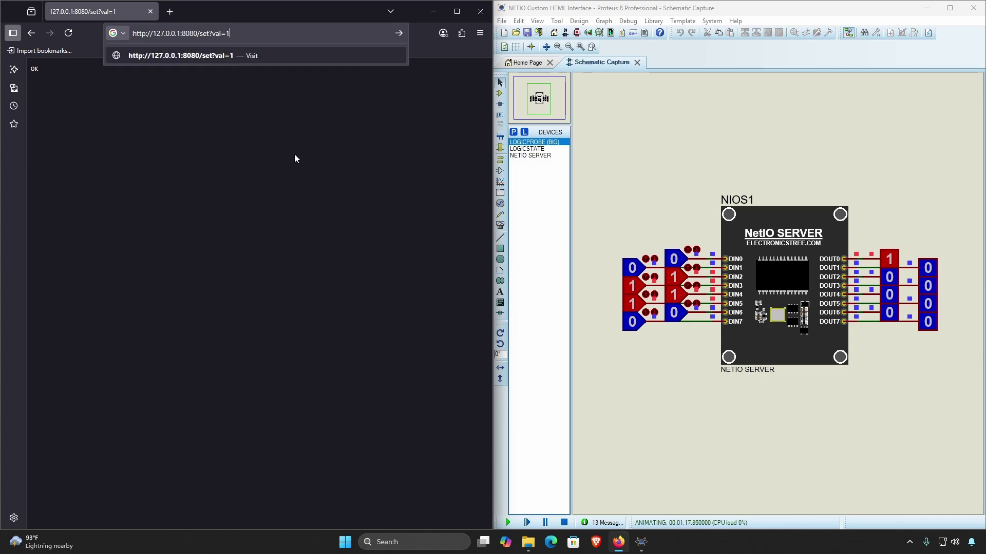
{"action": "type", "text": "80"}
{"action": "key", "text": "Return"}
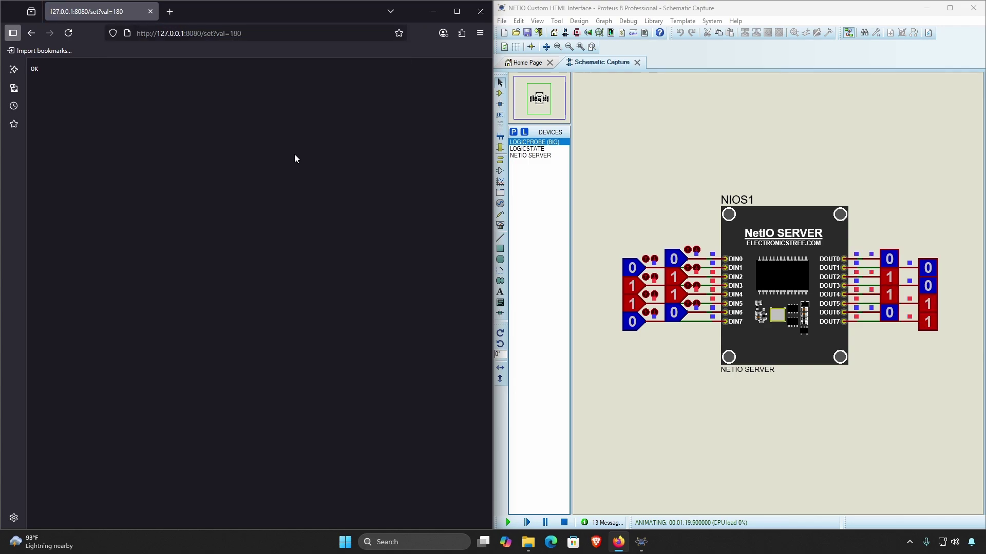
- Send /set?val=255 so every DOUT line goes high
{"action": "left_click", "coordinate": [274, 34]}
{"action": "left_click", "coordinate": [261, 34]}
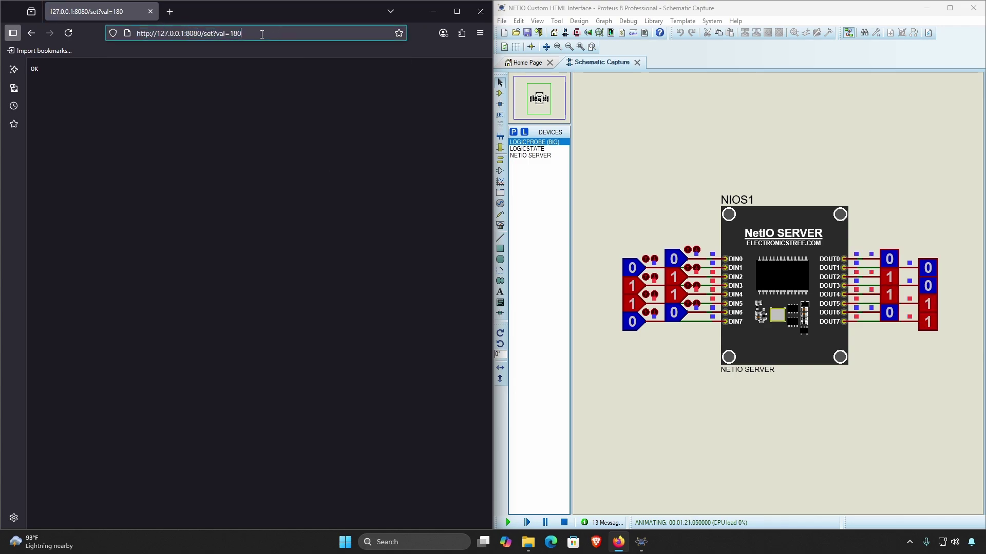
{"action": "left_click_drag", "start_coordinate": [254, 34], "coordinate": [234, 37]}
{"action": "type", "text": "255"}
{"action": "key", "text": "Return"}
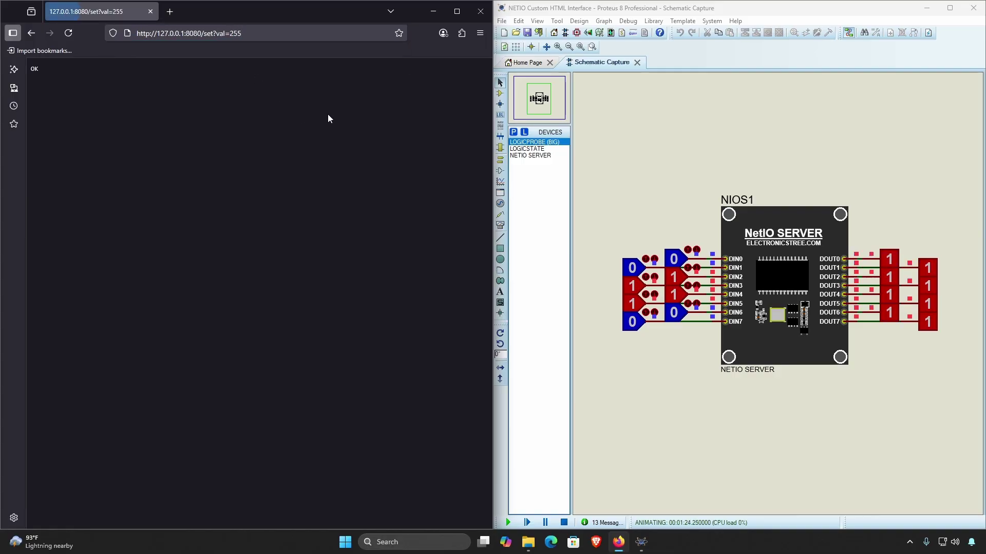
- Replace the val=255 query with set?pin= to begin a pin-specific request
{"action": "left_click", "coordinate": [254, 35]}
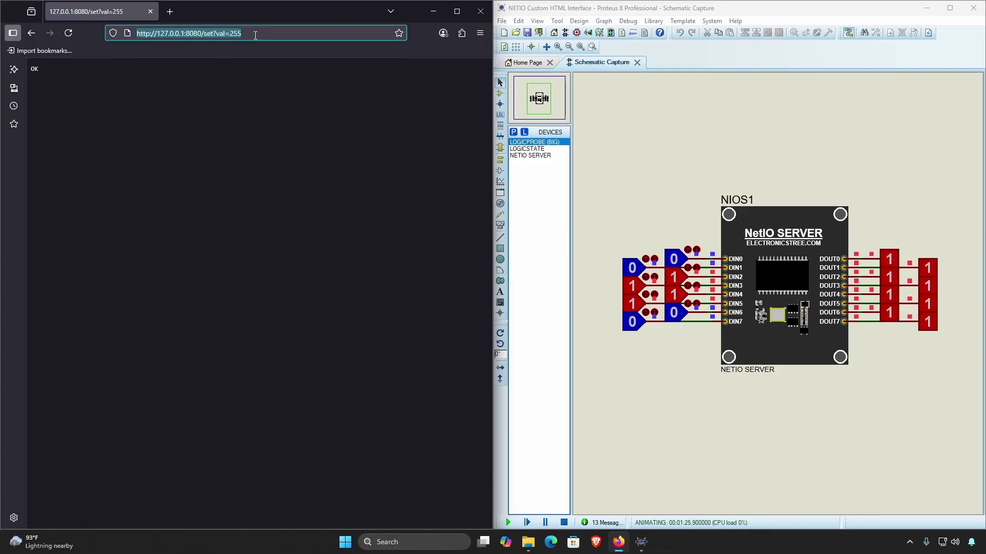
{"action": "left_click", "coordinate": [255, 35]}
{"action": "left_click_drag", "start_coordinate": [254, 35], "coordinate": [221, 35]}
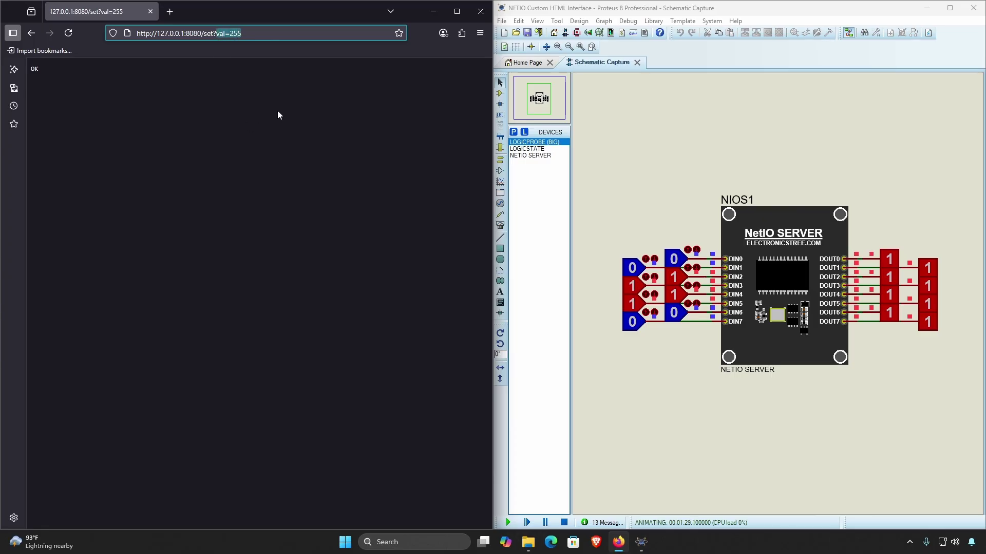
{"action": "type", "text": "pim"}
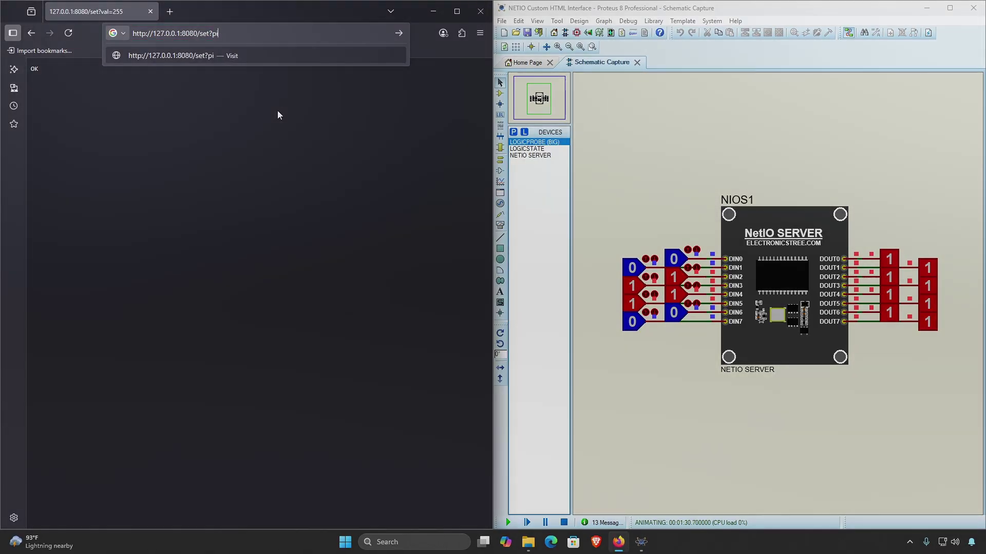
{"action": "key", "text": "BackSpace"}
{"action": "type", "text": "n="}
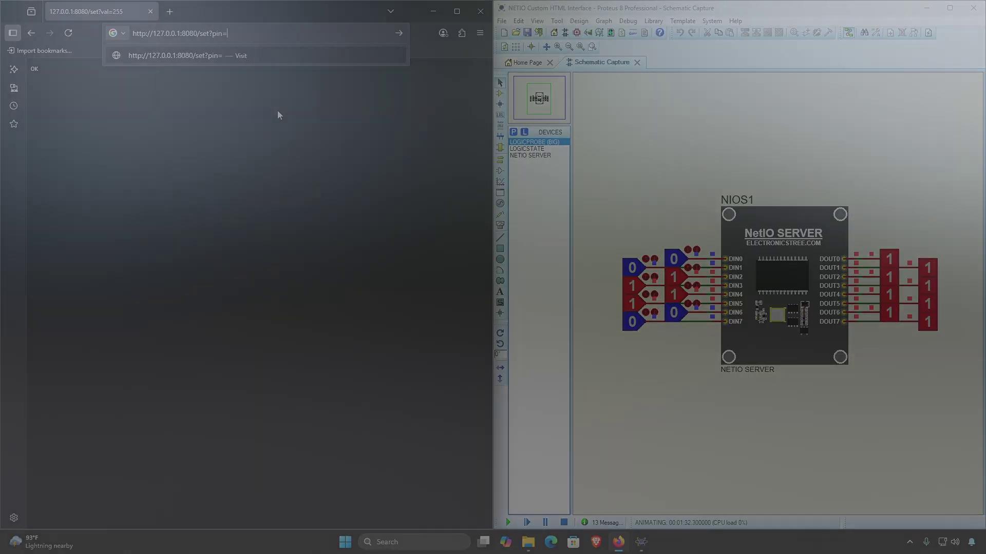